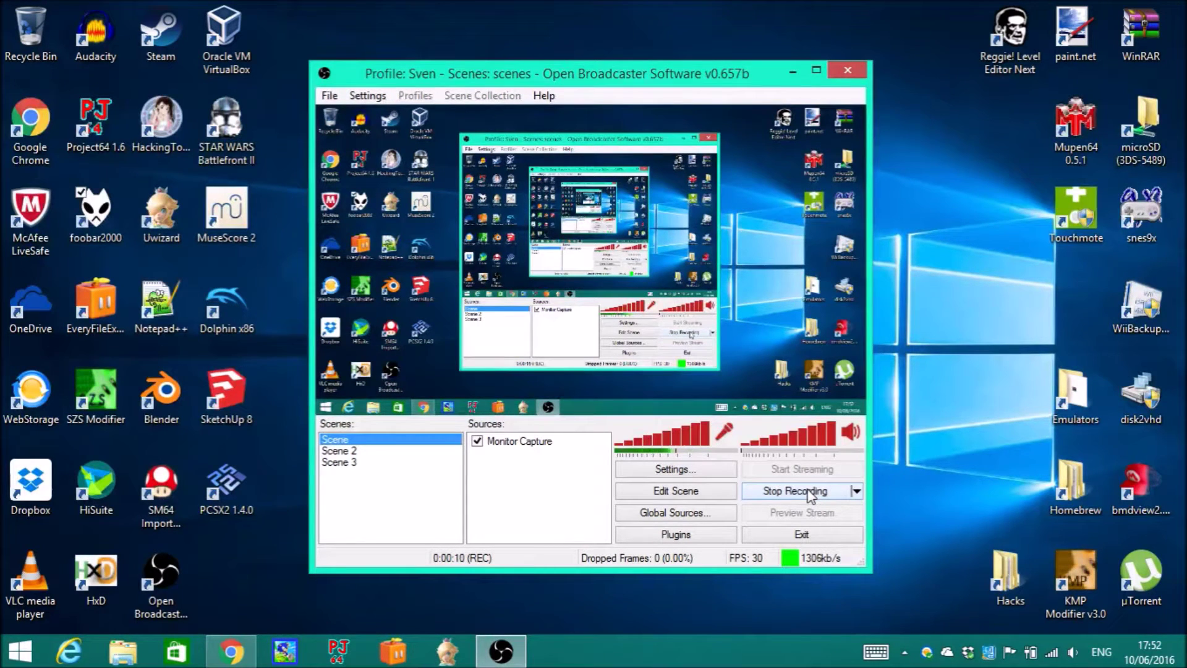
Download 3DS Audio Ripper 0.5.zip from the 3DS .CWAV Dumper thread into Hacking Tools - 3DS, then minimise Chrome.
click(793, 72)
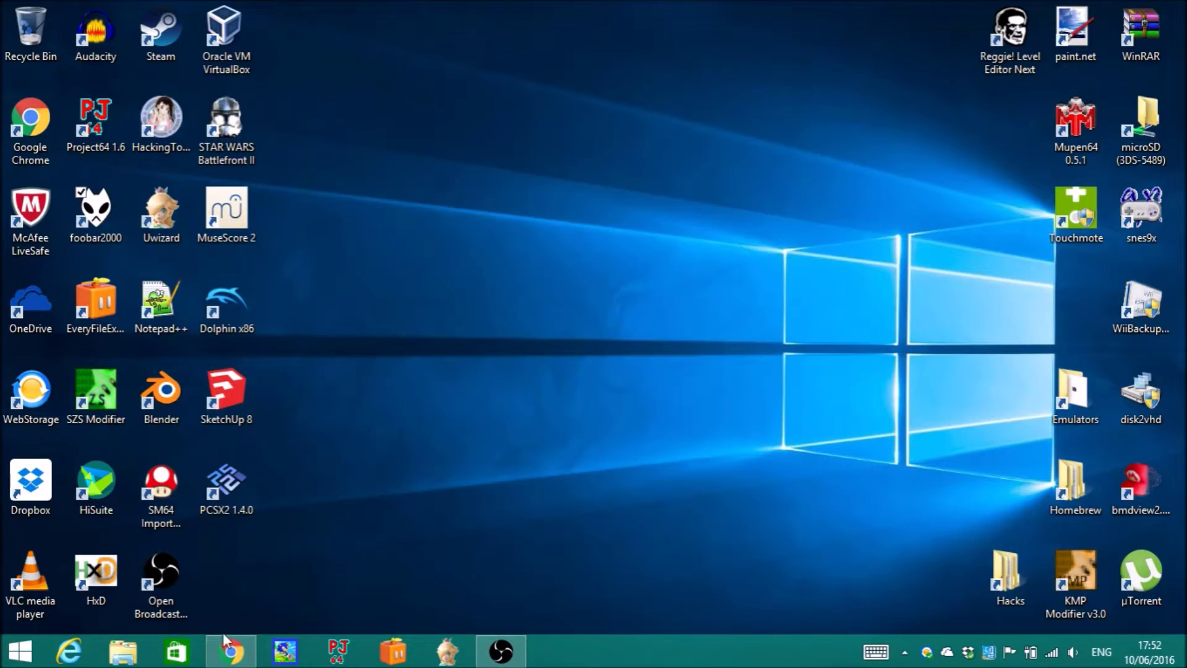
click(227, 651)
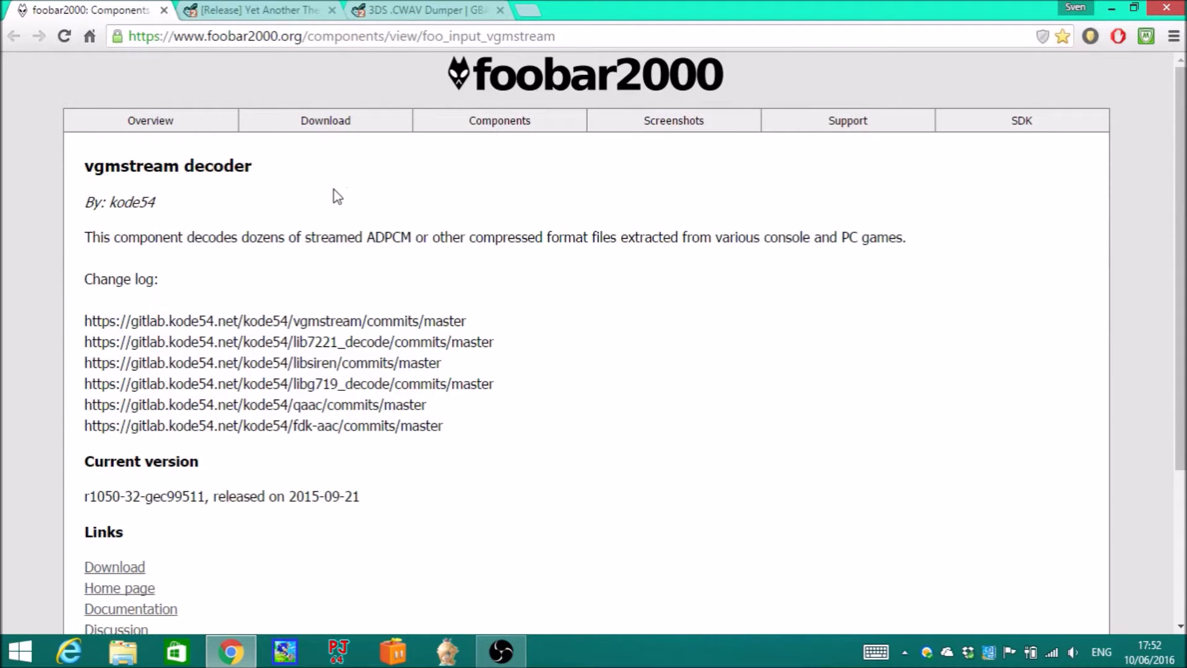
click(303, 7)
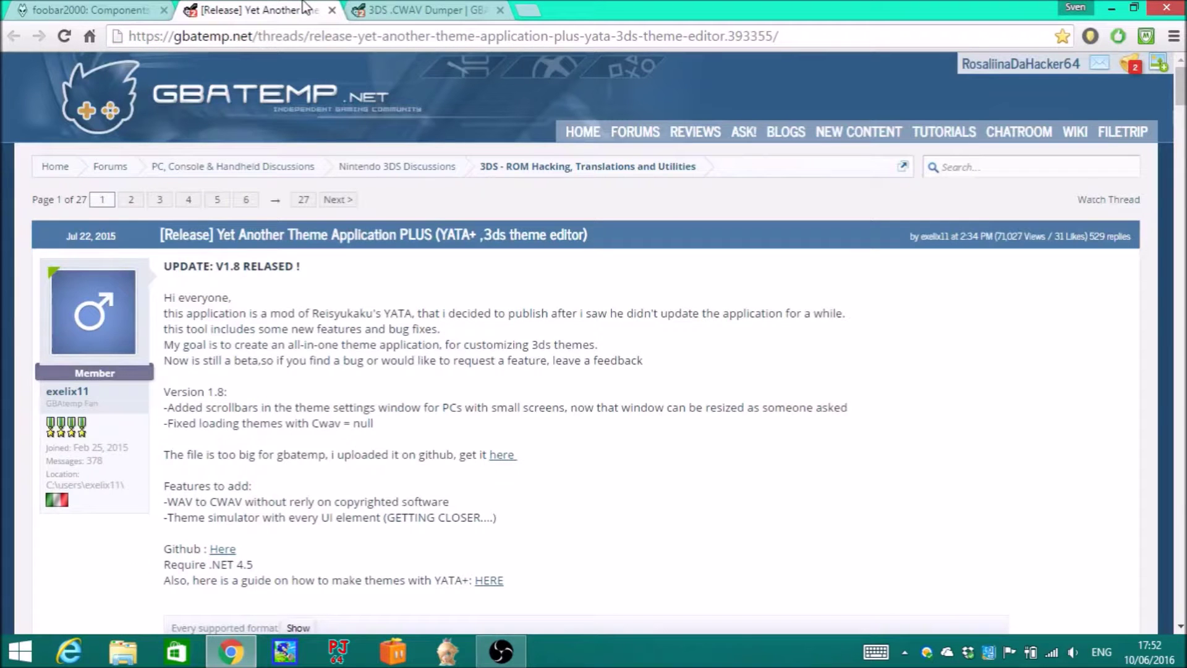
click(418, 7)
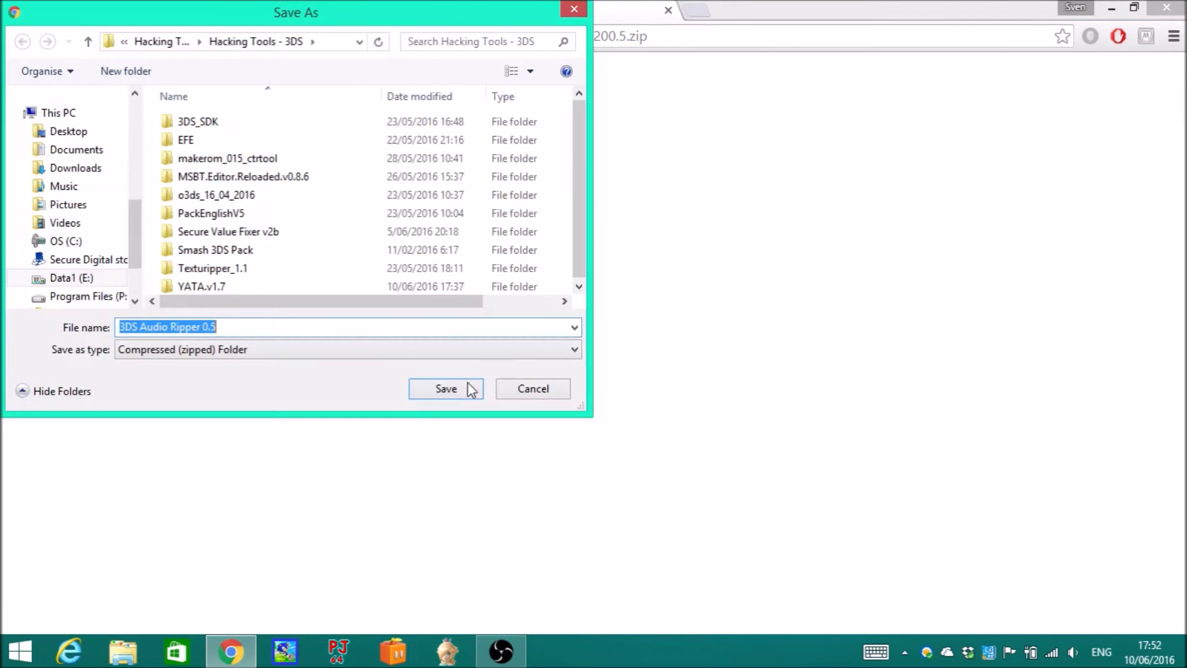
click(447, 389)
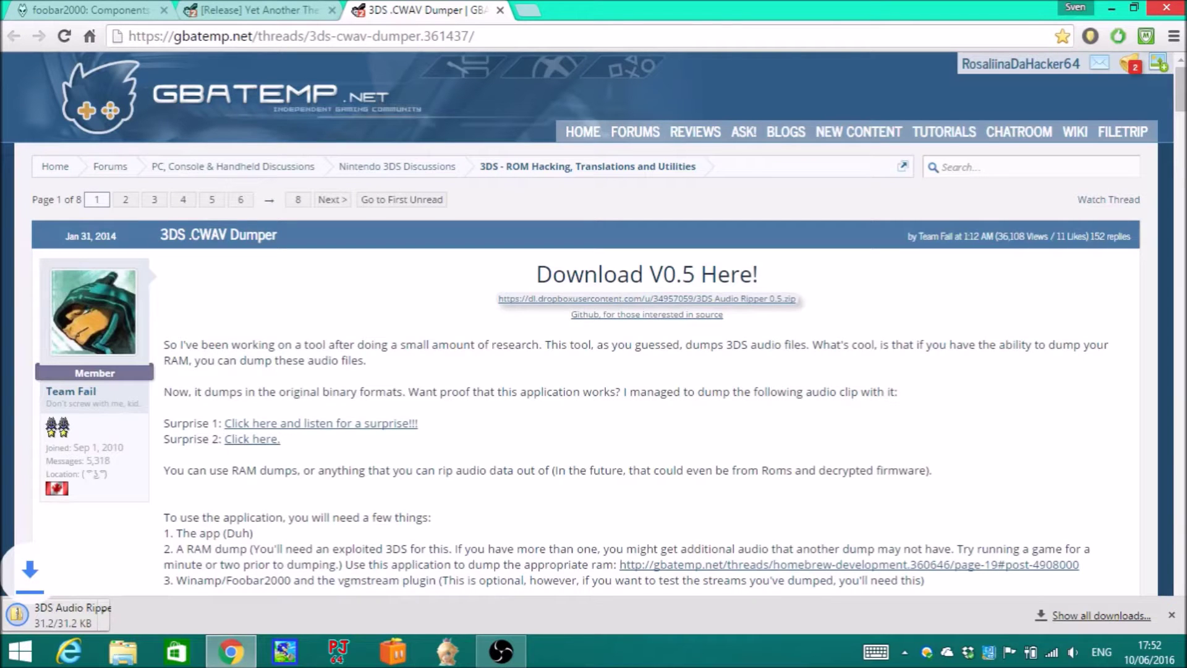
click(1113, 8)
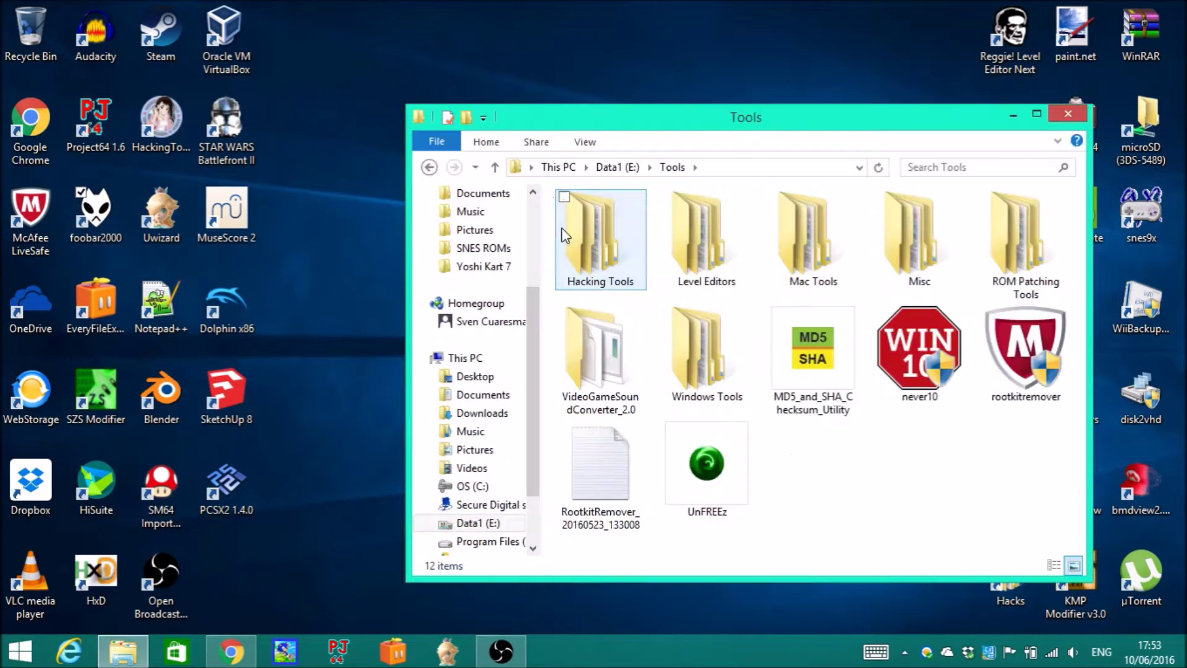
Extract 3DS Audio Ripper 0.5.zip in Hacking Tools - 3DS, replacing the old exe, then delete the zip.
double_click(561, 227)
double_click(683, 239)
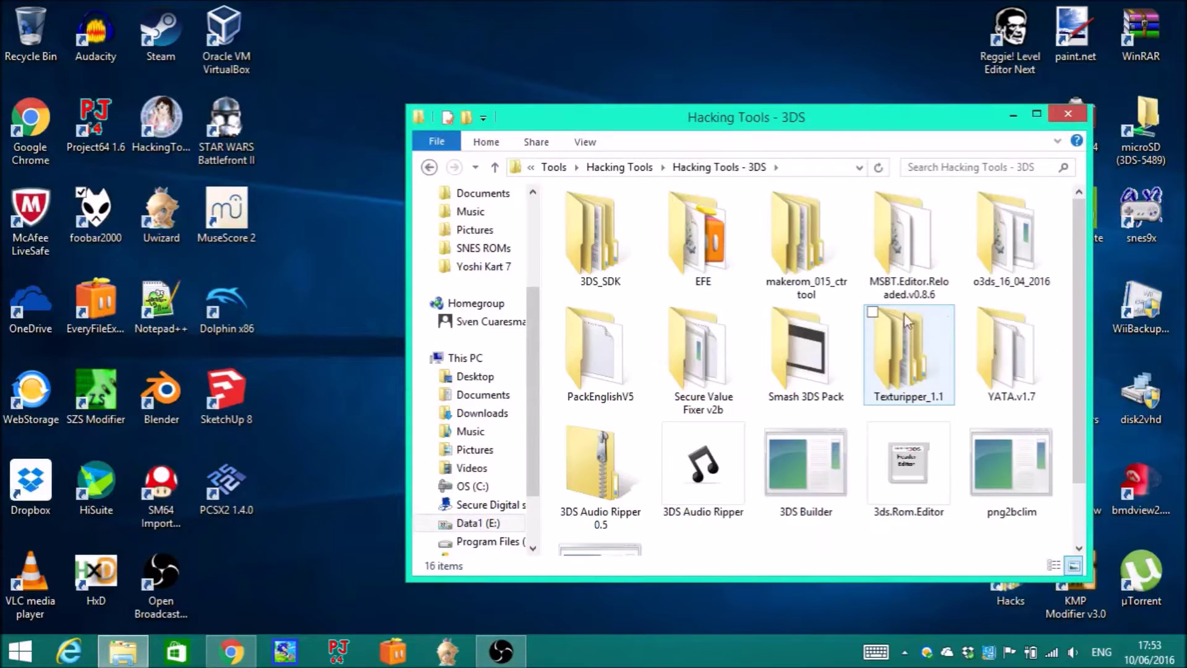
double_click(644, 469)
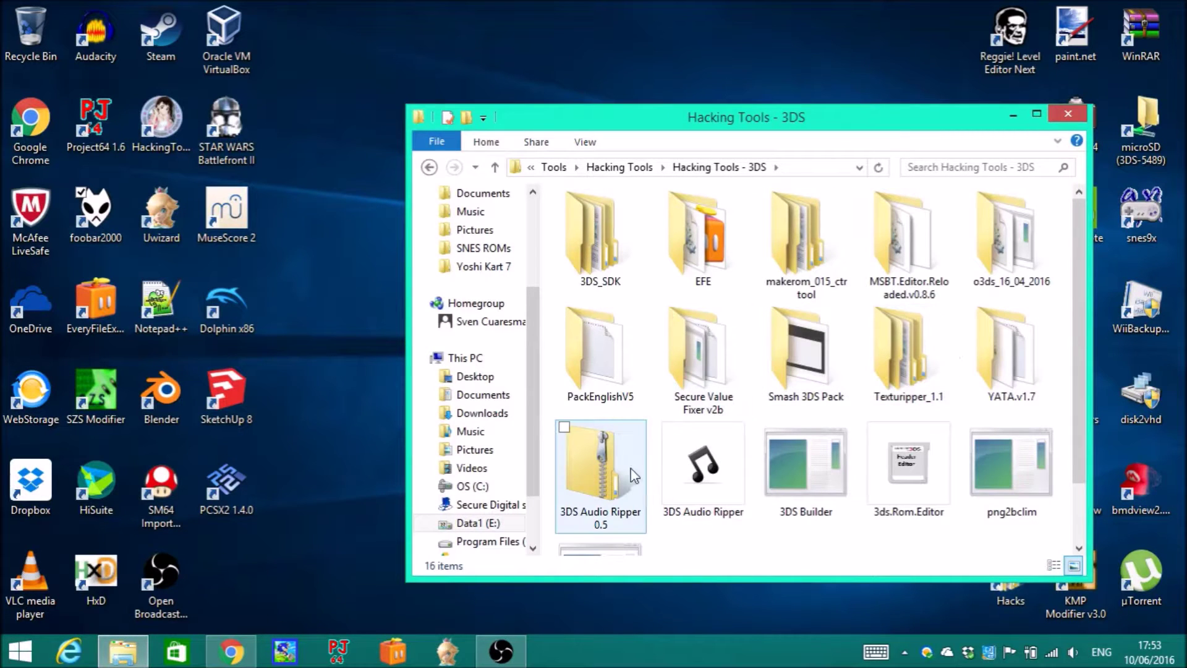
right_click(619, 462)
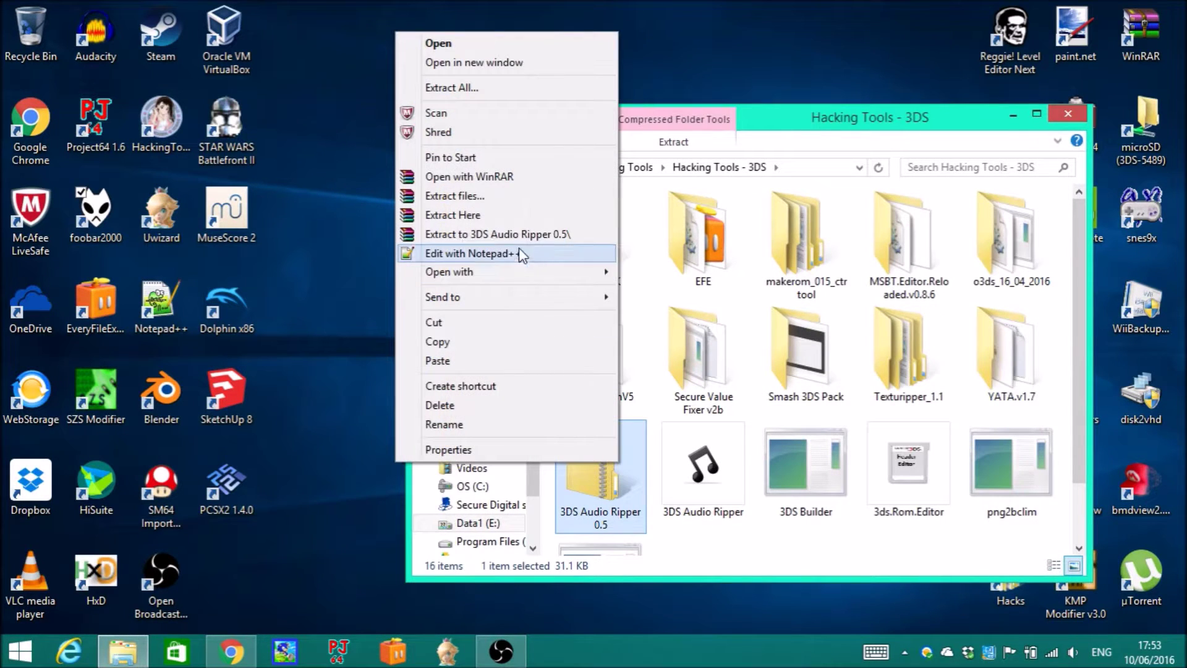
click(513, 215)
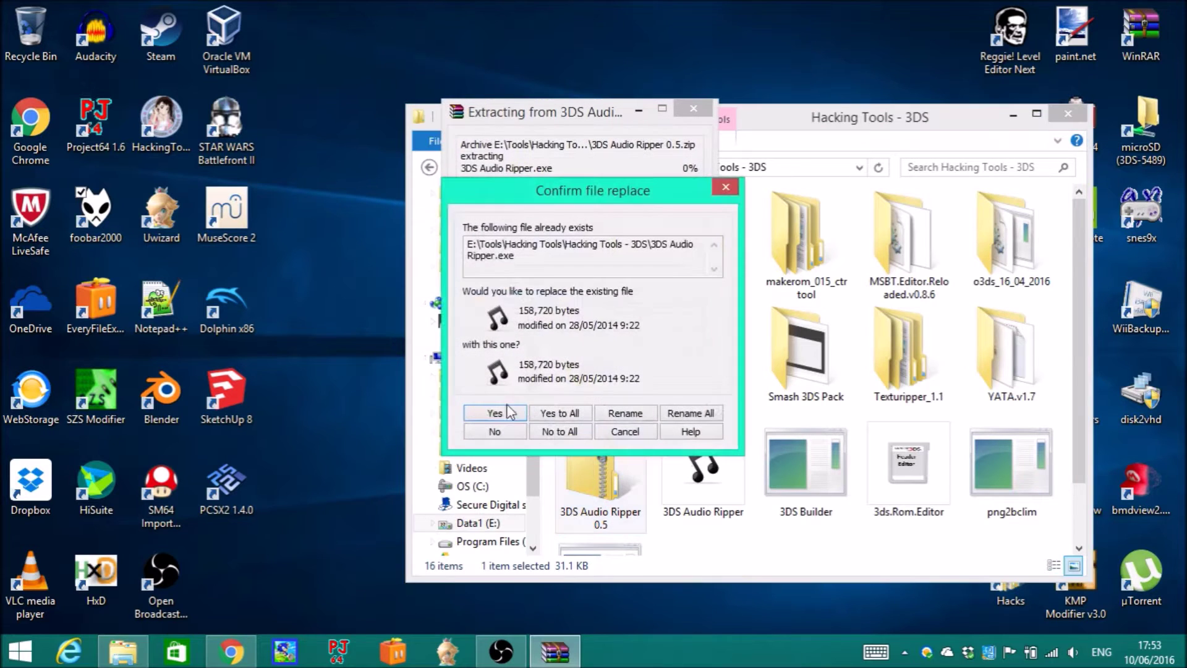
click(492, 413)
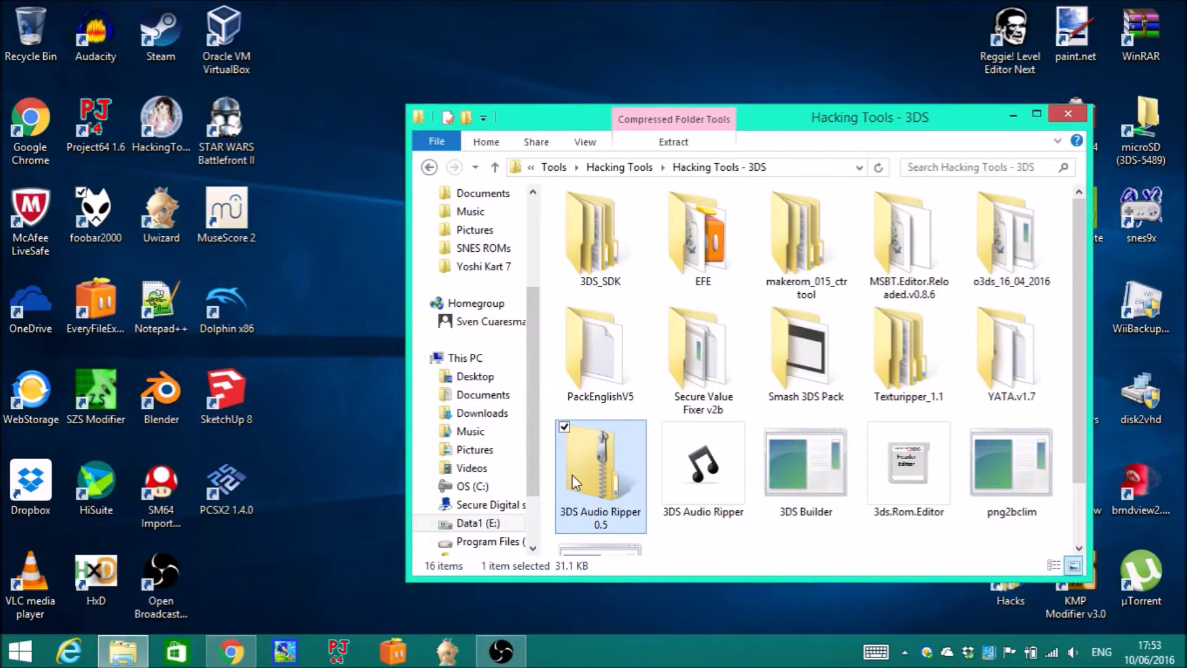
key(Delete)
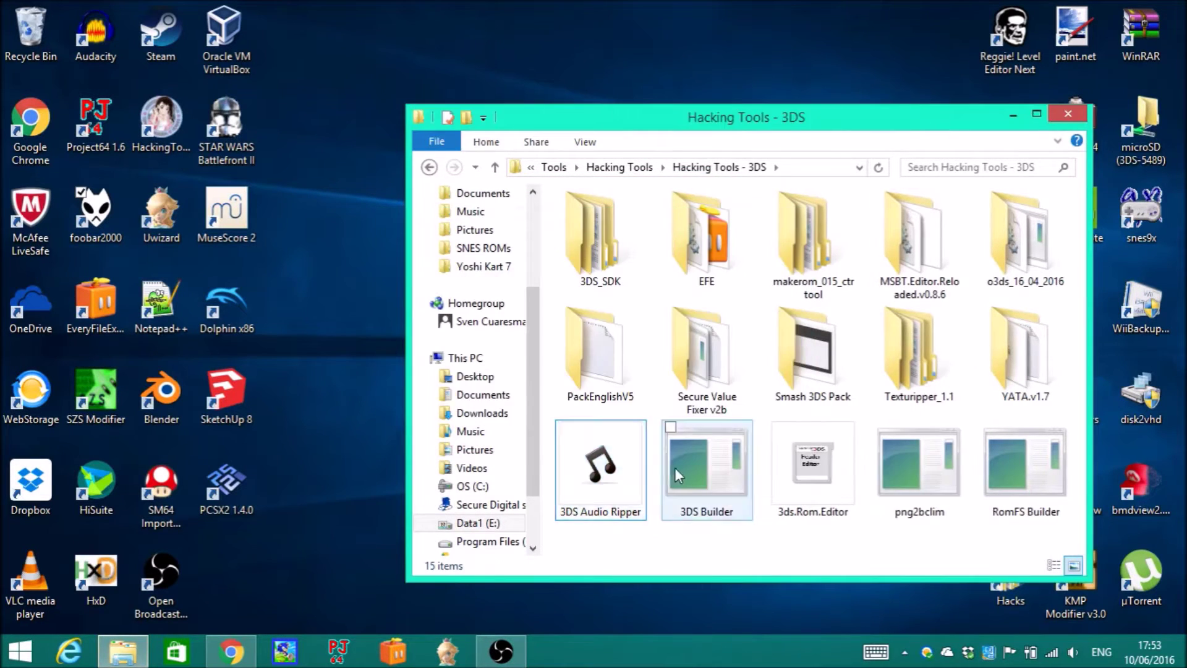
Launch 3DS Audio Ripper and load Mario Kart 7's Sound\extData\GRP_VO_MENU.bcgrp as the source file.
double_click(585, 457)
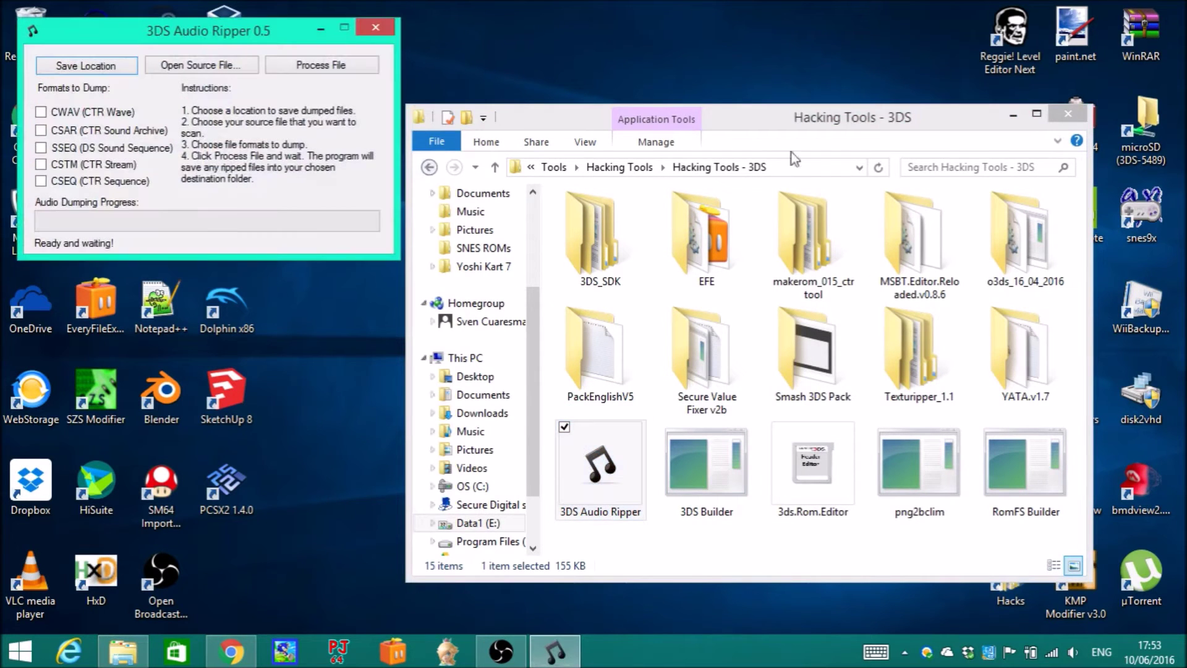
click(1009, 116)
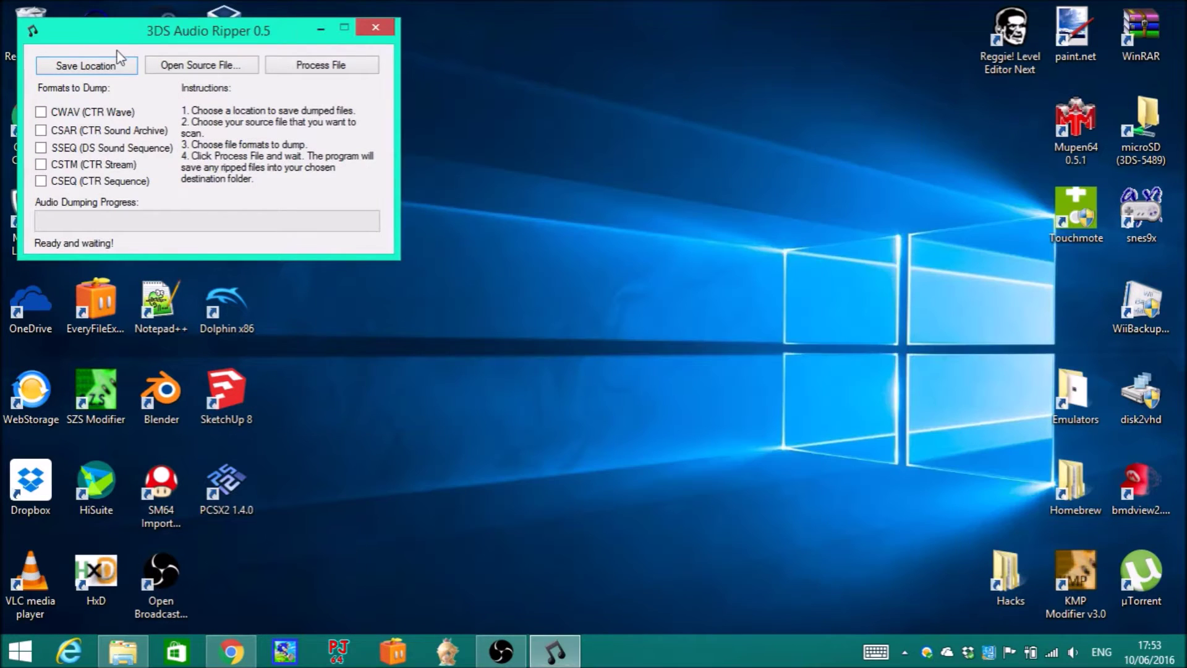
click(177, 66)
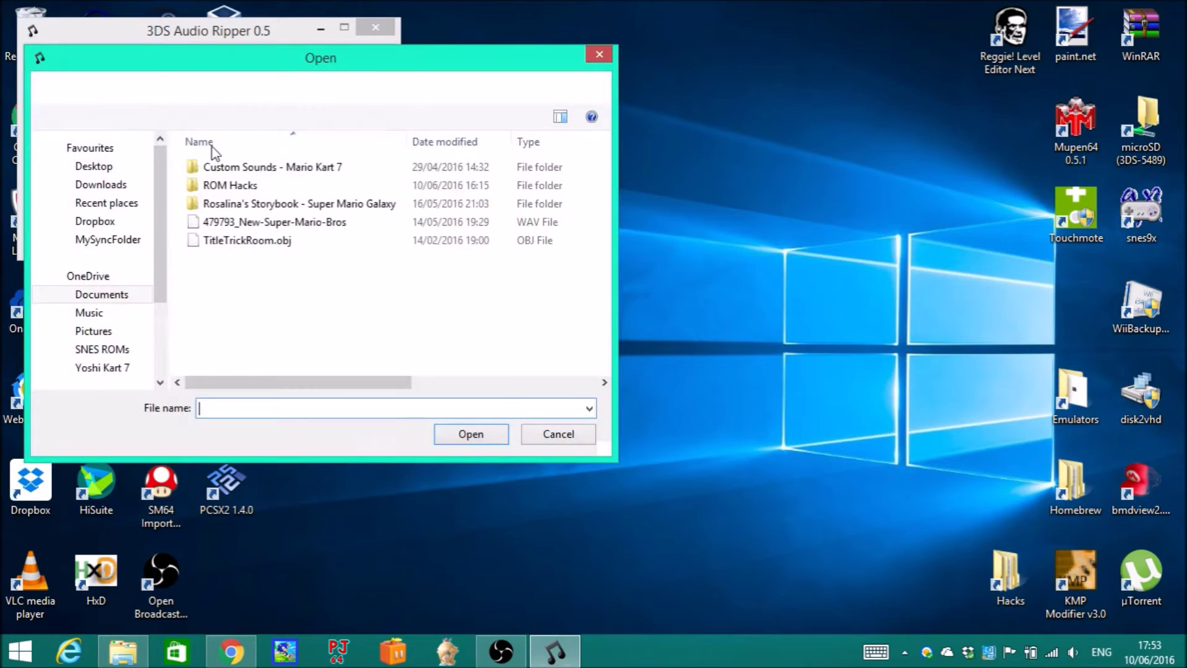
scroll(163, 268, down, 3)
click(94, 288)
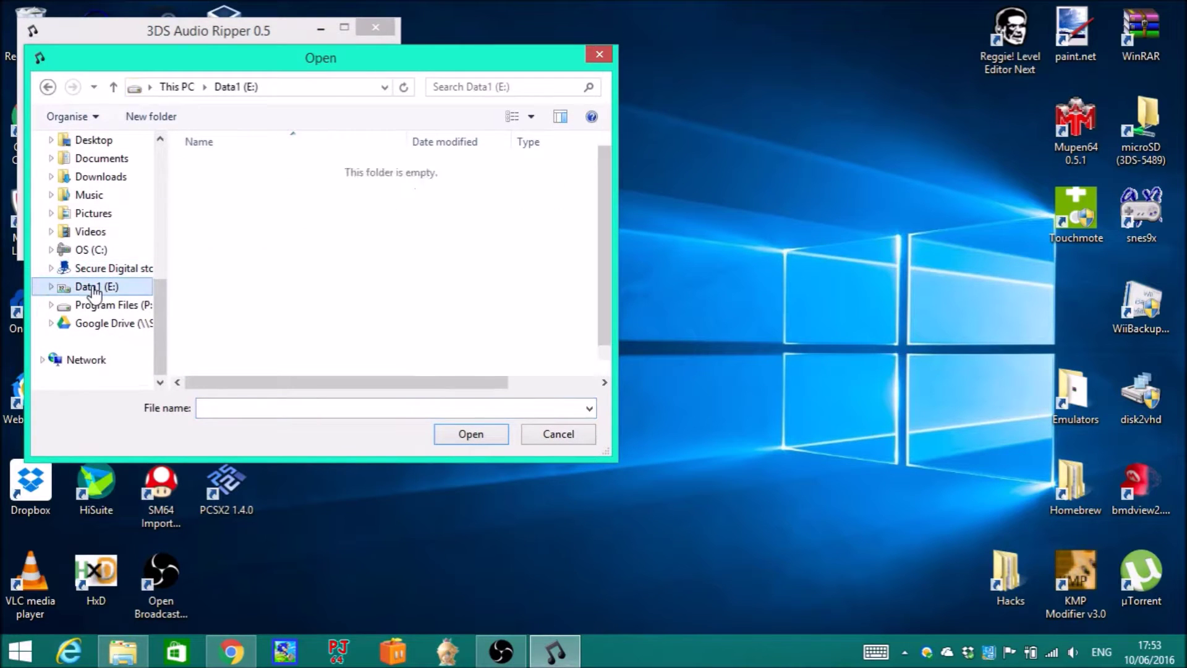
double_click(246, 260)
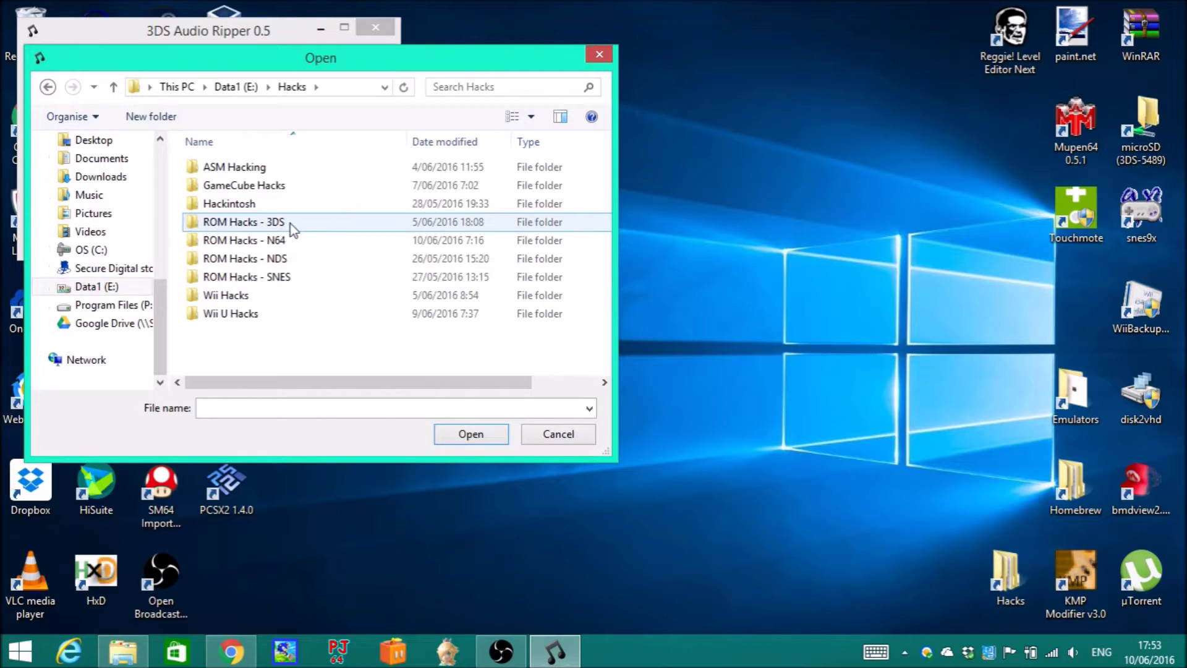
double_click(291, 224)
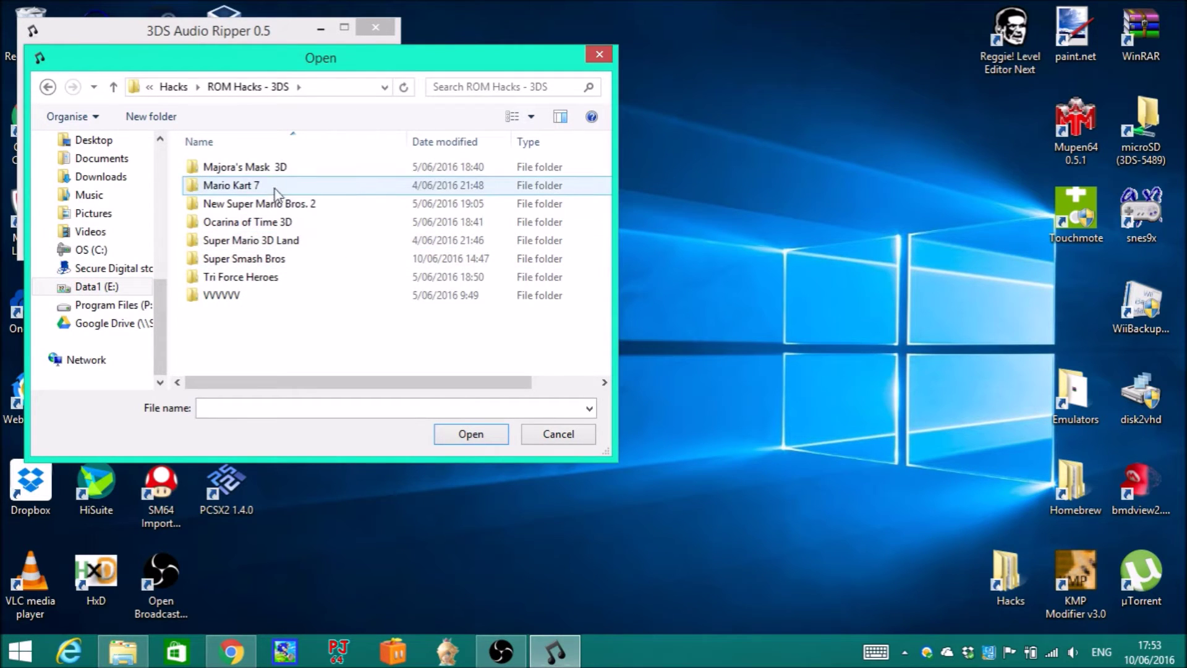
double_click(274, 187)
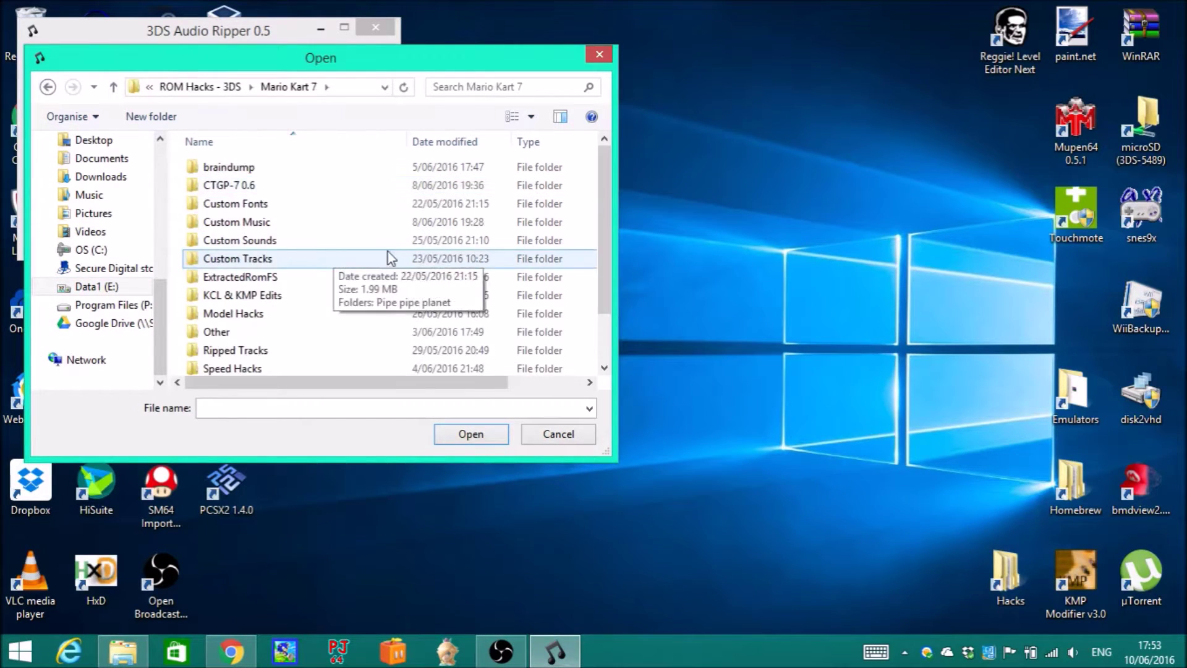
double_click(292, 282)
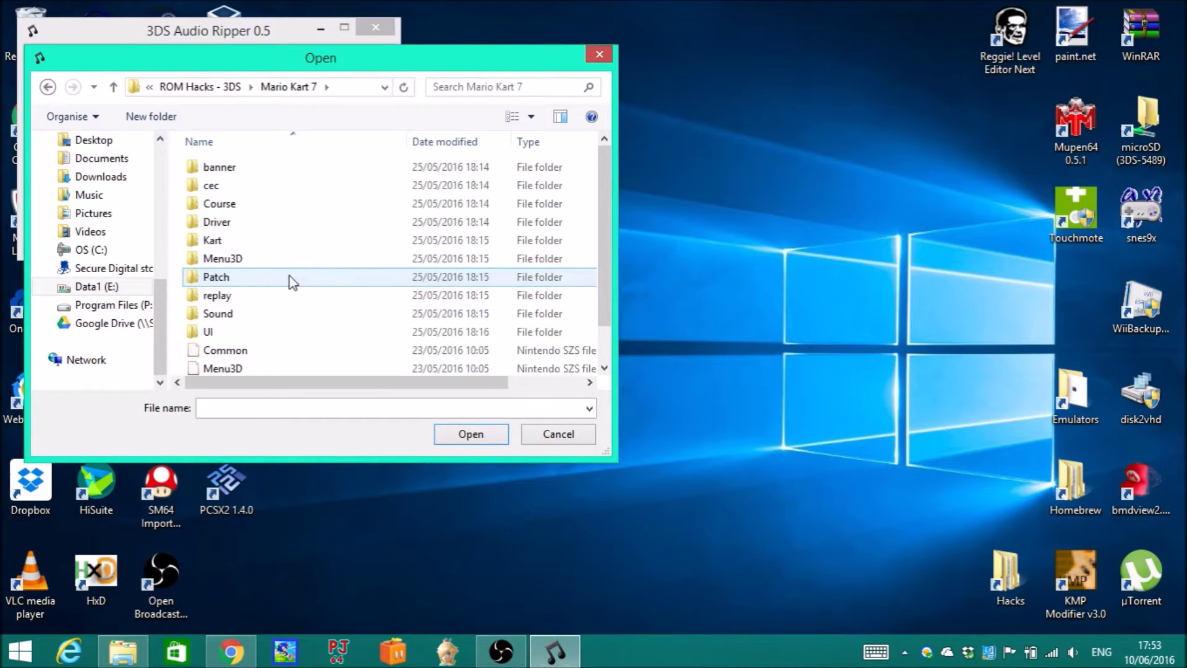
double_click(249, 312)
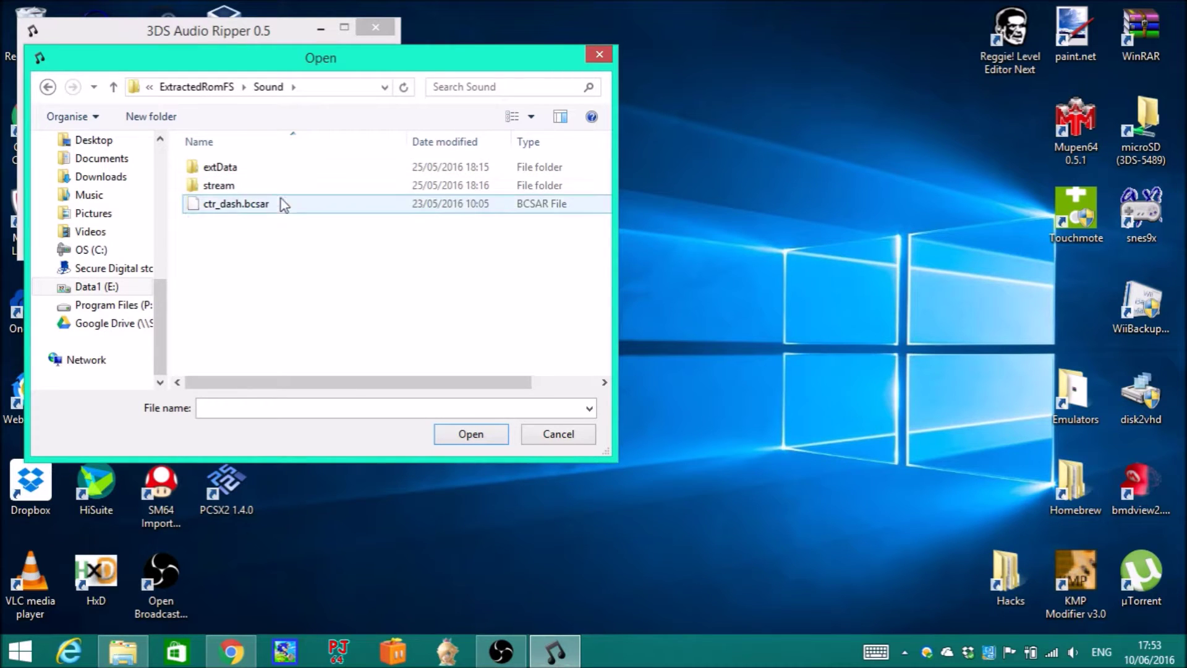
double_click(240, 167)
scroll(240, 167, down, 15)
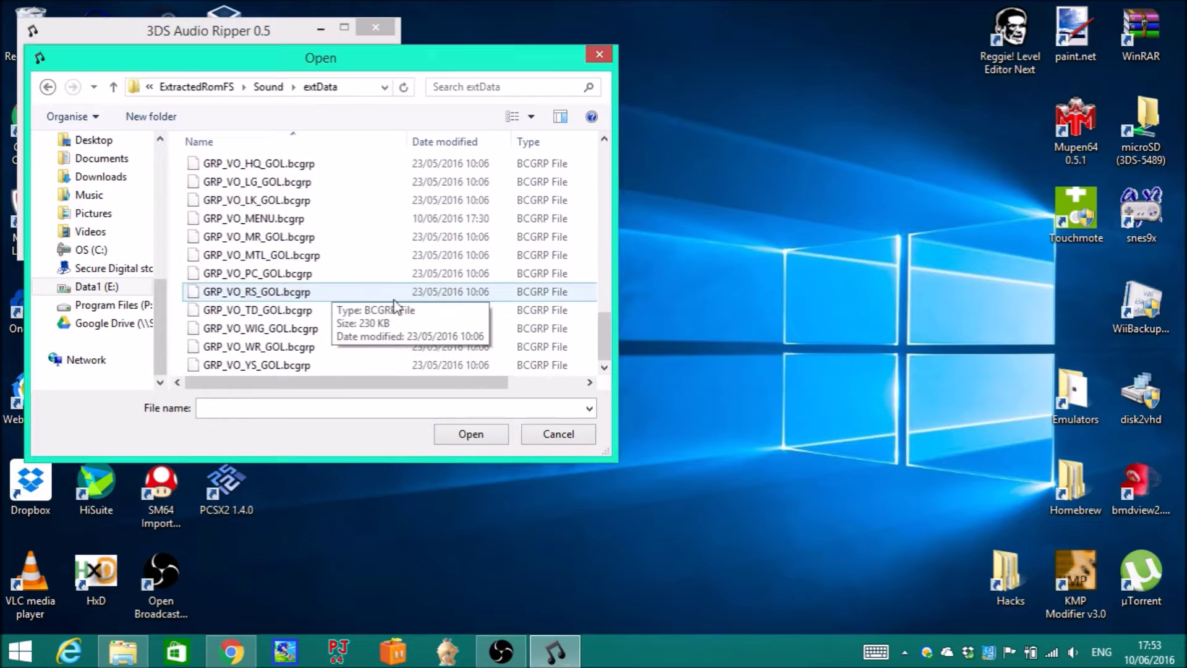
double_click(272, 218)
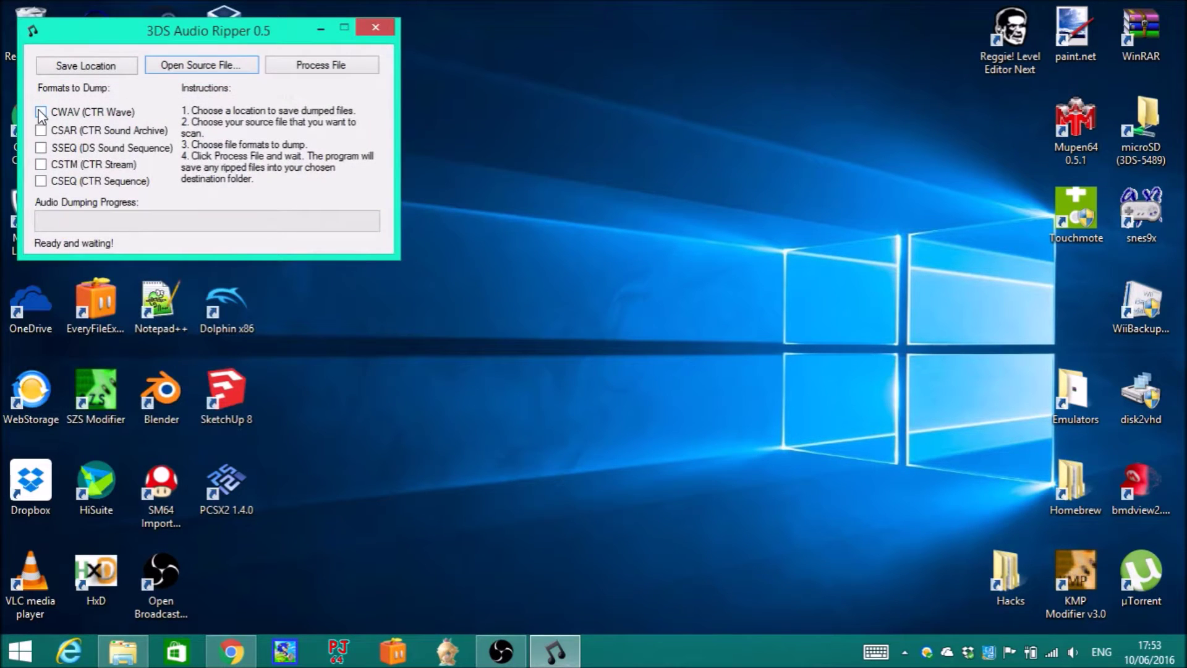
Dump the CWAV files to the Desktop, yielding 52 files in a bcwav folder.
click(41, 113)
click(88, 69)
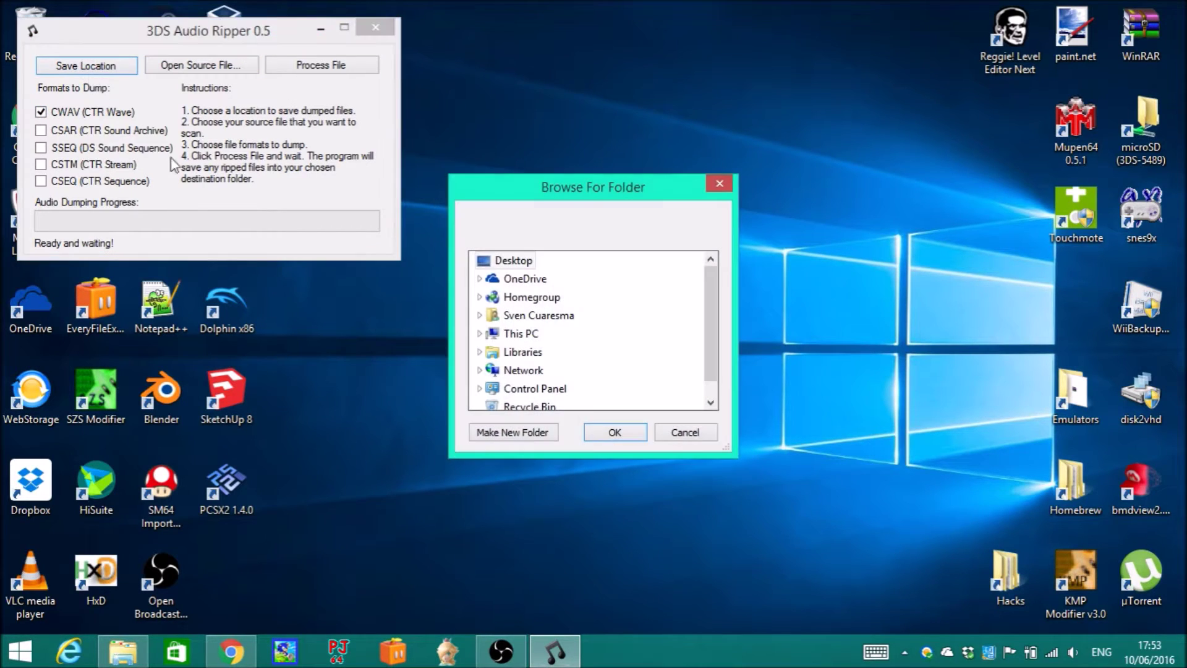
click(611, 433)
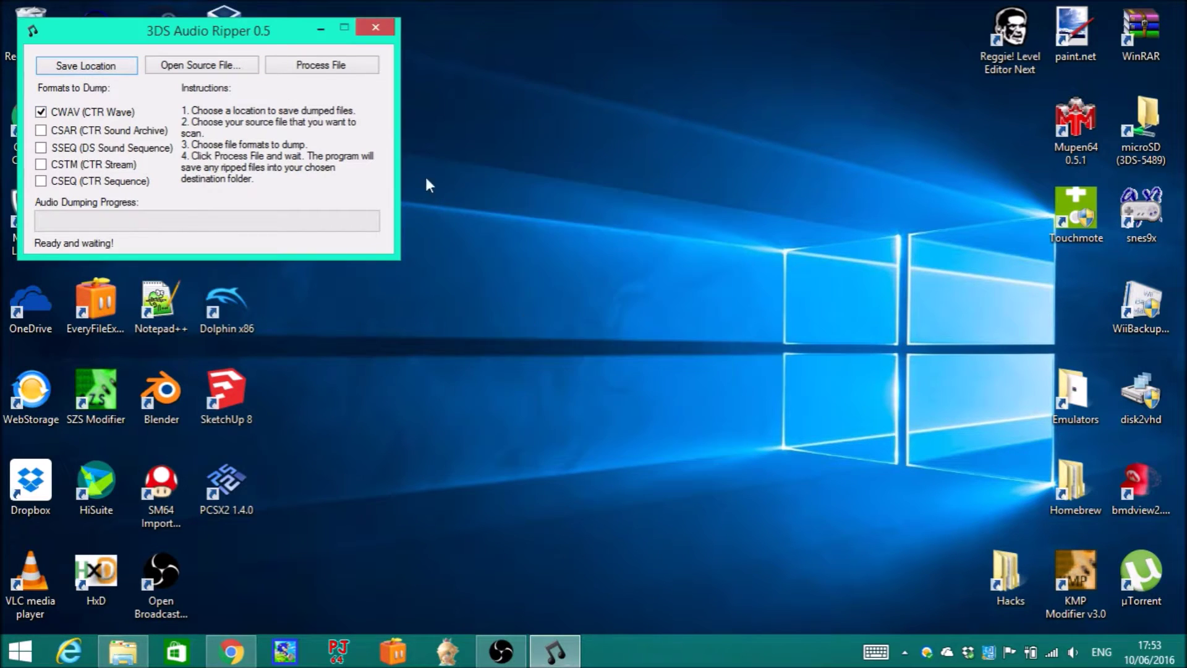
click(326, 67)
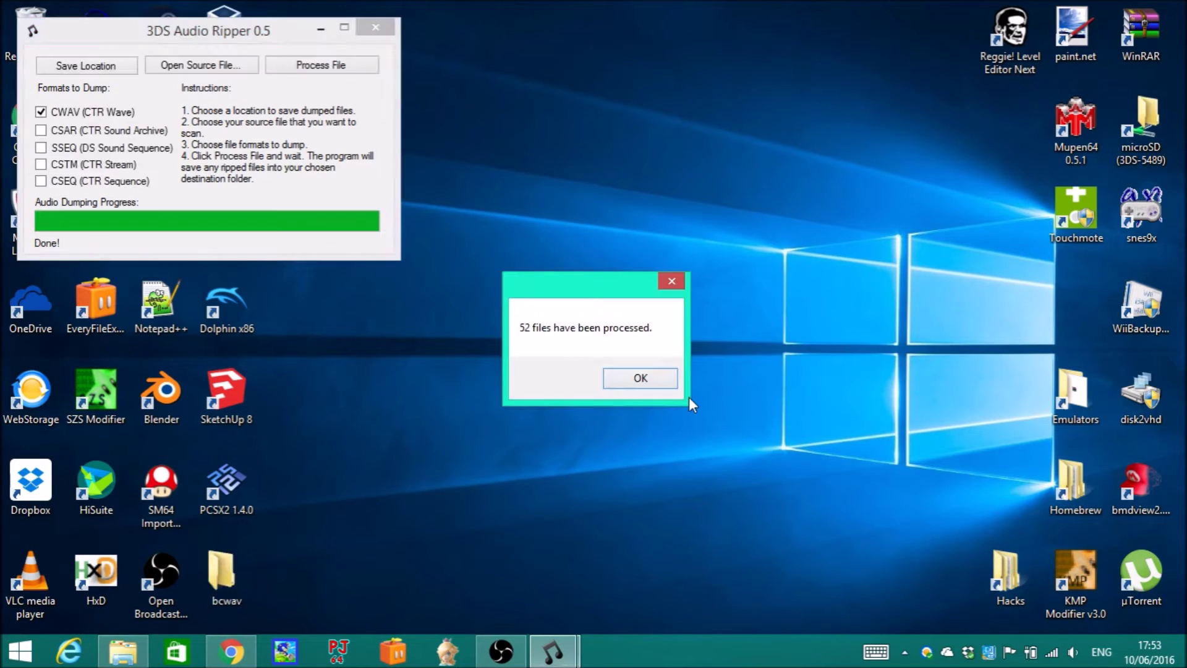
key(Return)
drag(222, 574, 489, 354)
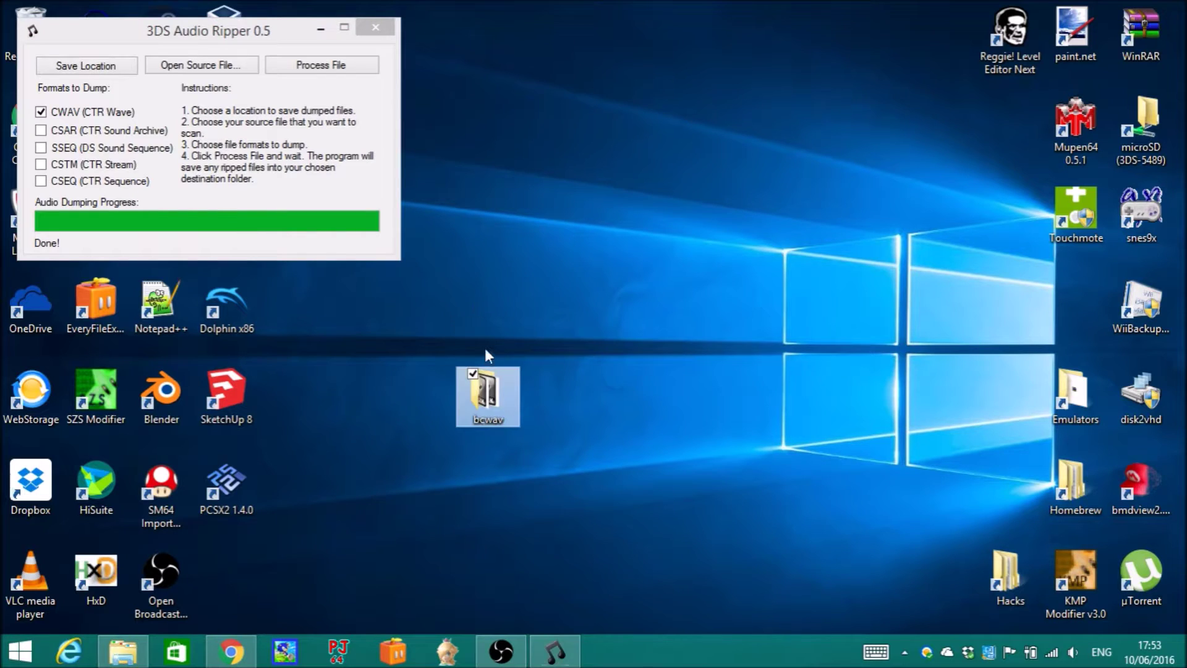
Close 3DS Audio Ripper and browse to Hacks > ROM Hacks - 3DS > Mario Kart 7 > Custom Sounds > Tutorial.
click(371, 29)
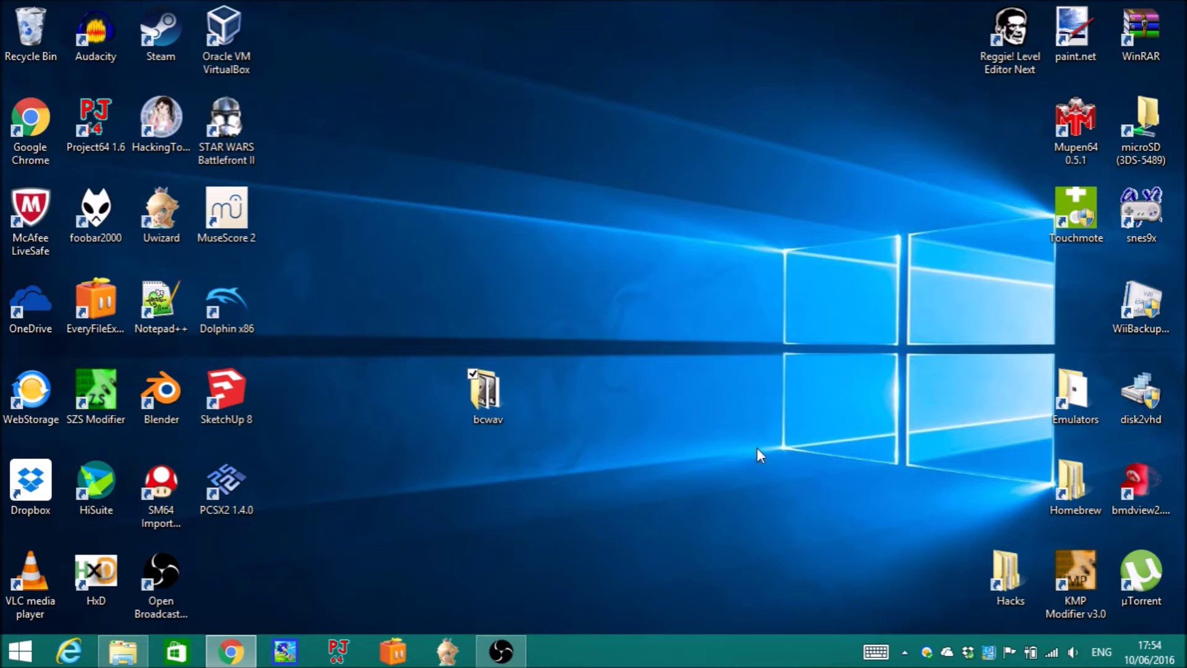
double_click(993, 565)
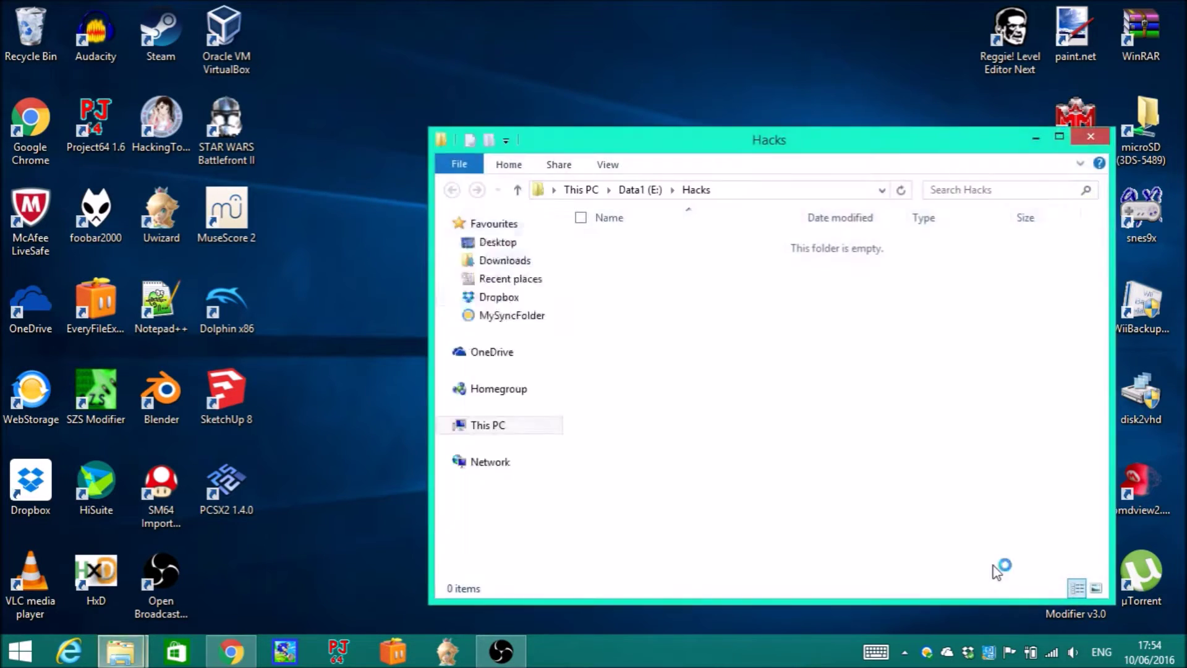
double_click(648, 299)
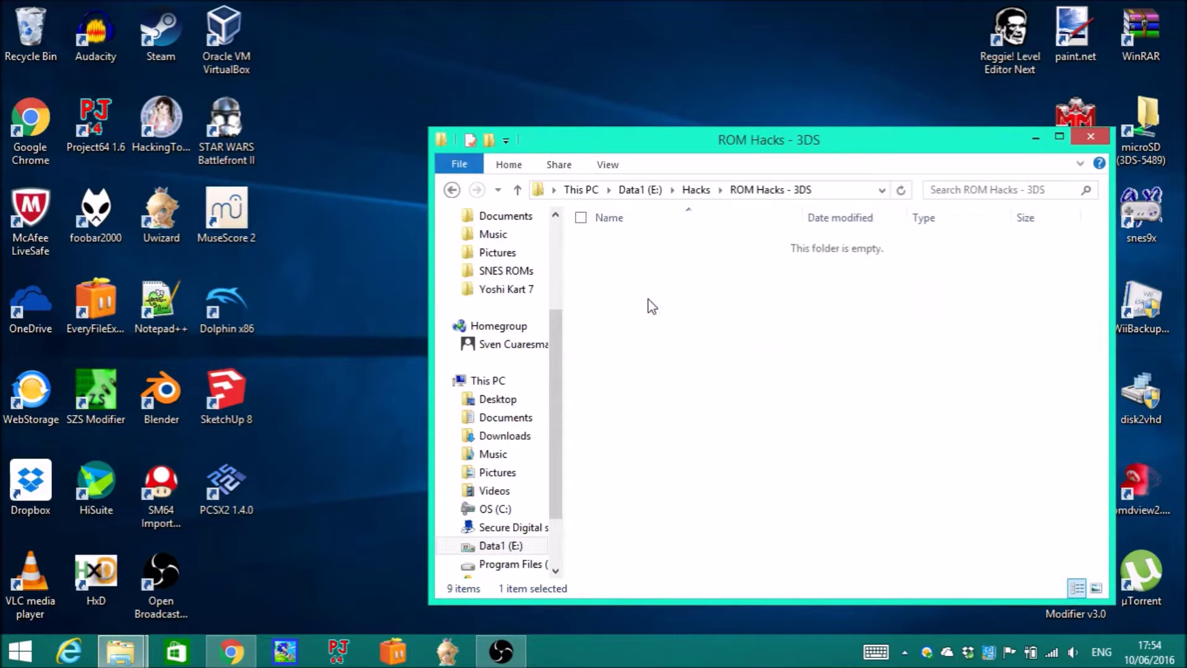
double_click(650, 261)
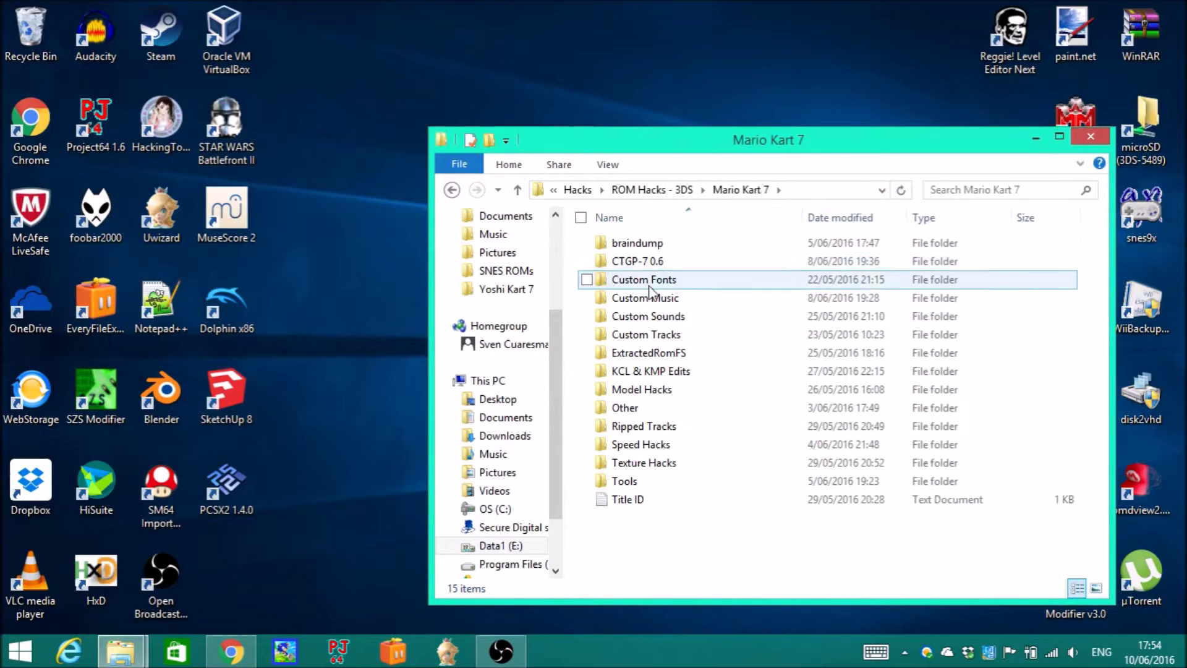
double_click(631, 316)
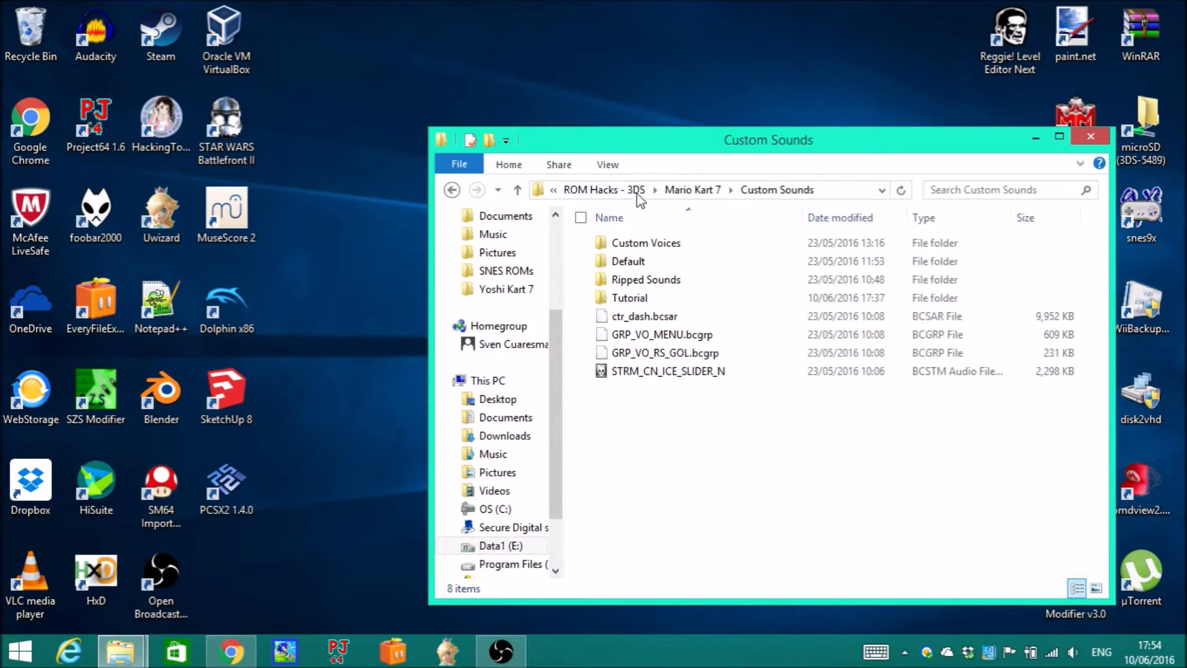
double_click(631, 299)
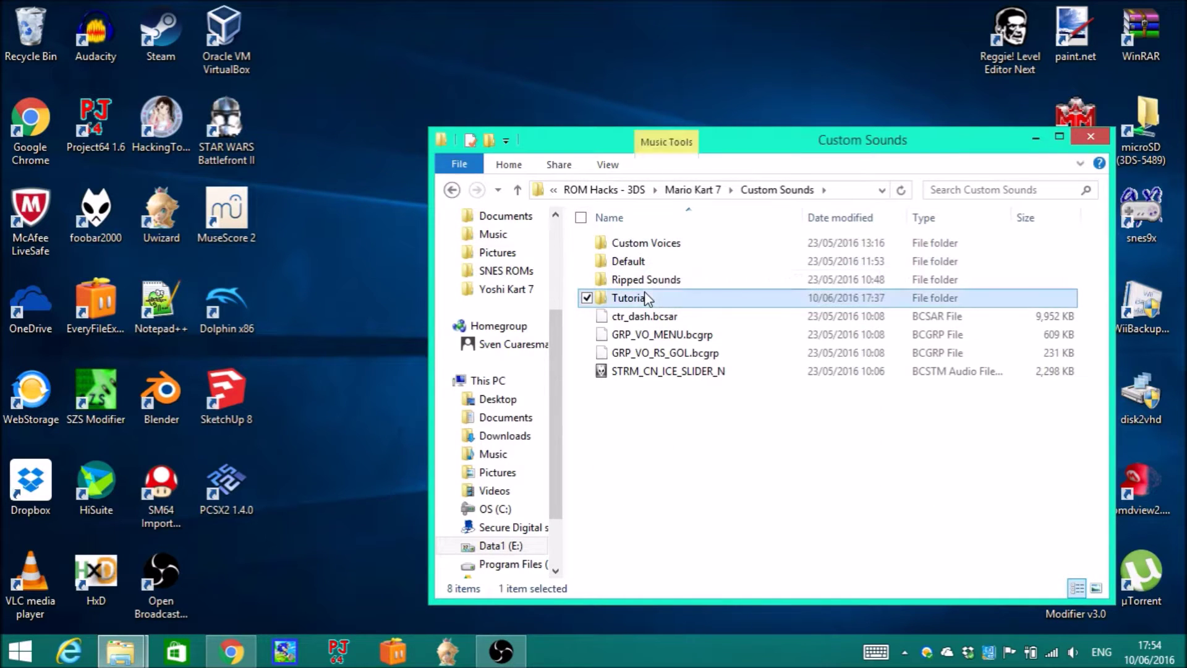
Copy the desktop bcwav folder into Tutorial and delete the desktop copy.
drag(597, 147, 719, 206)
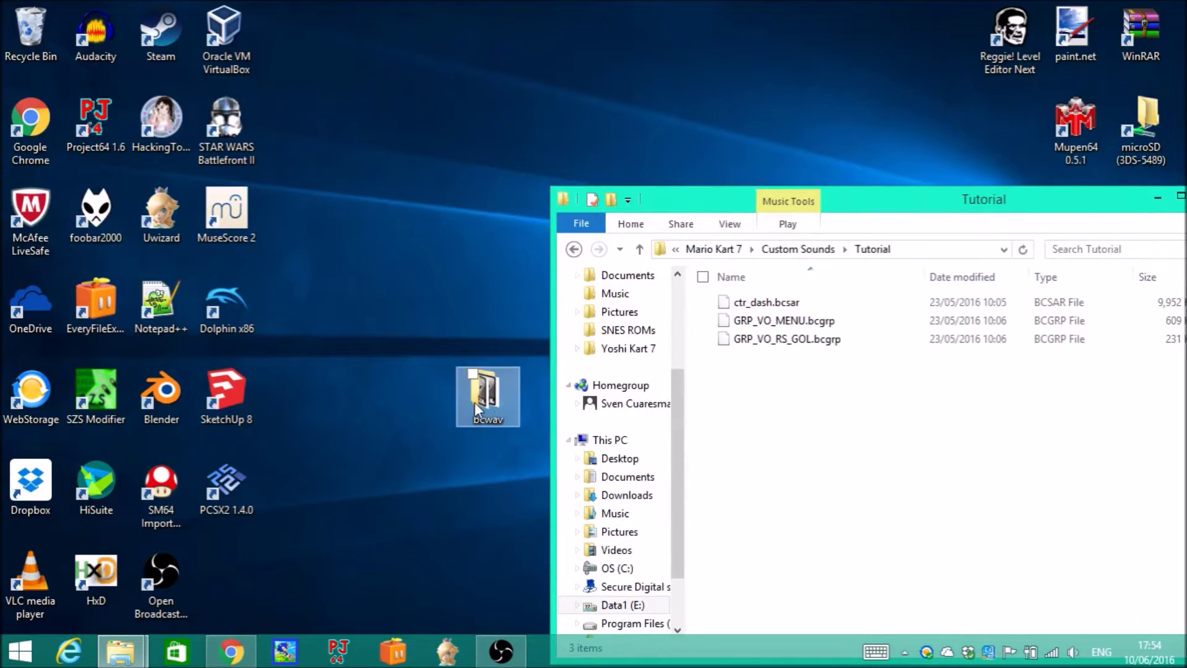
drag(473, 402, 787, 448)
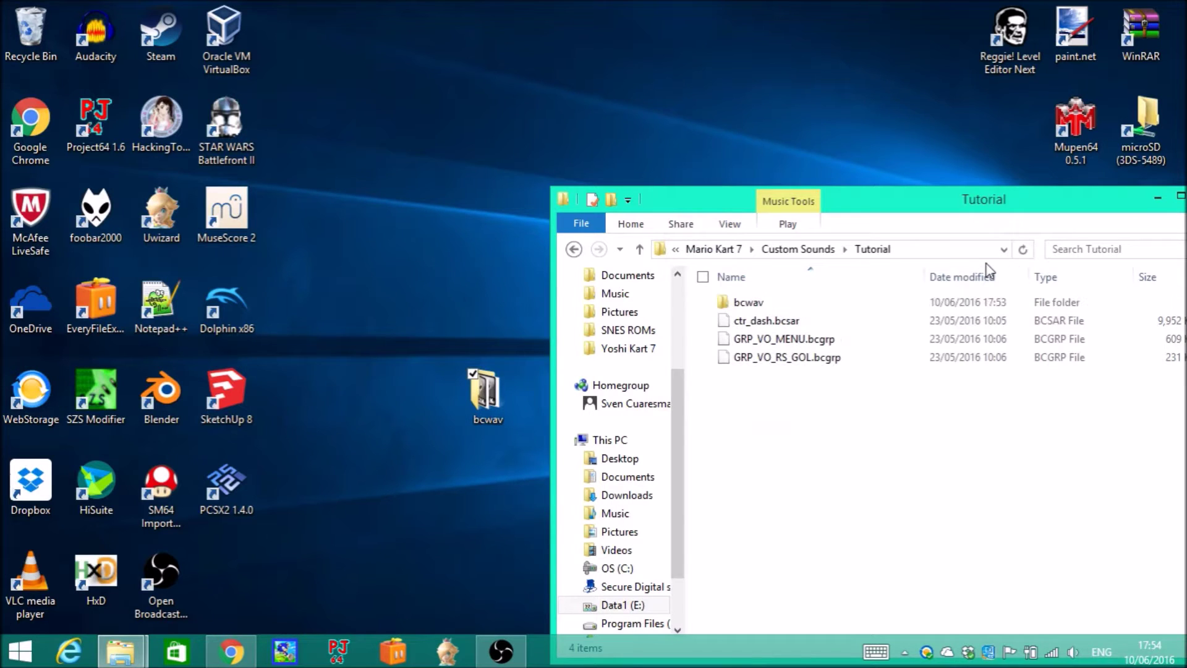
click(496, 383)
key(Delete)
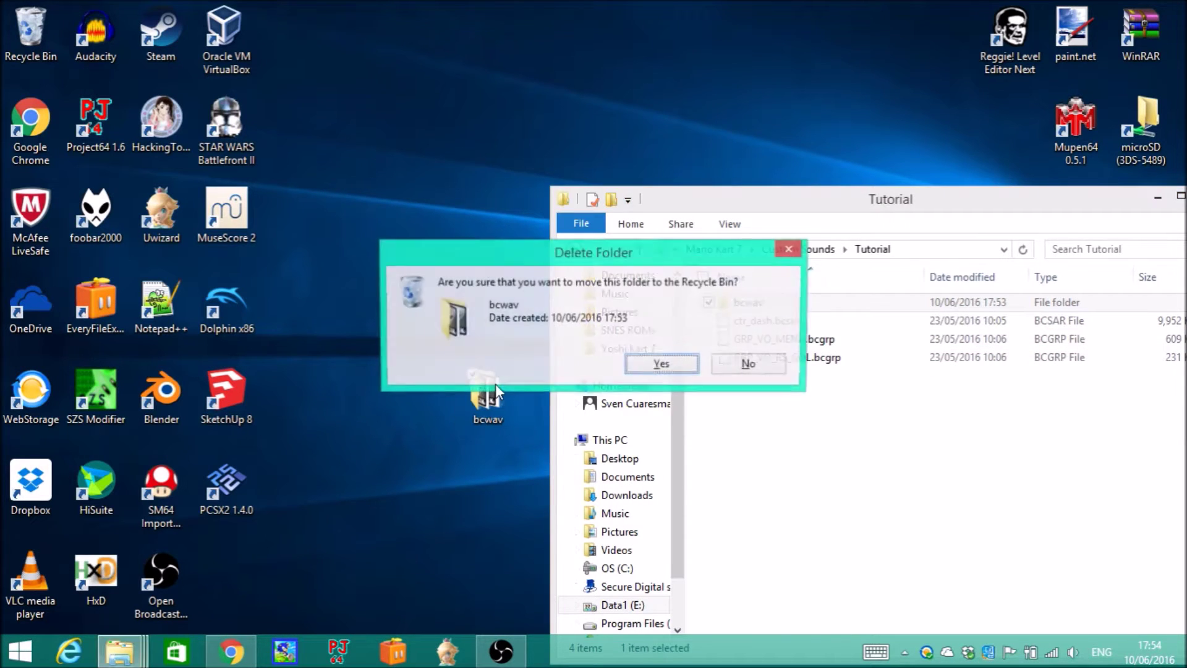
key(Return)
drag(1060, 208, 907, 83)
click(1011, 76)
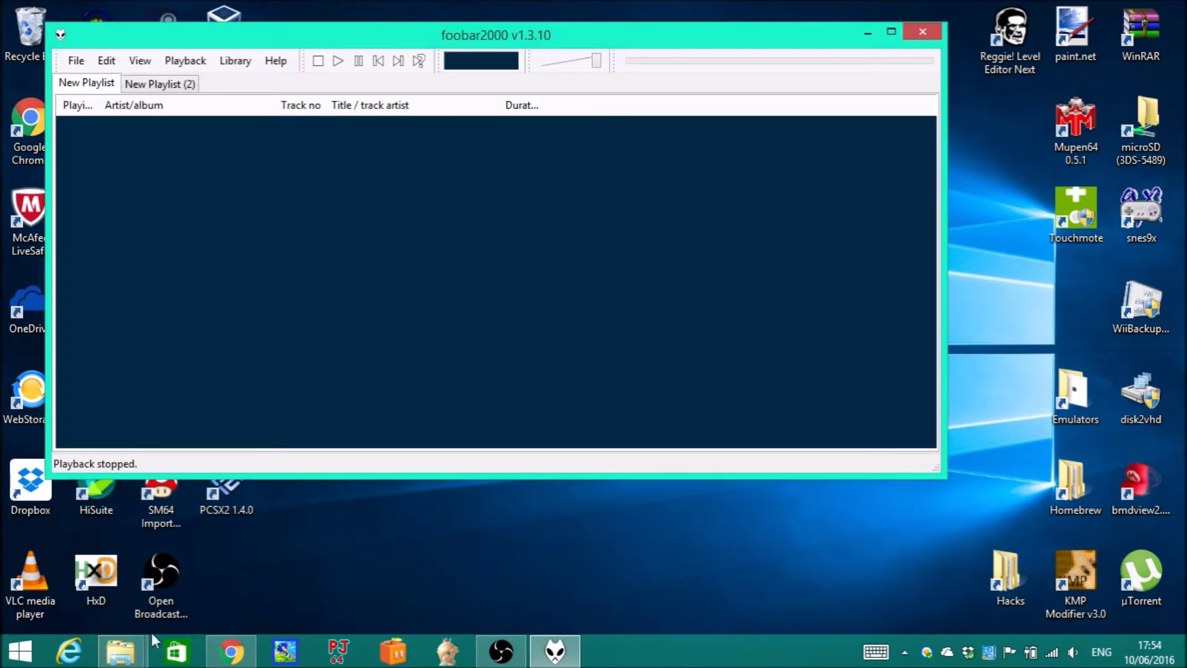
Load the bcwav folder's sounds into a foobar2000 playlist.
click(131, 659)
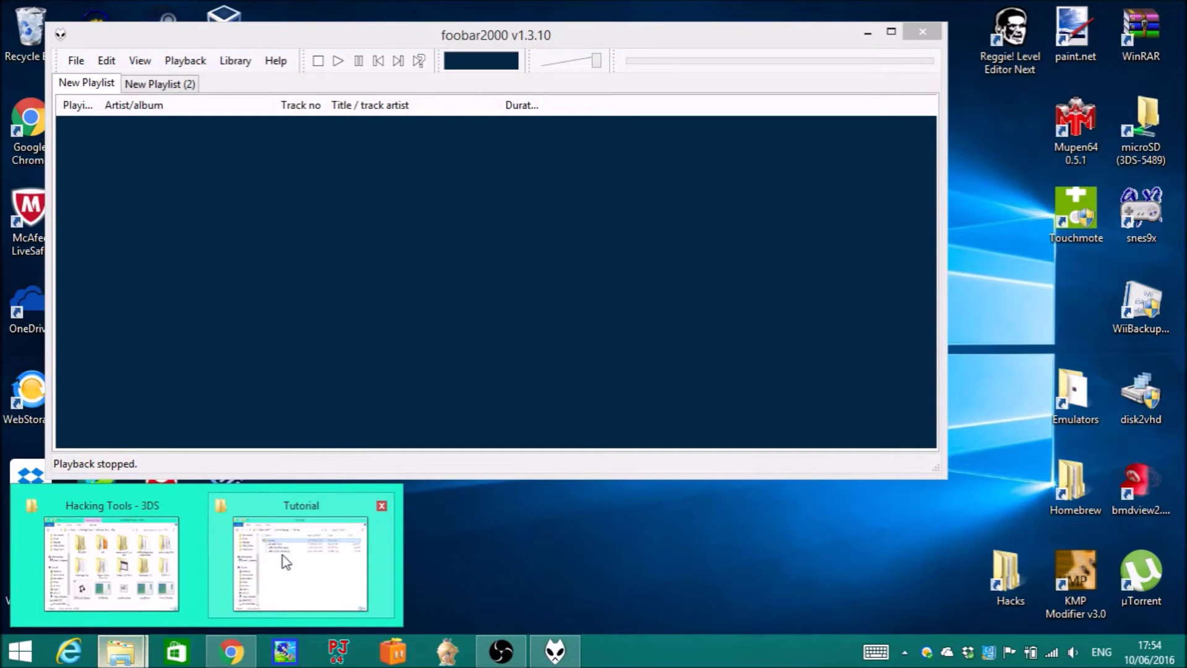
click(254, 544)
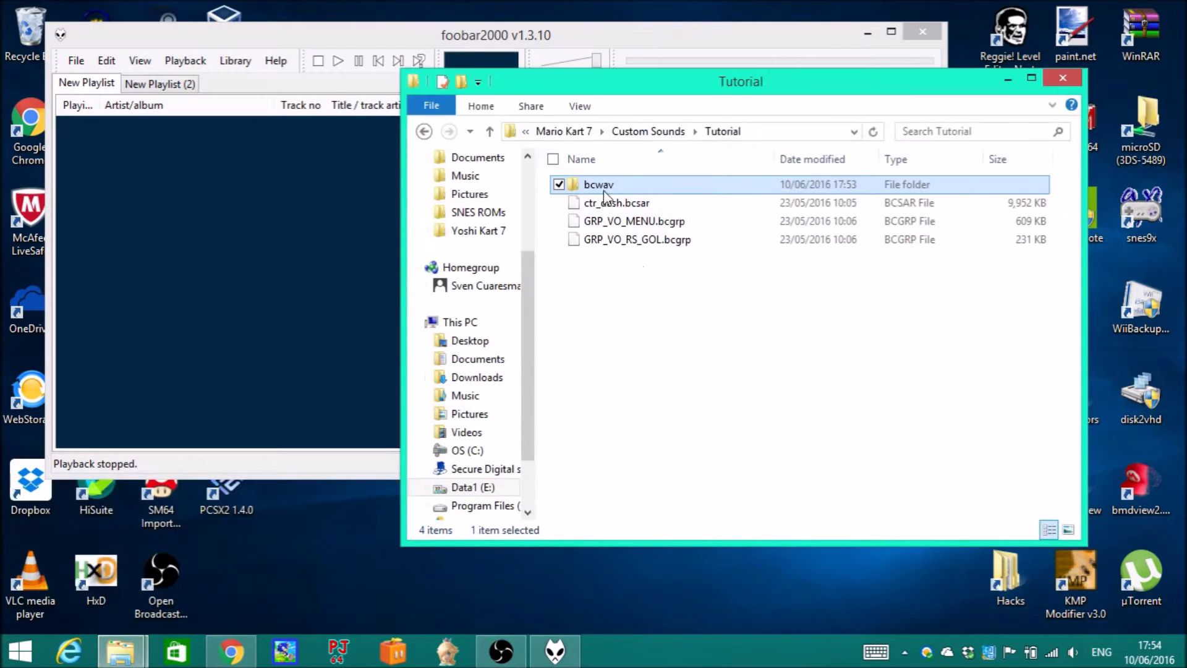
drag(589, 186, 261, 254)
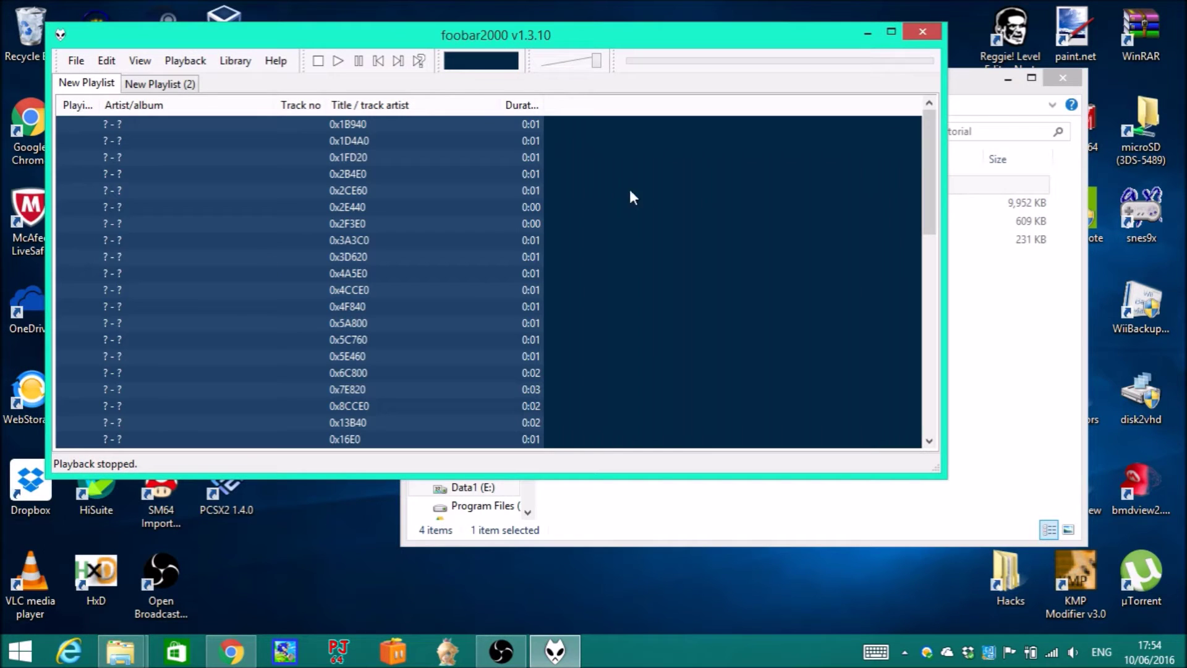
click(679, 176)
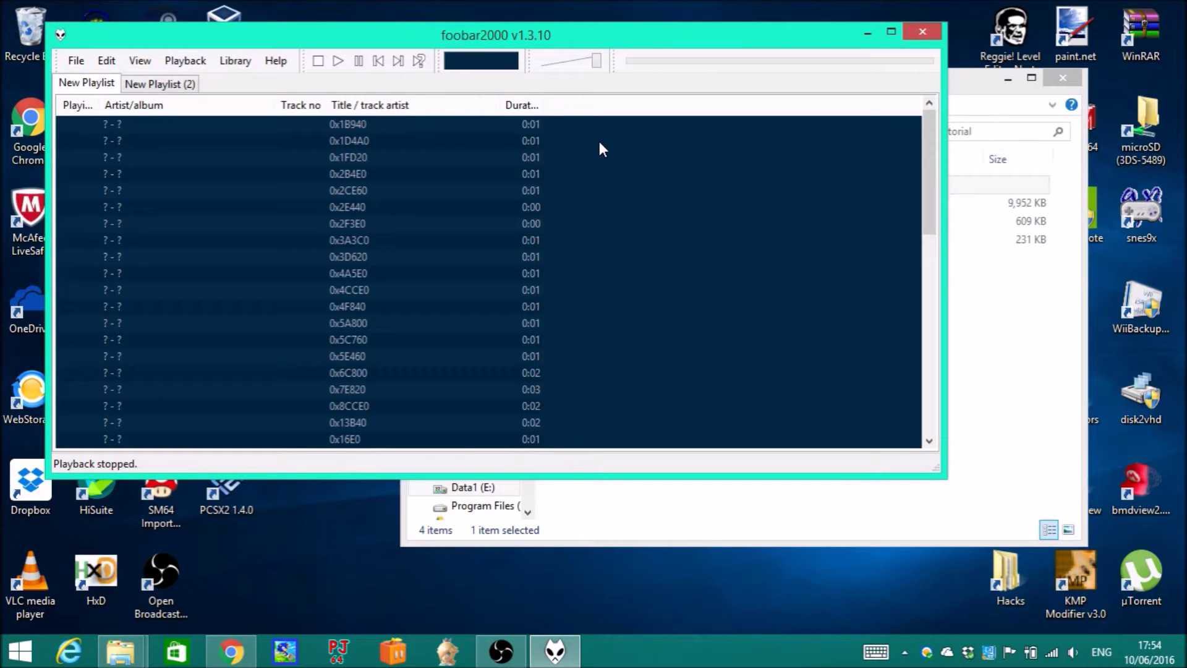
Preview 0x19D60 and Luigi8 in the second playlist, copy both into Tutorial, and close foobar2000.
click(158, 83)
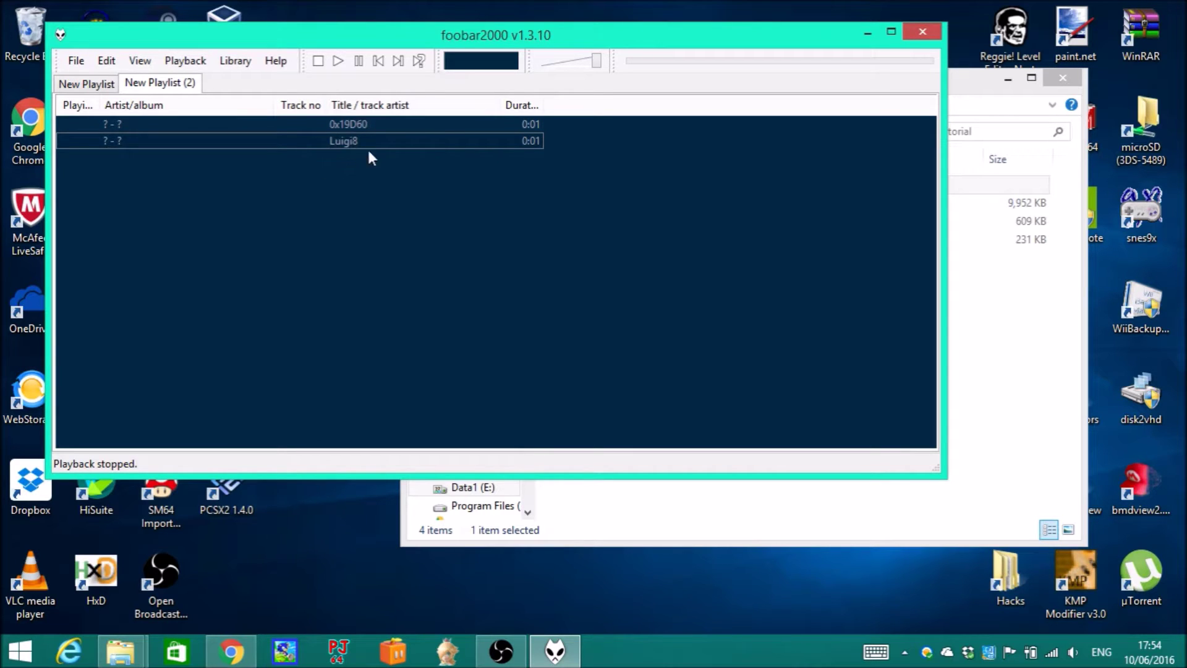
click(354, 136)
key(Delete)
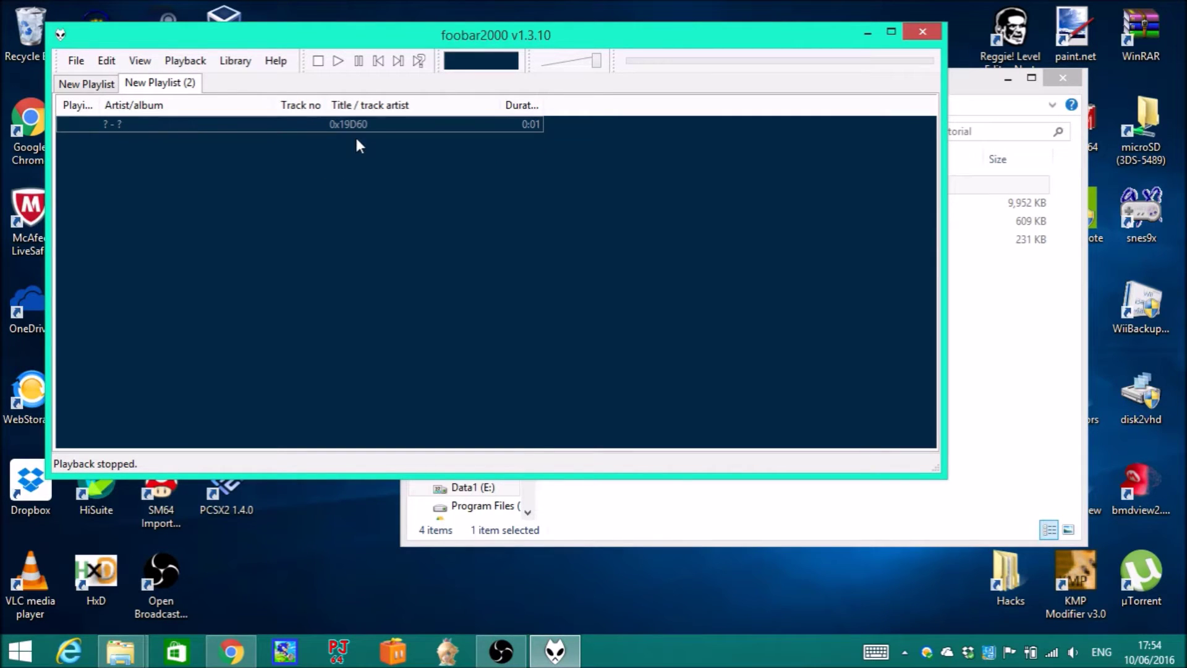
double_click(351, 123)
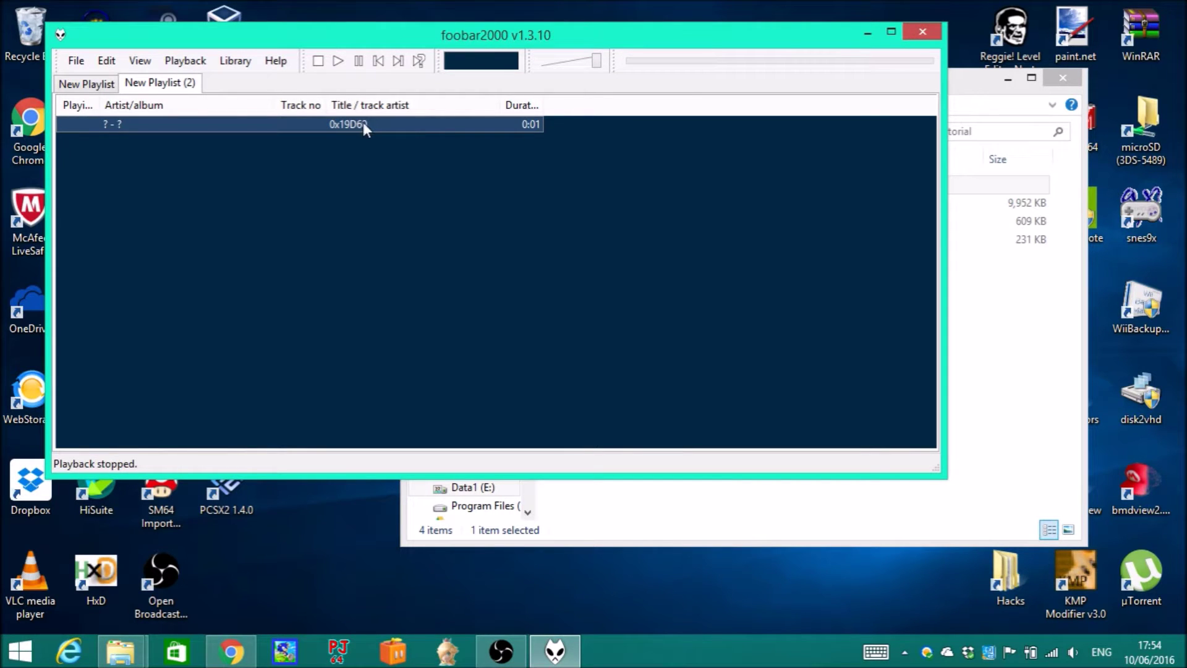
double_click(362, 123)
key(ctrl+z)
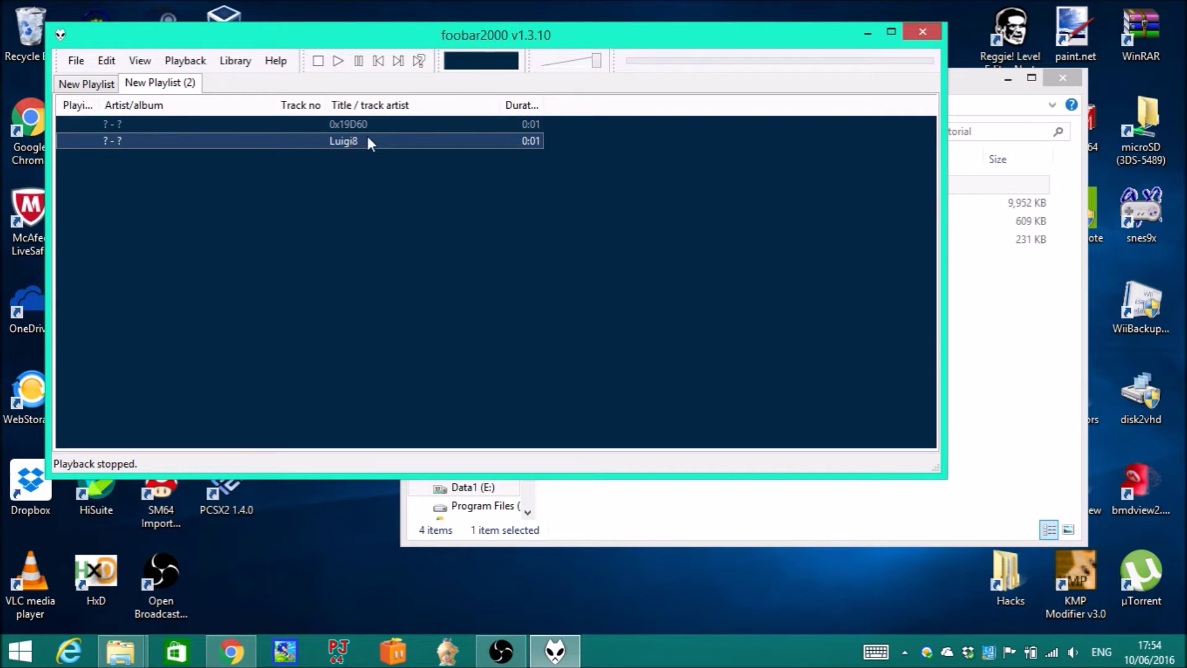
double_click(335, 141)
drag(259, 187, 1007, 402)
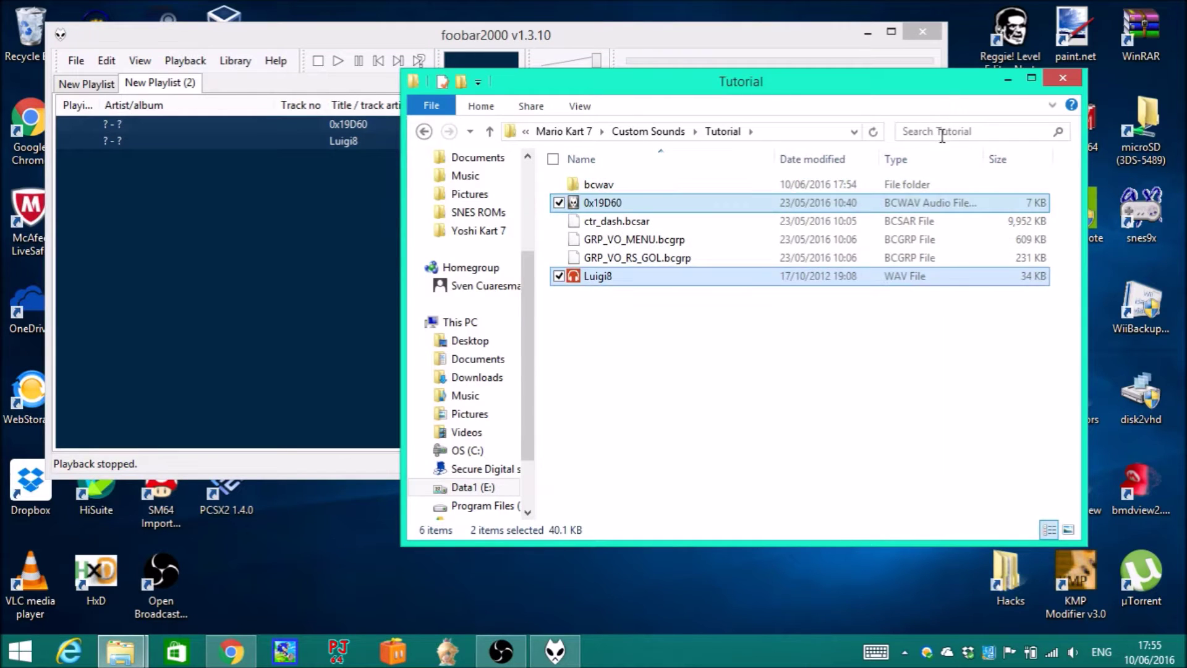
click(923, 32)
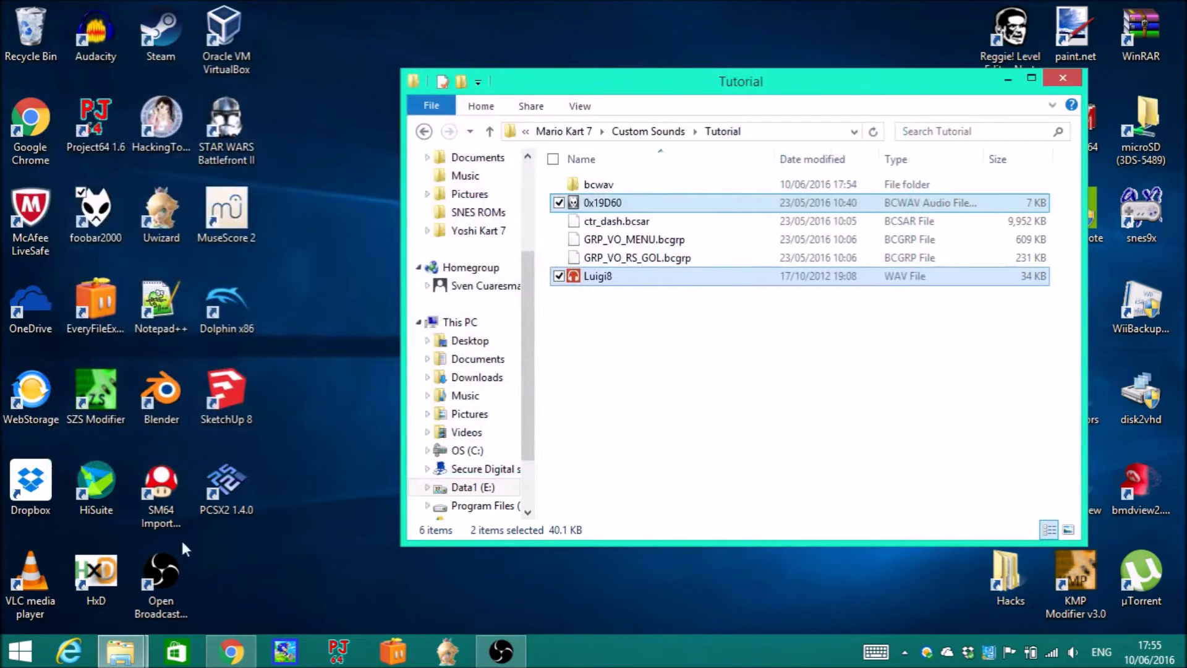
Launch YATA+ from the YATA.v1.7 folder and dismiss the update notice.
mouse_move(121, 650)
click(126, 540)
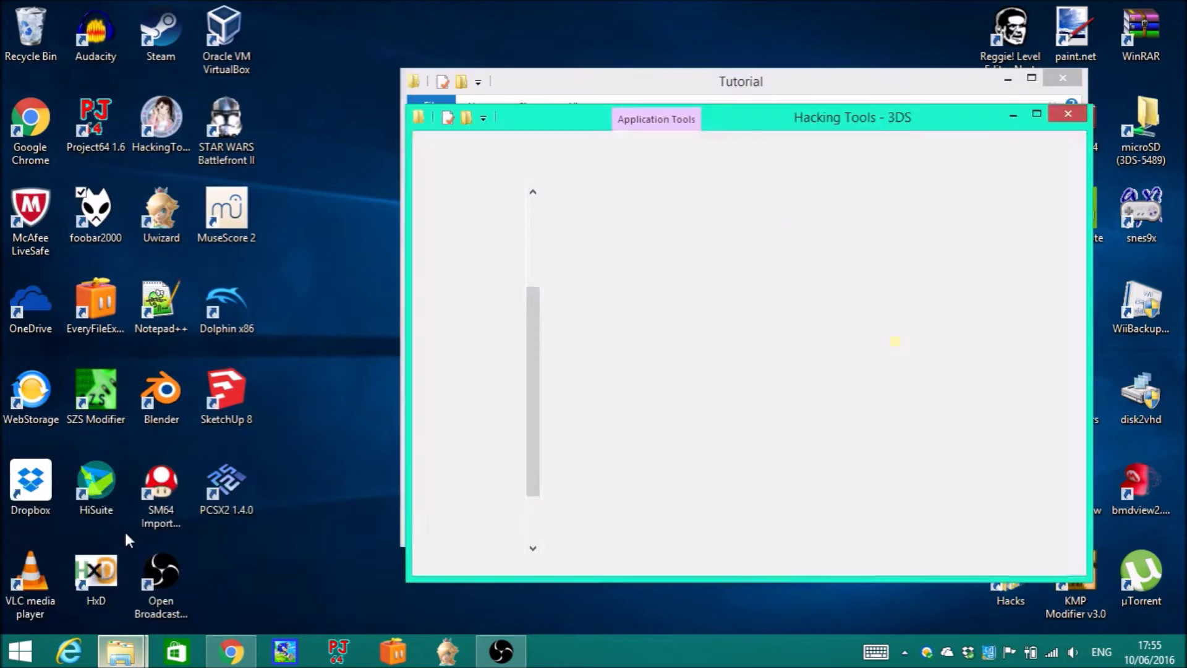
double_click(1020, 349)
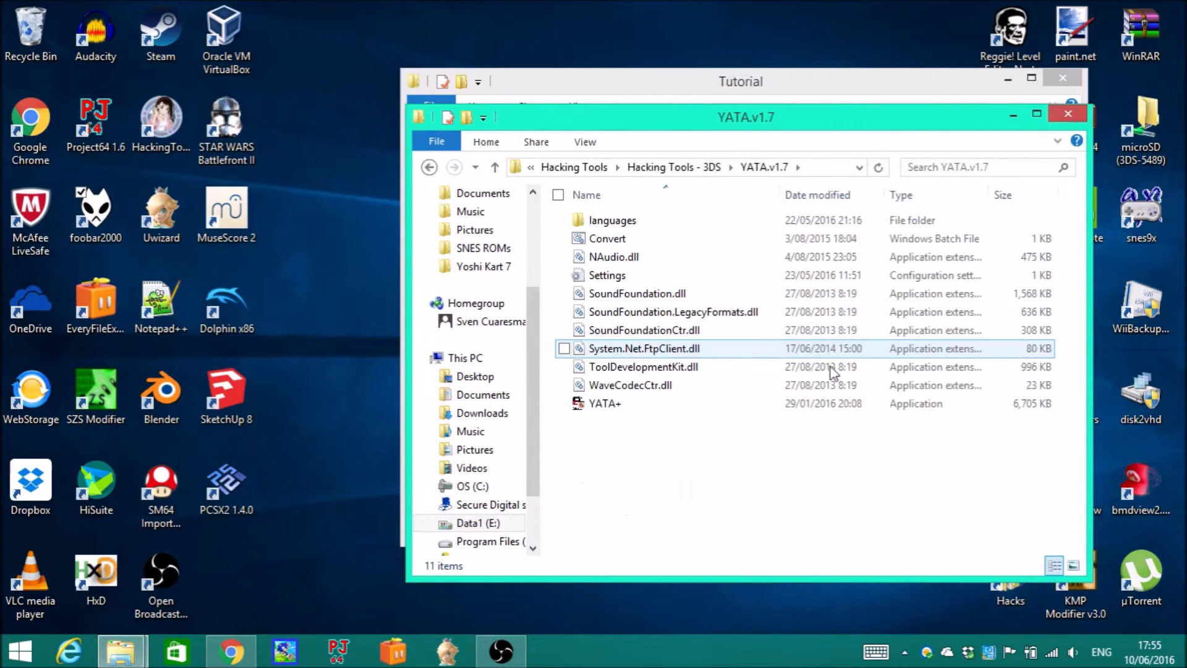
click(606, 405)
double_click(606, 405)
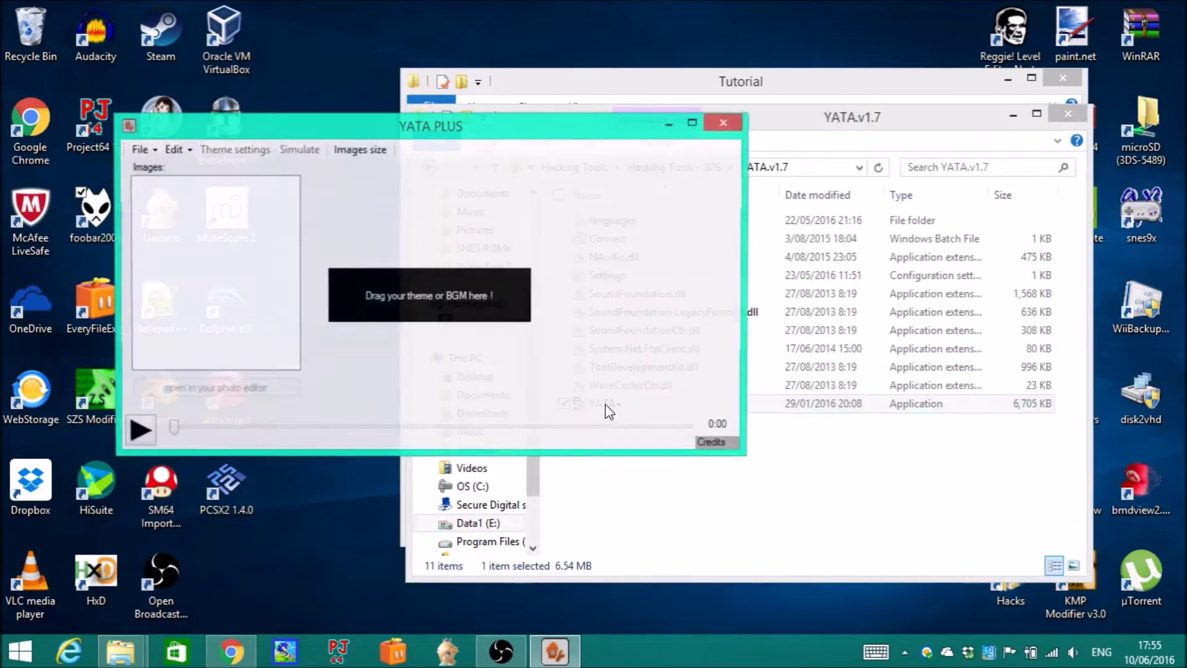
click(1012, 116)
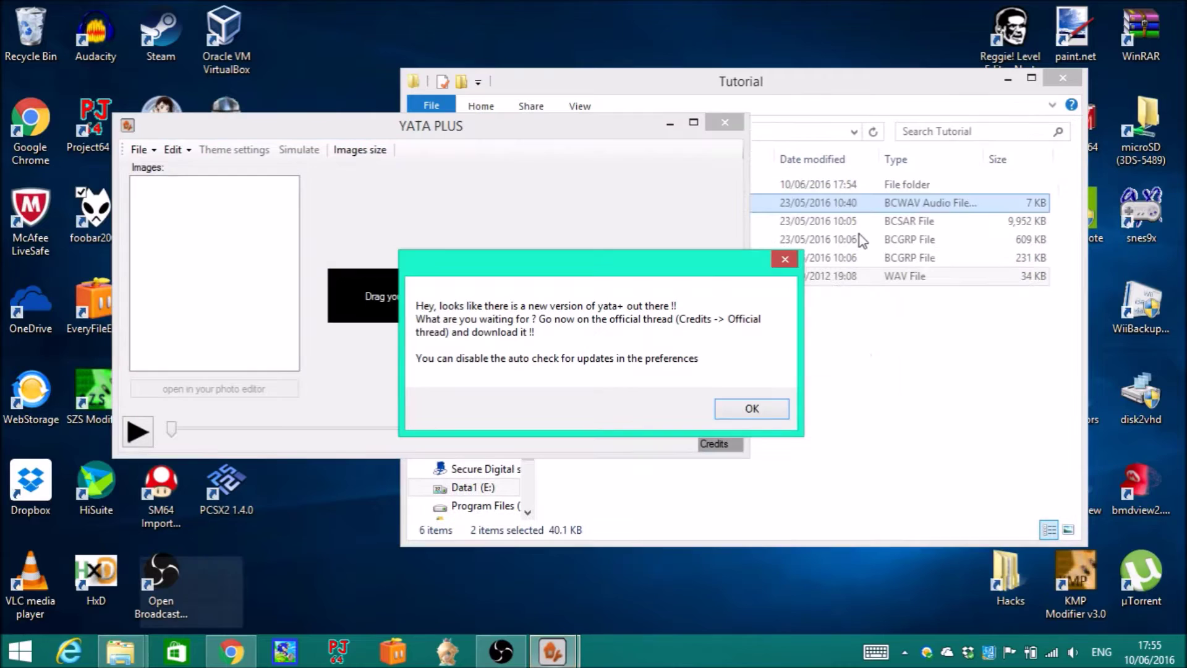
click(752, 408)
Try Edit > WAV -> CWAV, which reports that CTR_WaveConverter32.exe is missing.
click(1008, 81)
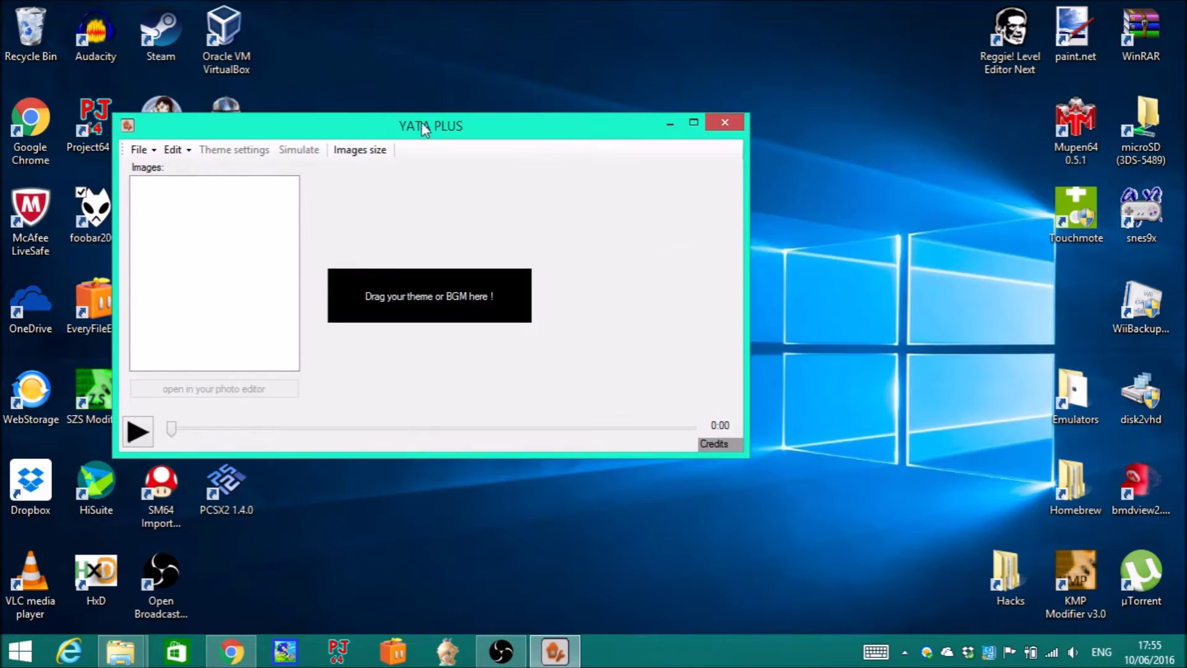
drag(418, 124, 387, 66)
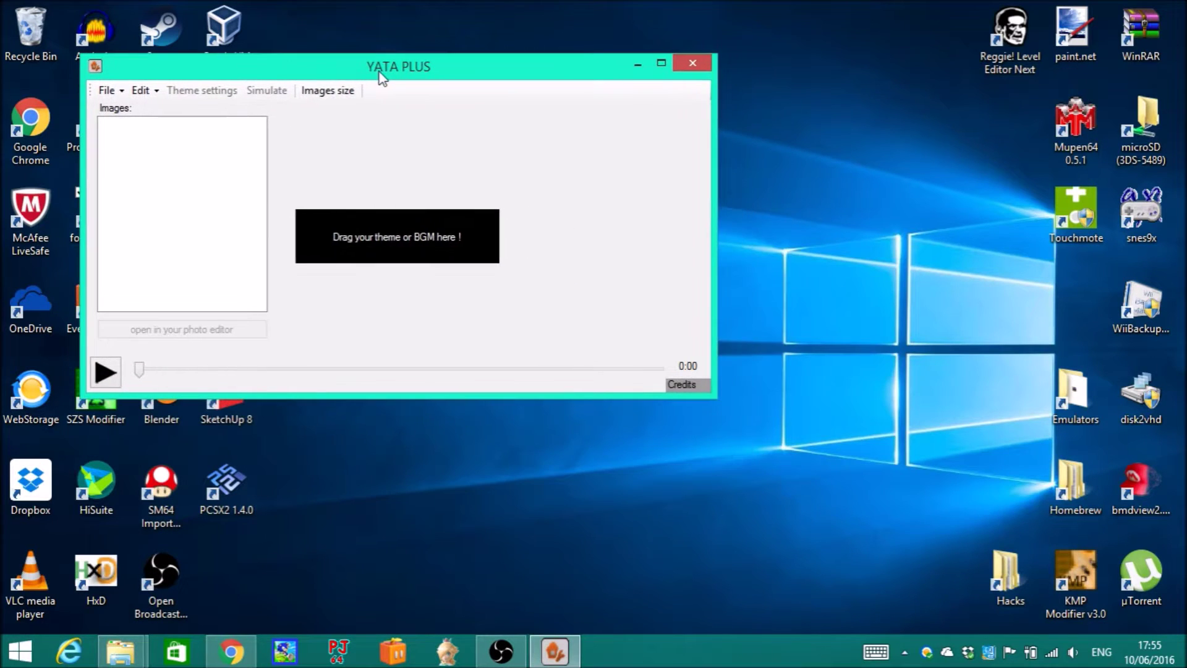
click(141, 91)
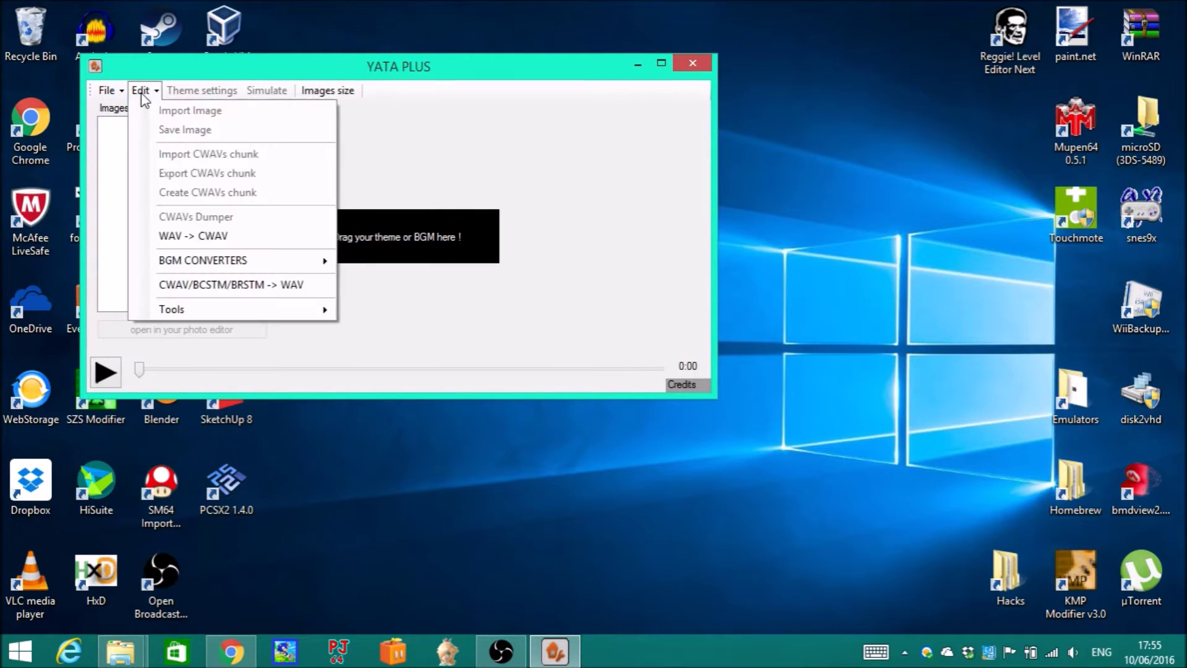
click(212, 239)
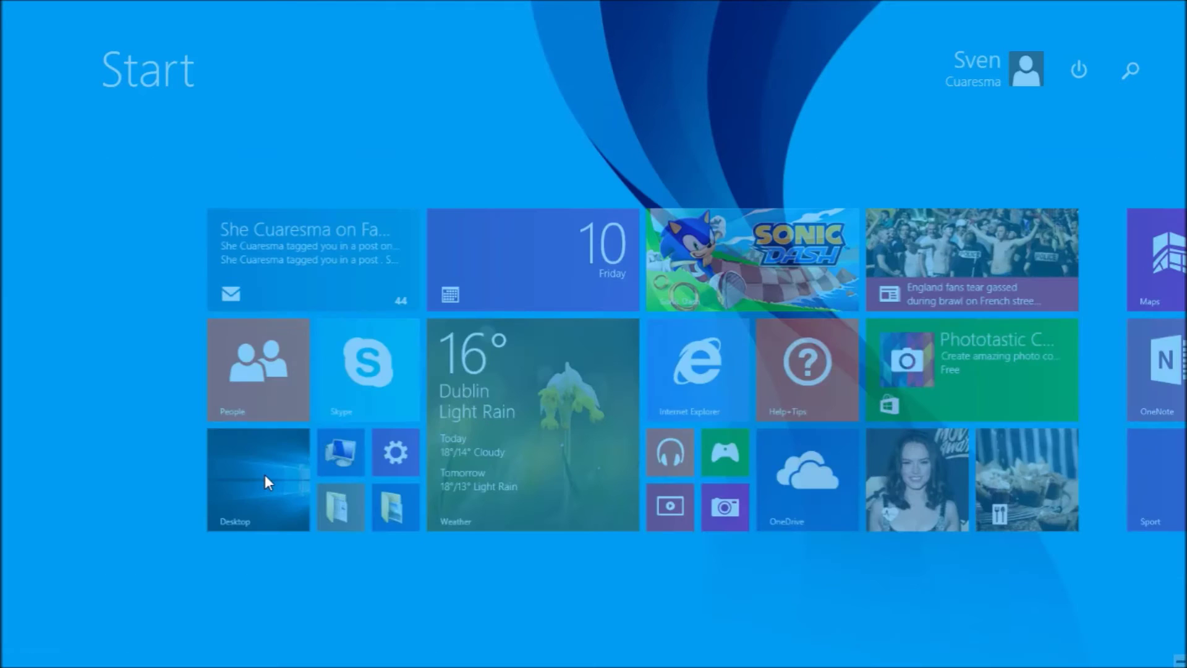
Open E:\Installer\Plugins\ctr_WaveConverter32 and select all seven converter files.
click(264, 475)
double_click(680, 440)
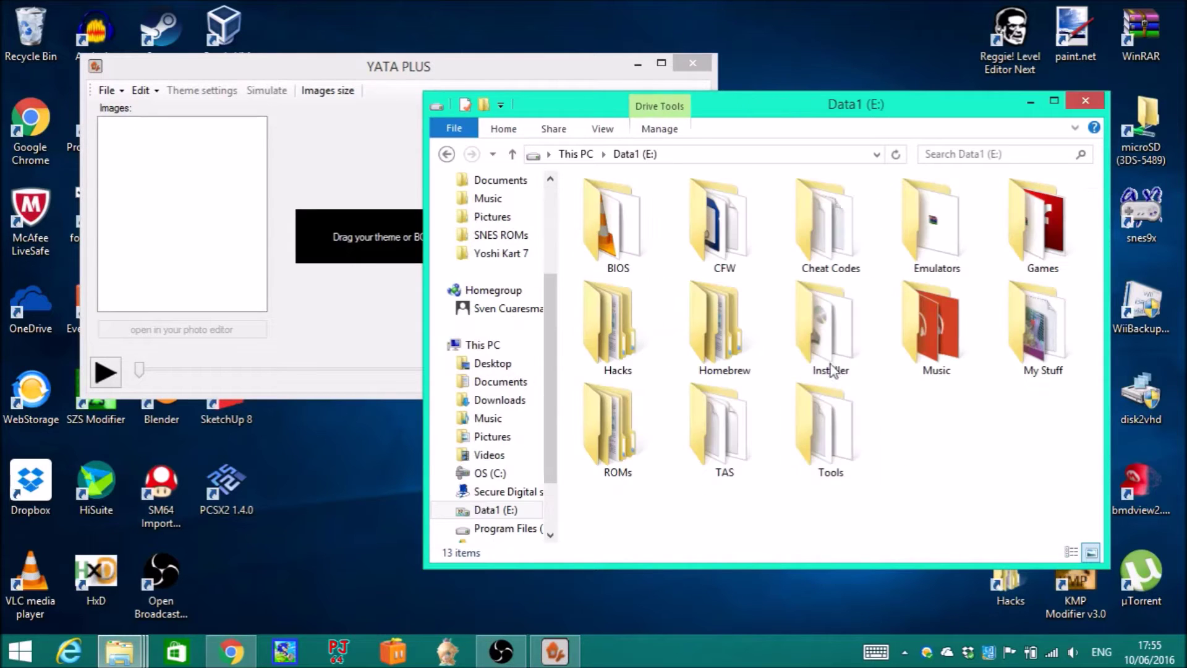
double_click(847, 349)
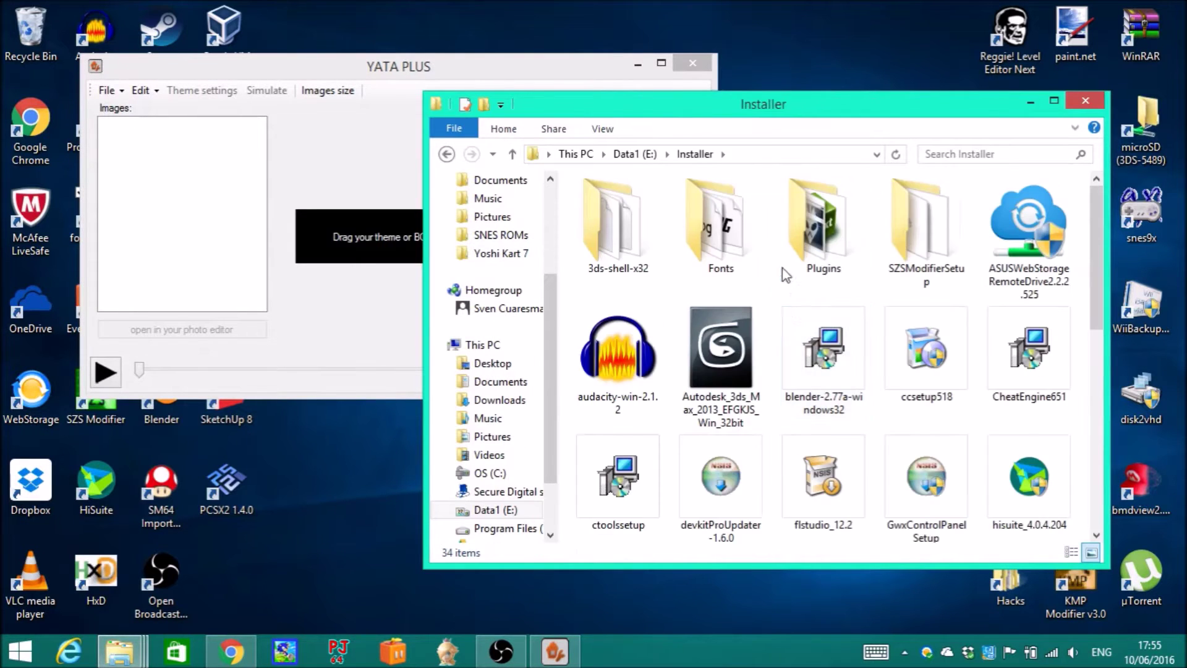
double_click(819, 235)
click(641, 210)
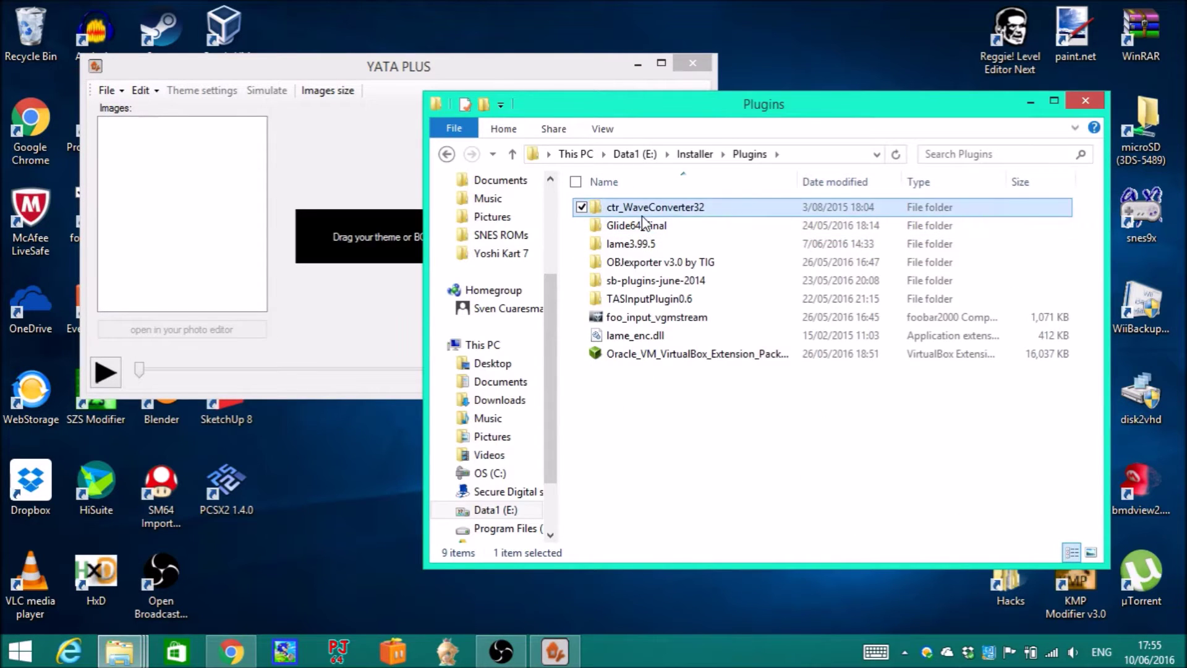
double_click(642, 210)
drag(848, 99, 605, 79)
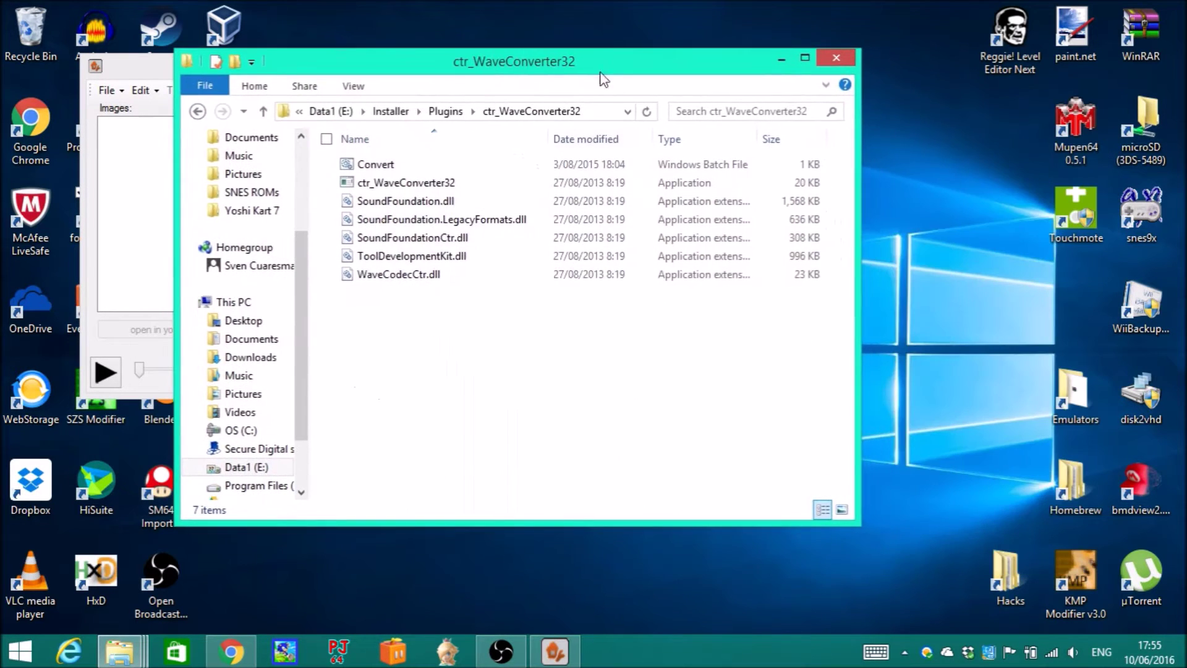
drag(425, 350, 372, 159)
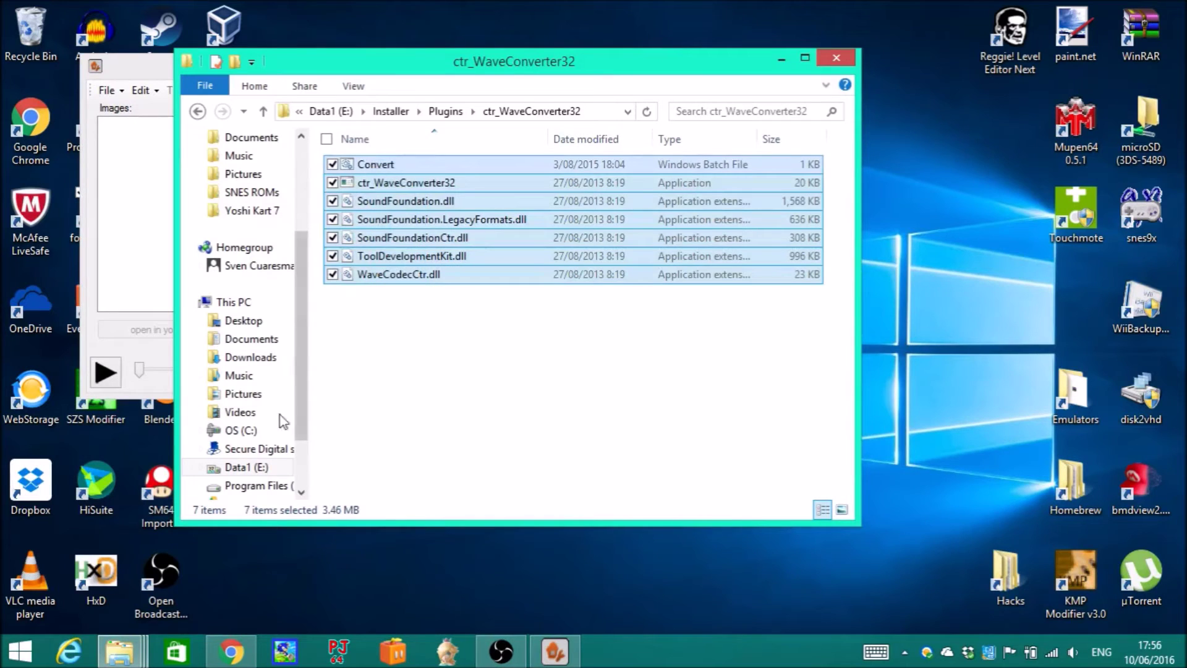
Copy the seven converter files into YATA.v1.7, replacing the same-named files.
click(121, 651)
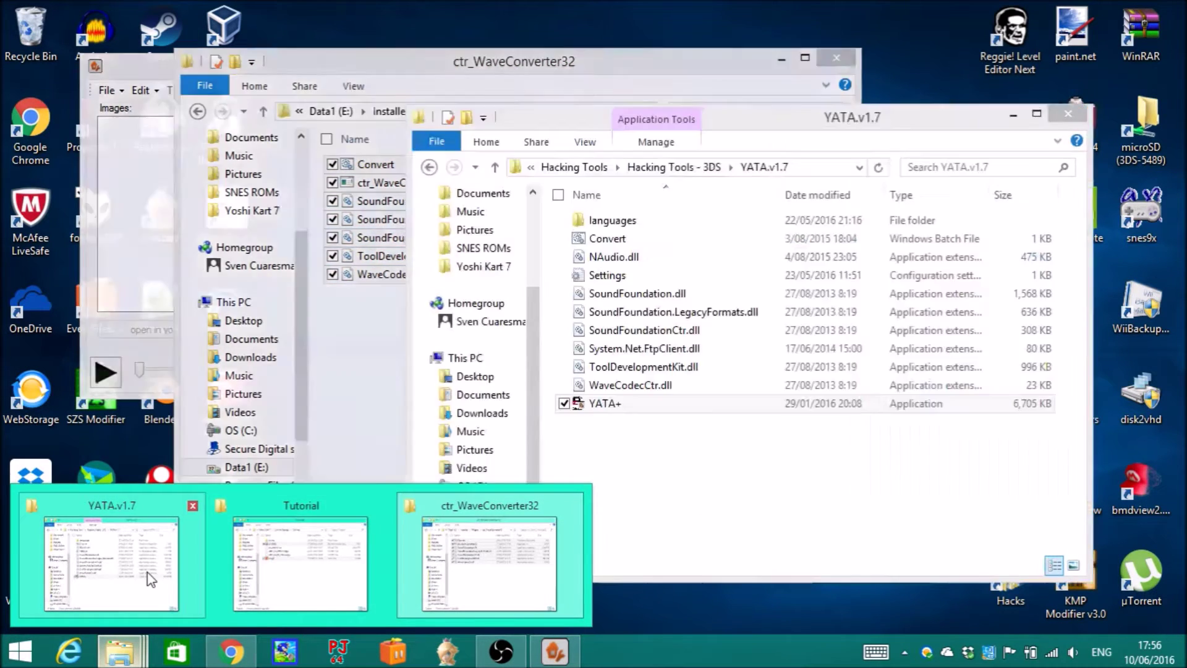
click(111, 560)
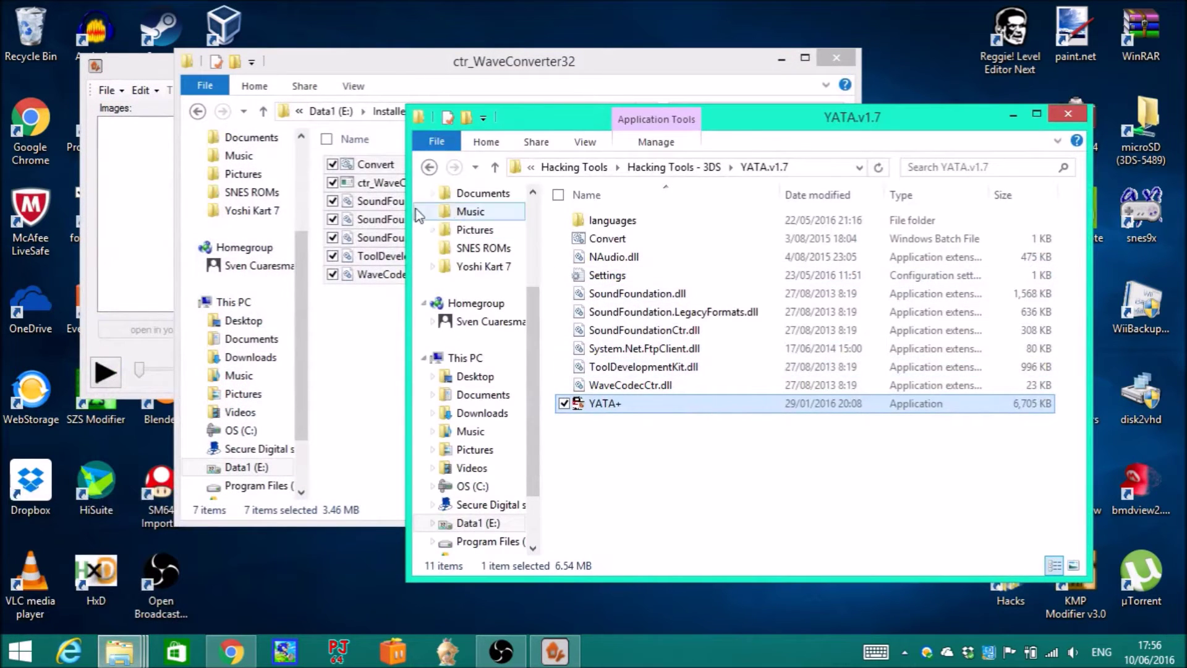
drag(352, 170, 778, 457)
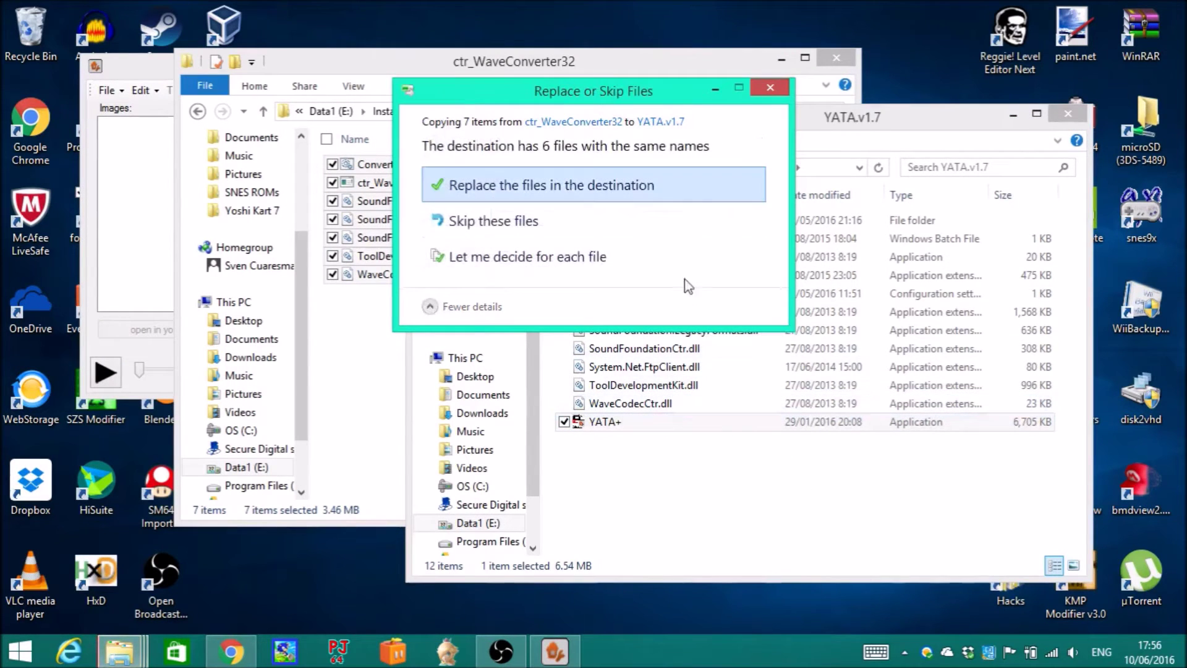
click(550, 193)
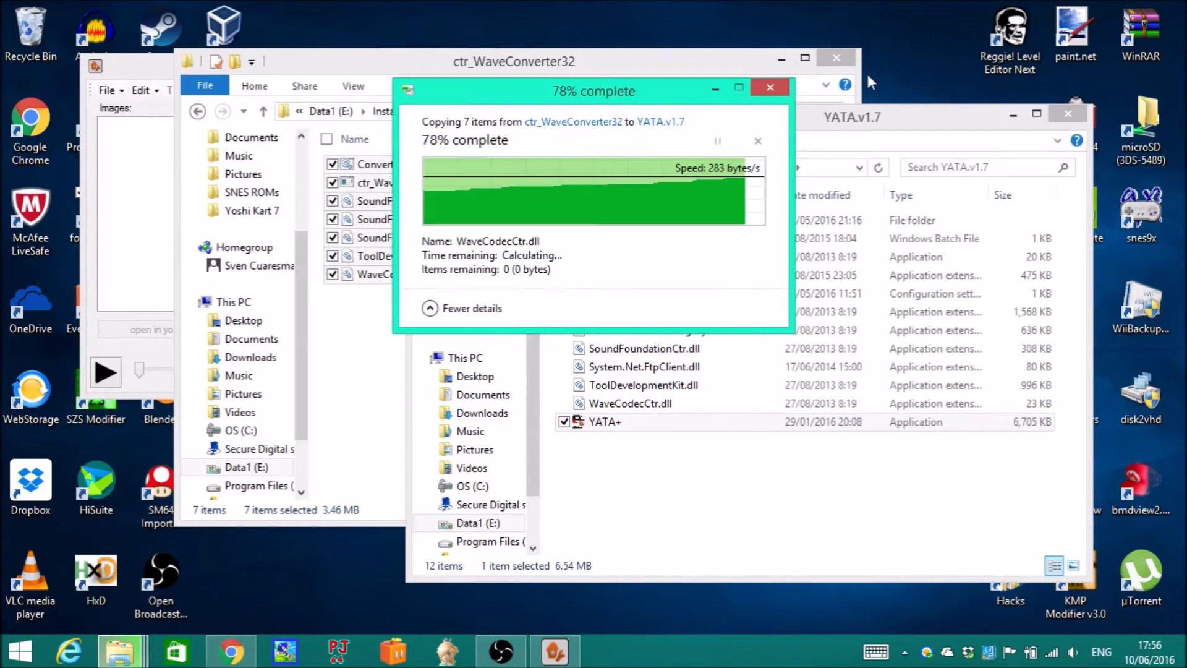
Restart YATA PLUS so it picks up the converter, dismissing the new-version notice.
click(836, 57)
click(695, 62)
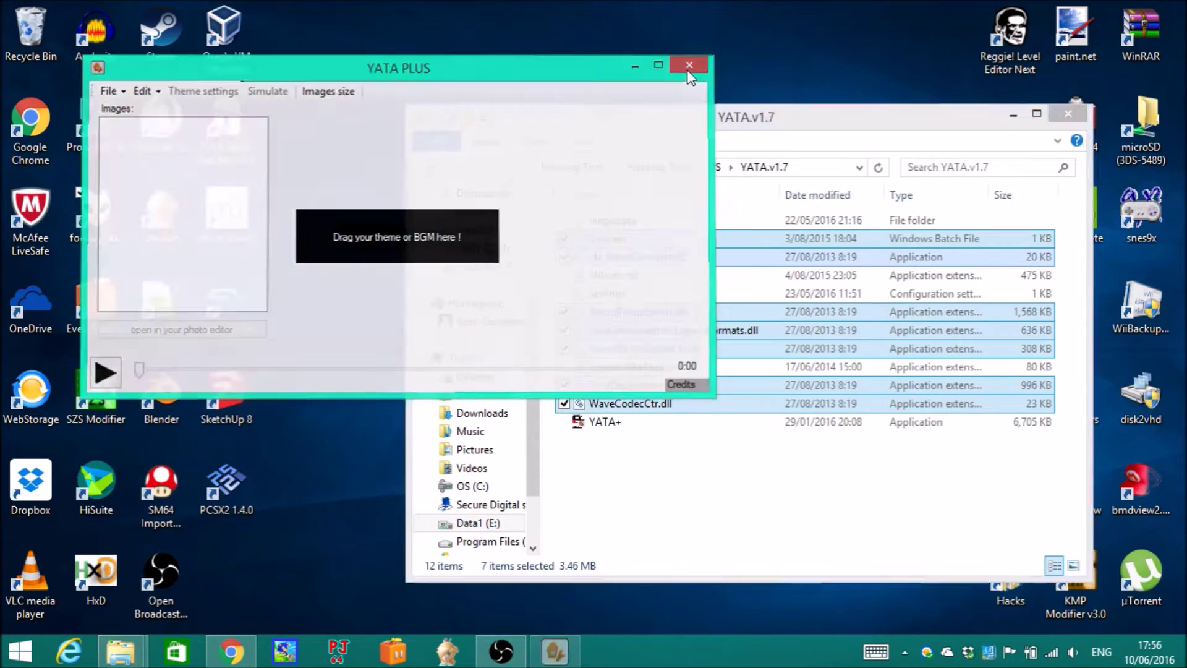
double_click(606, 423)
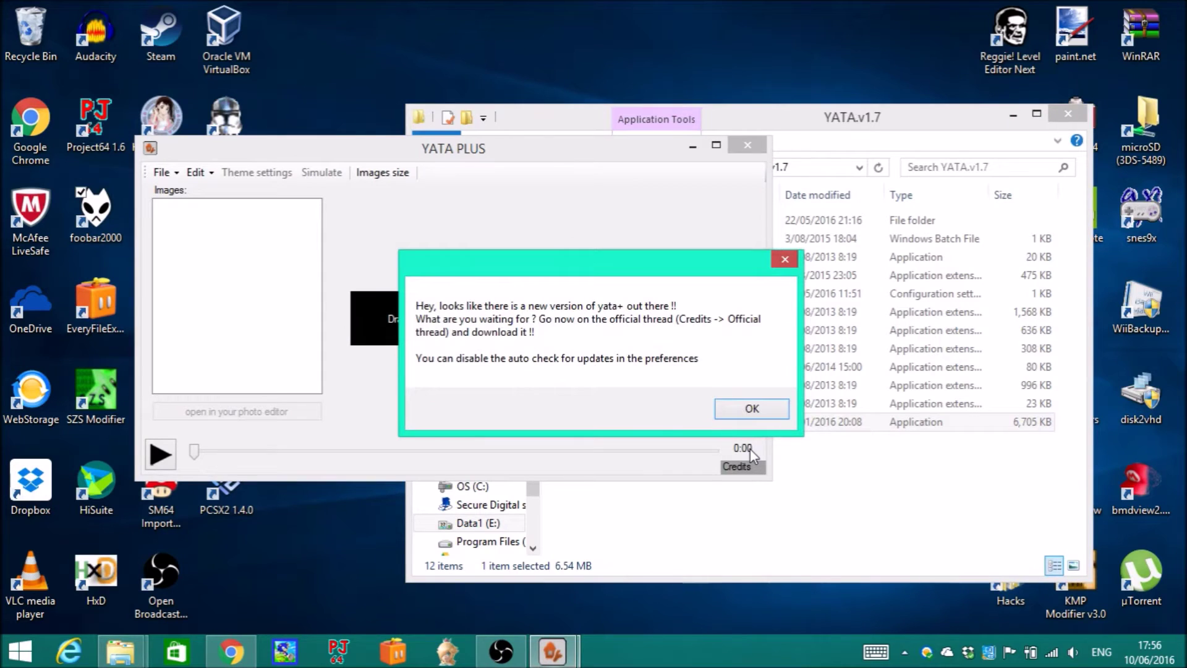
click(752, 408)
drag(582, 149, 548, 67)
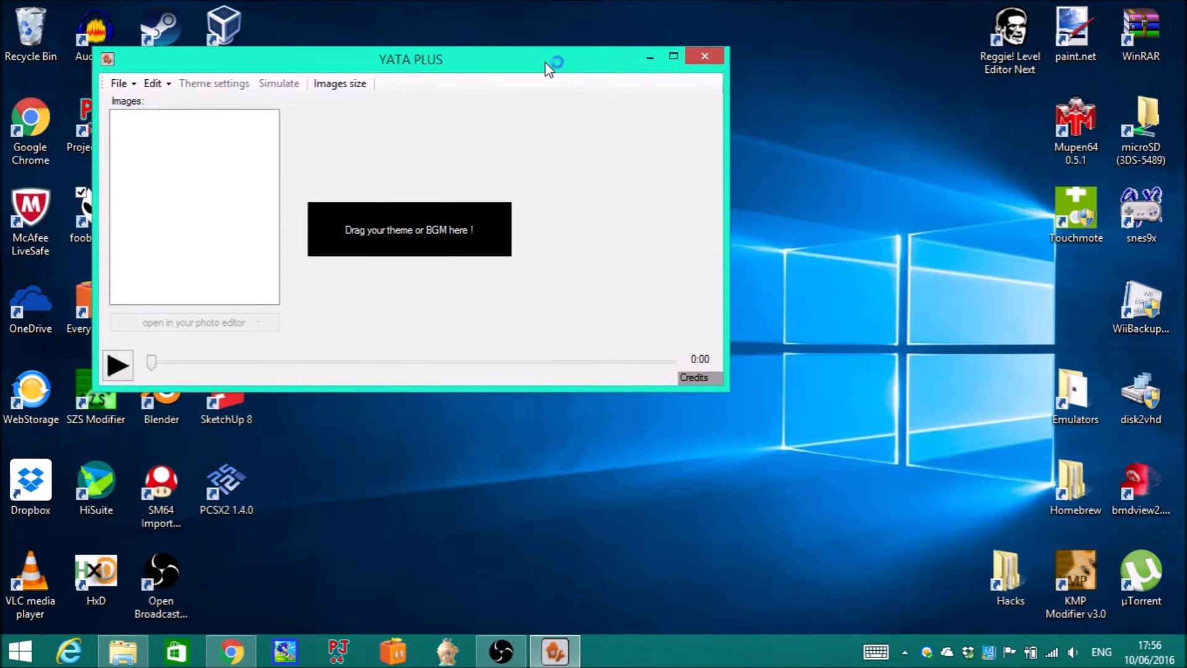
Convert Luigi8.wav to a CWAV saved as 'Custom Voice' in the Tutorial folder.
click(144, 651)
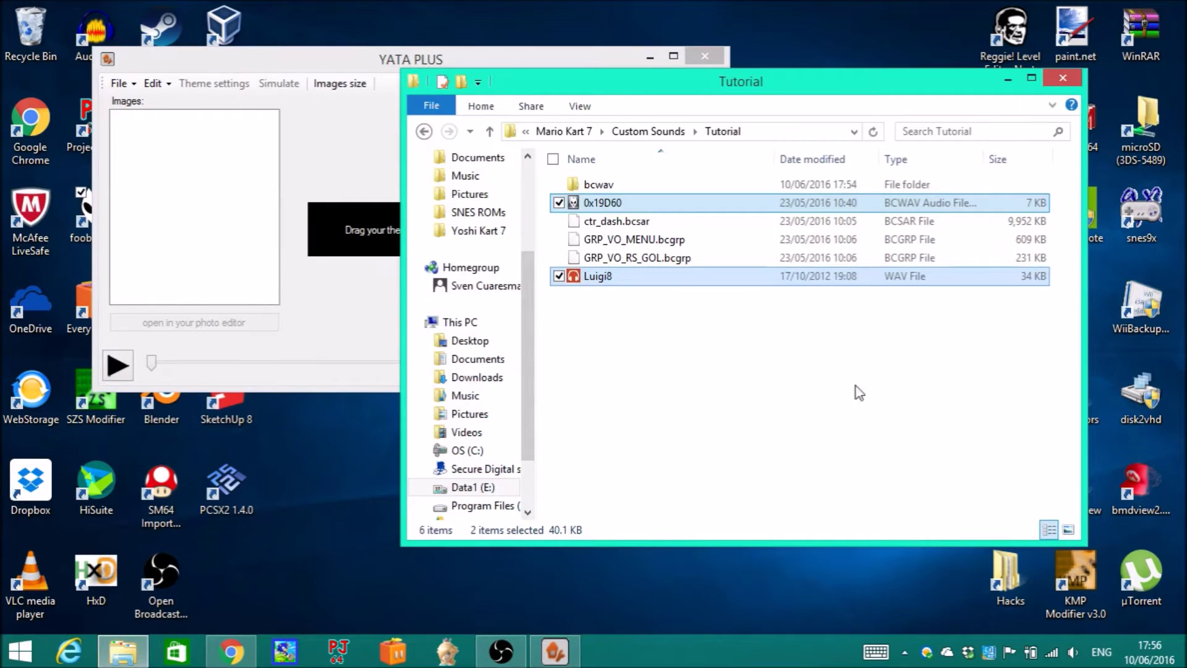
click(619, 297)
drag(613, 277, 338, 272)
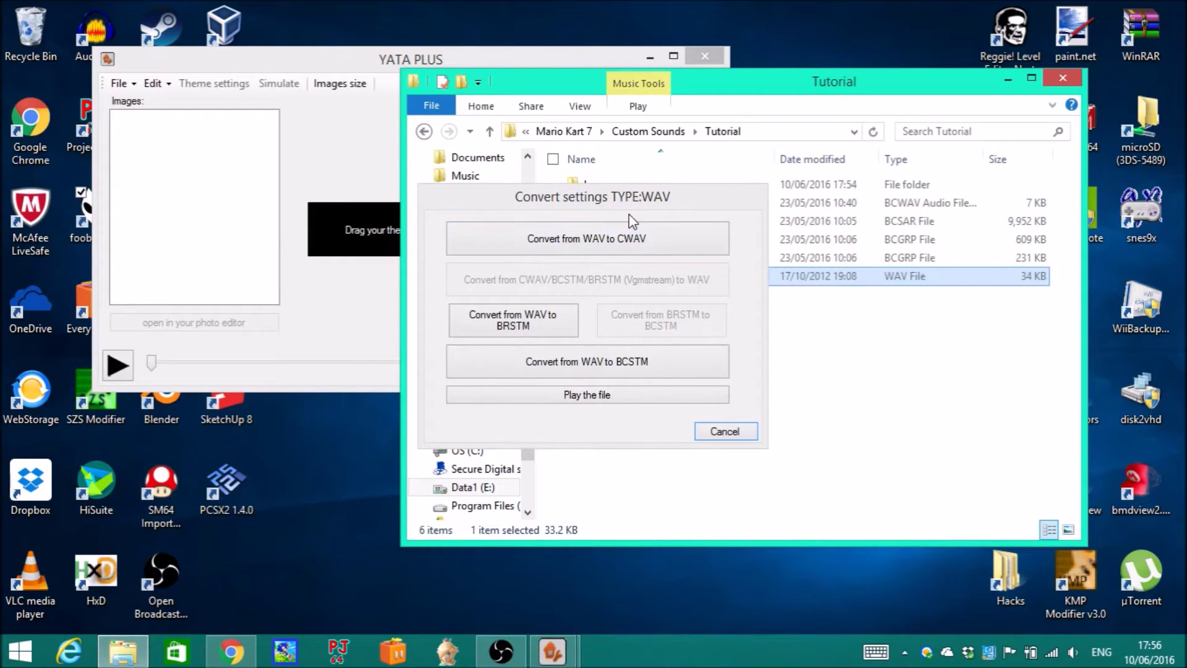
click(592, 243)
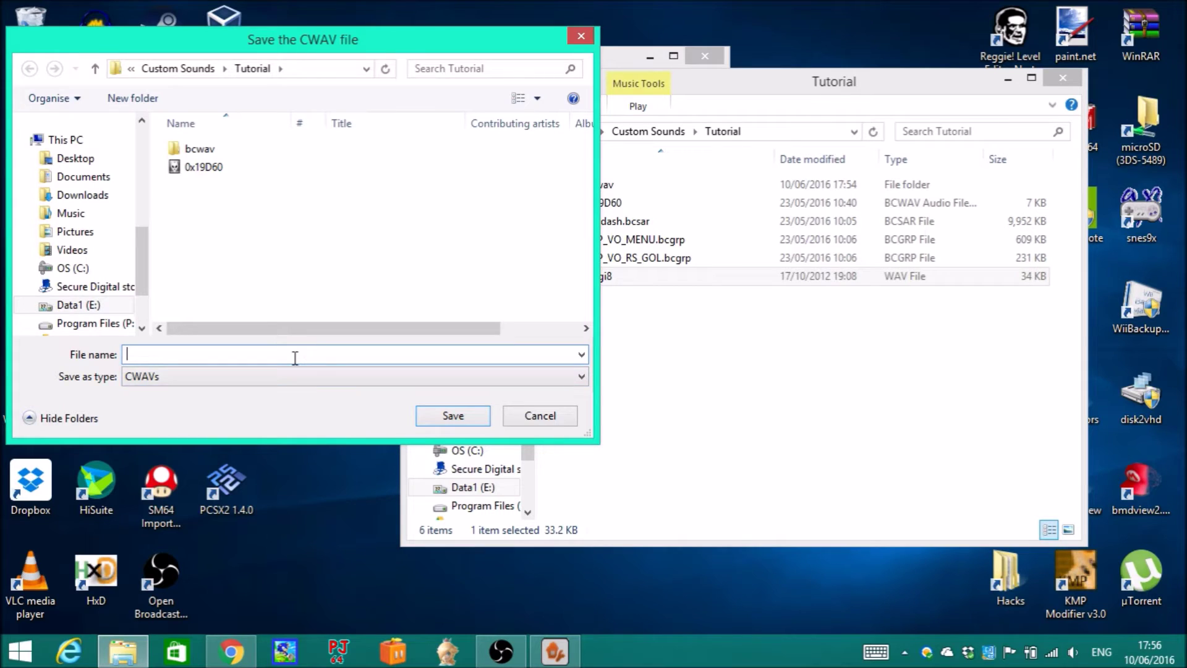
text(Custom Voice)
click(452, 416)
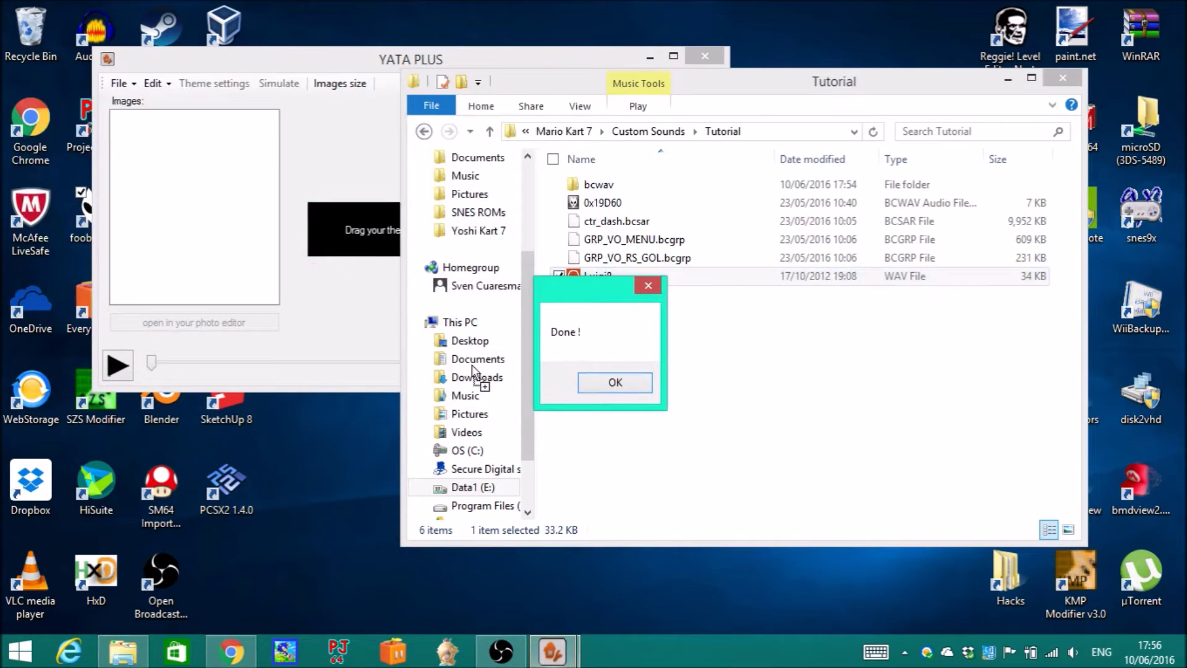
click(596, 381)
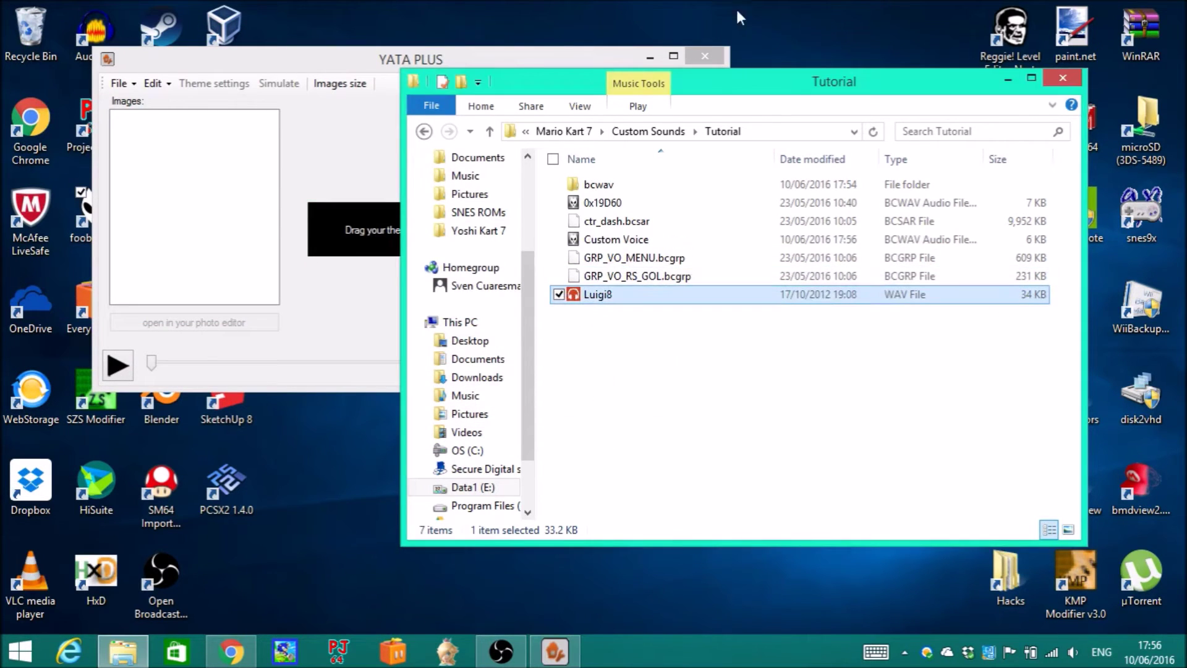
click(705, 53)
Close YATA PLUS, launch HxD, and open GRP_VO_MENU.bcgrp, 0x19D60.BCWAV and Custom Voice.bcwav in it.
click(706, 55)
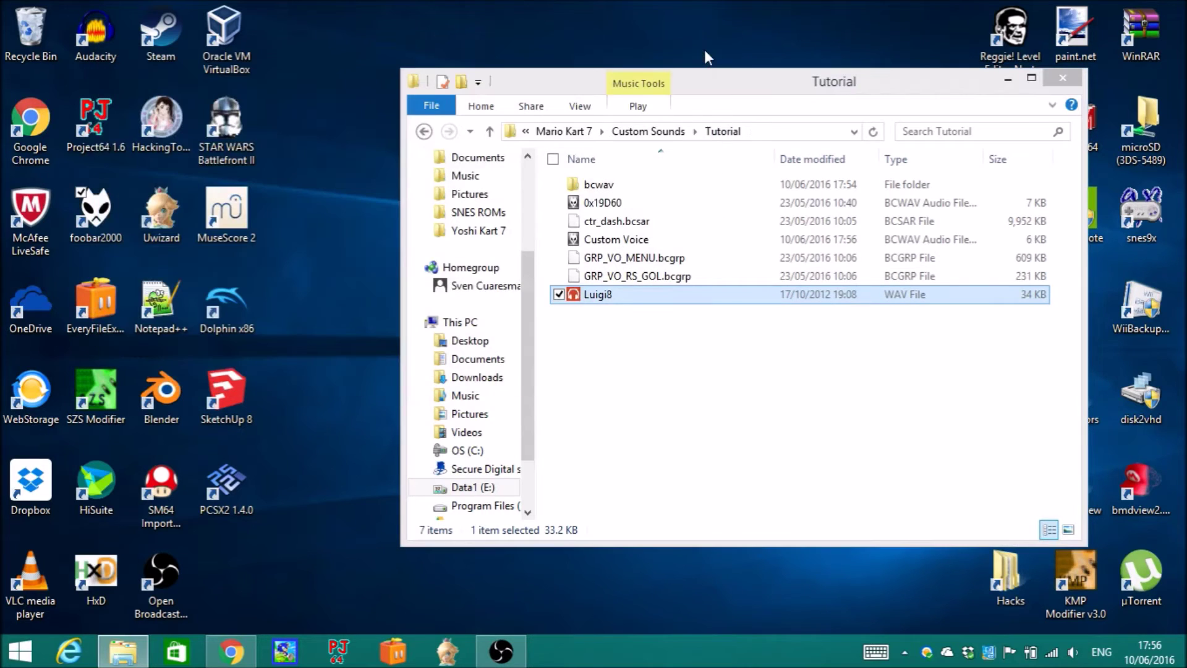
click(110, 568)
double_click(110, 567)
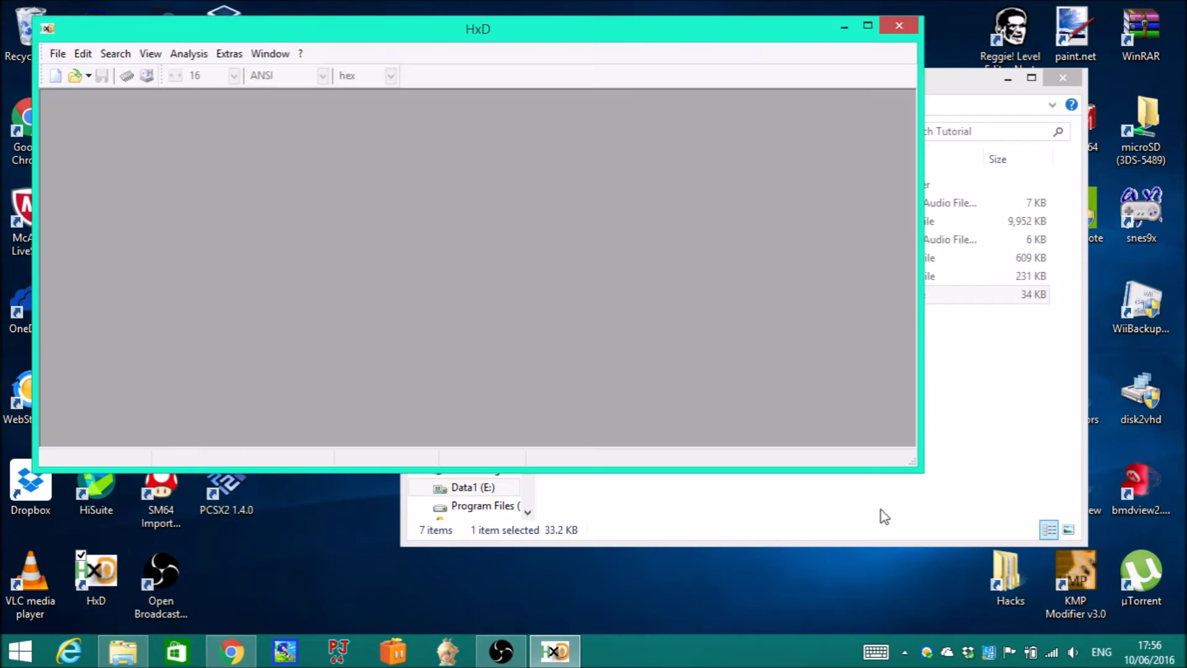
click(884, 516)
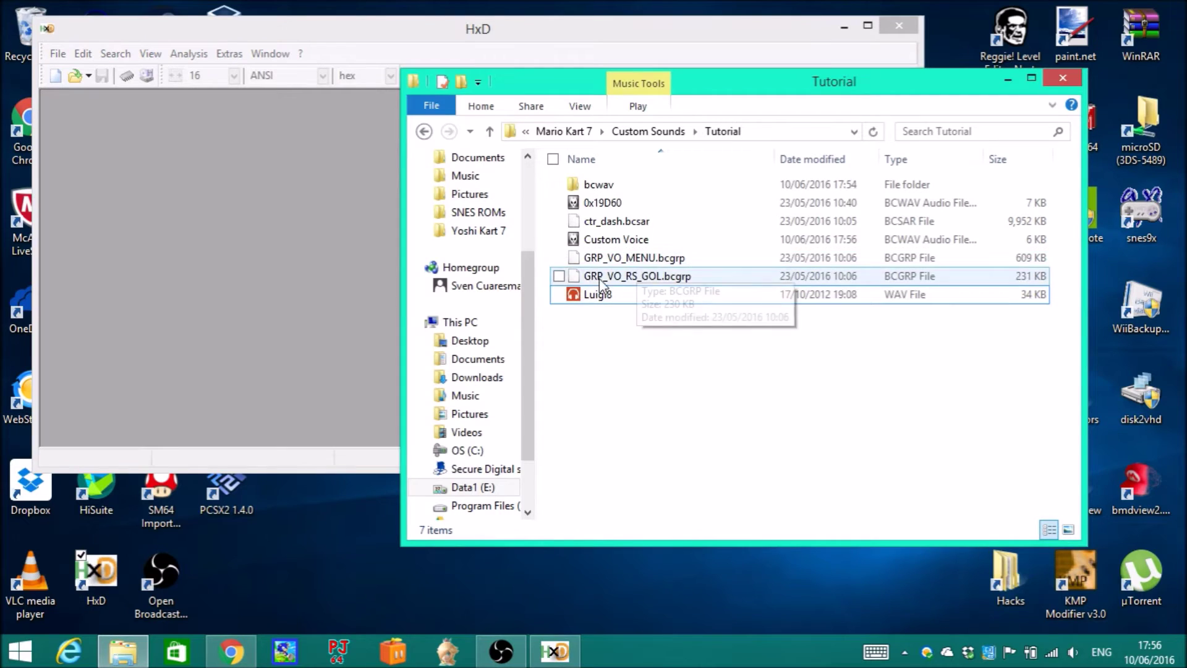
drag(680, 259, 186, 212)
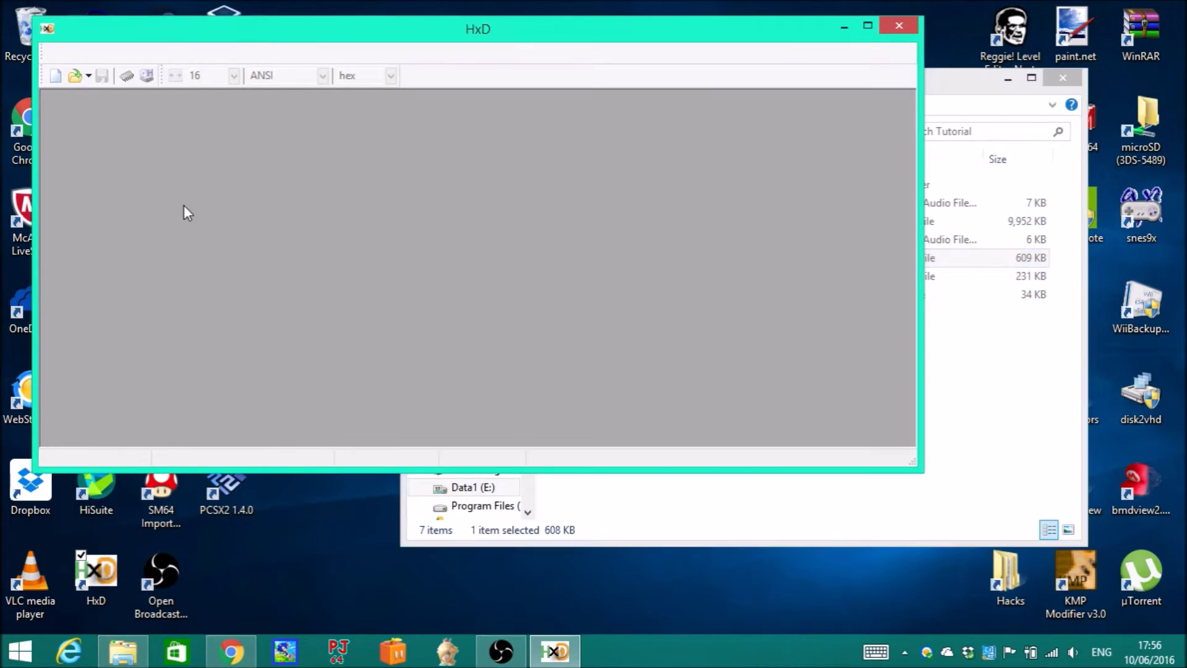
click(975, 433)
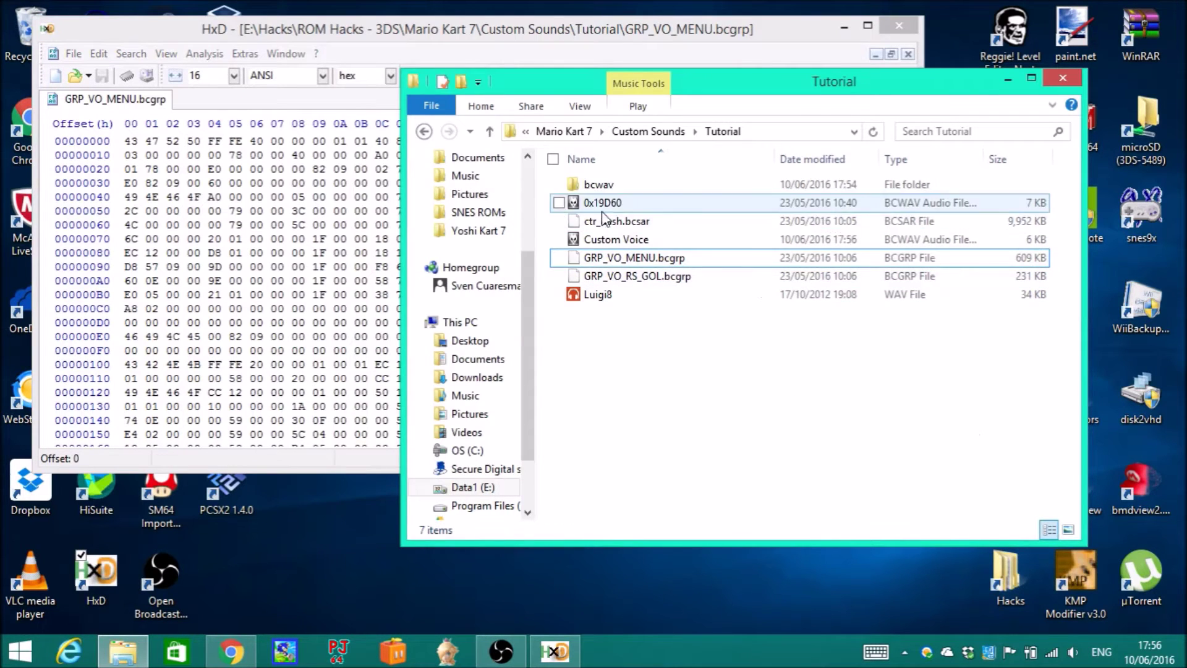
drag(603, 203, 321, 204)
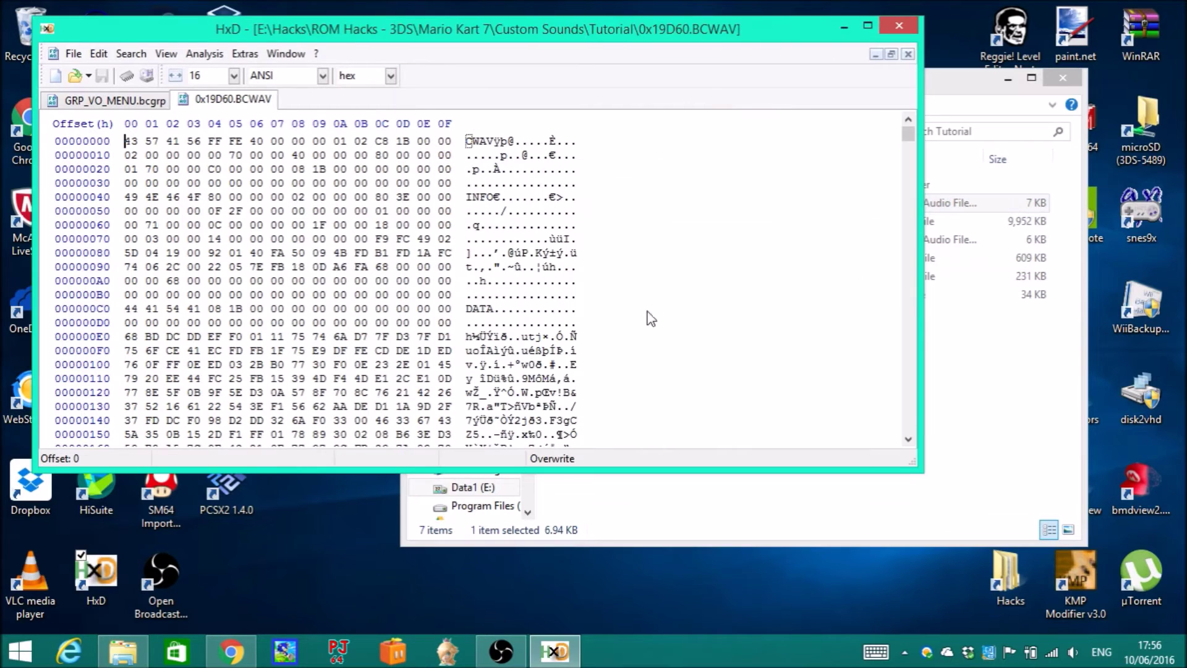
click(1010, 424)
drag(640, 240, 325, 185)
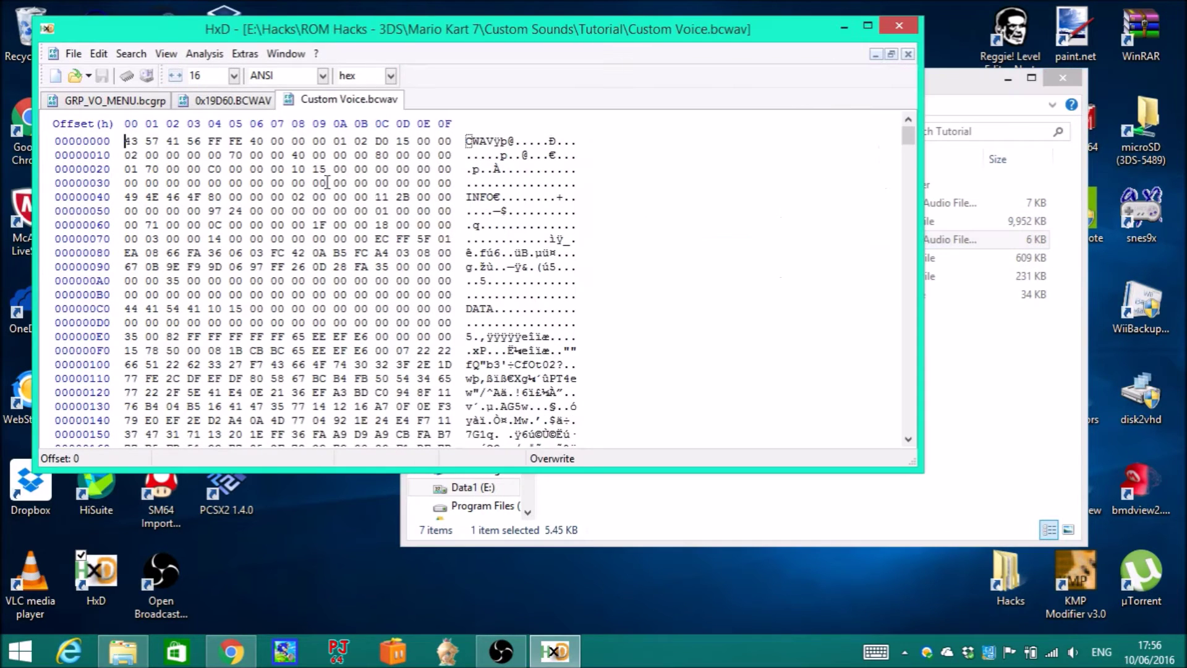
click(1008, 78)
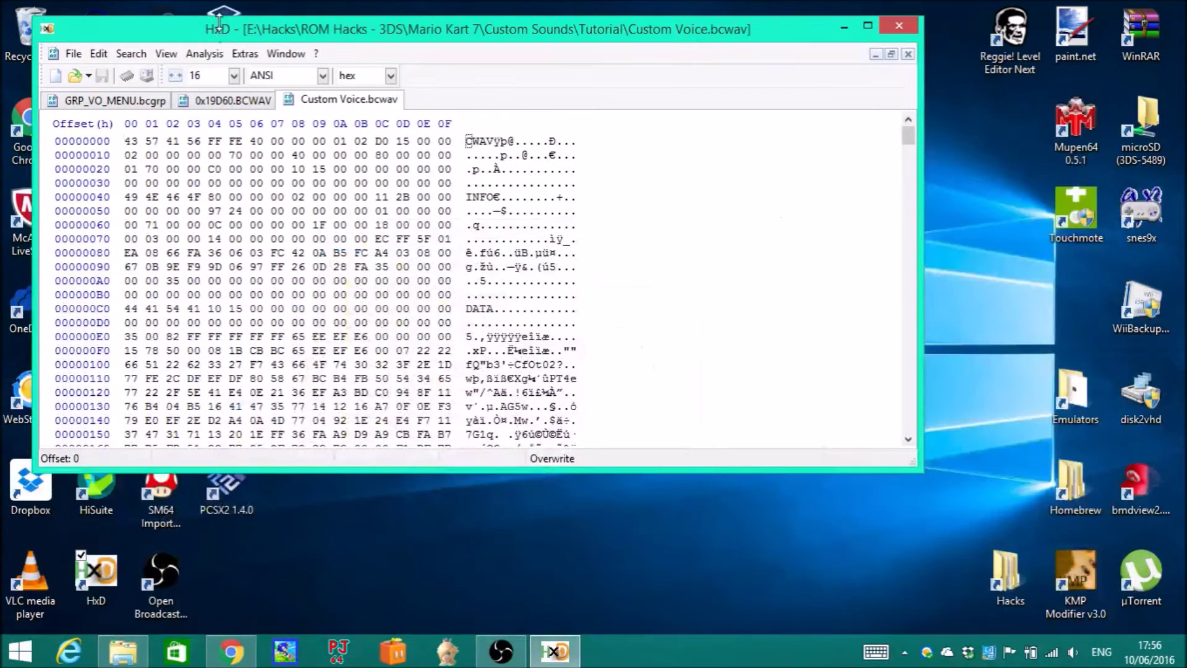
Jump to offset 19D60 in GRP_VO_MENU.bcgrp.
click(129, 103)
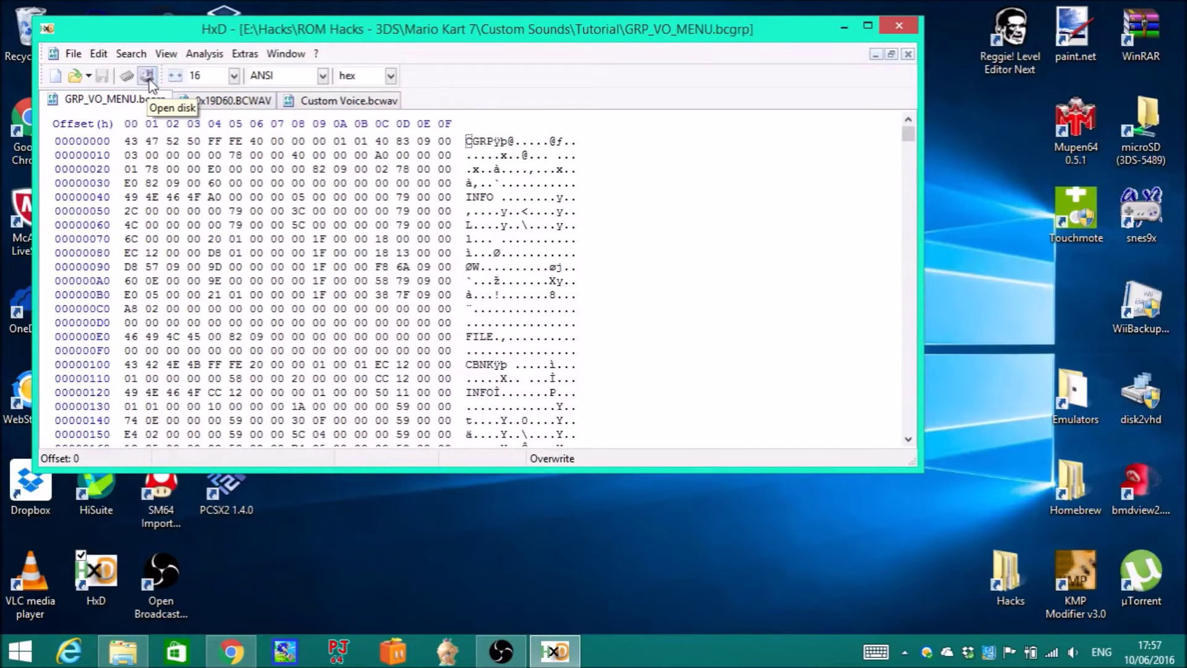
click(131, 54)
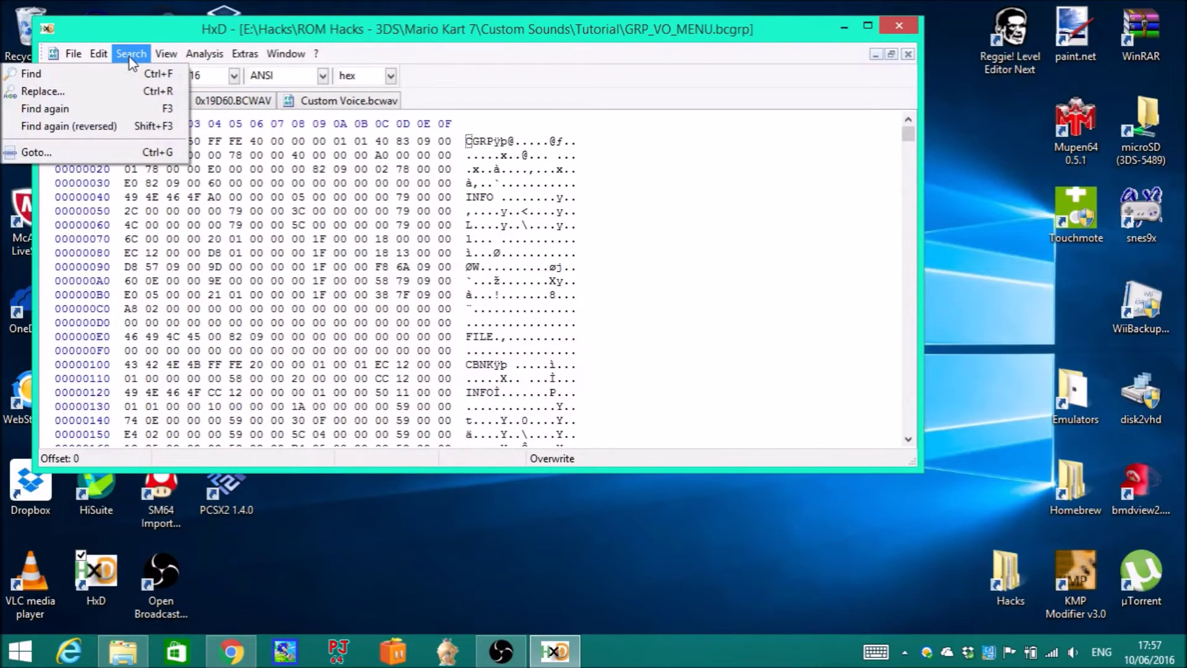
click(148, 154)
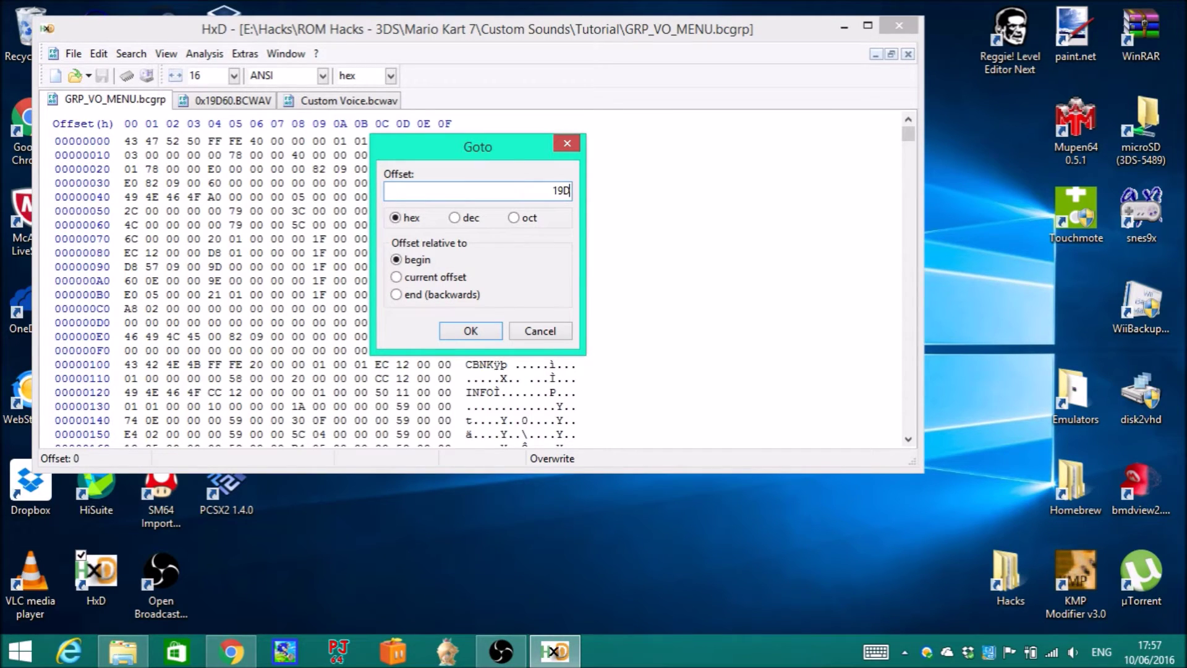
text(60)
key(Return)
Measure 0x19D60.BCWAV at 1BC8 bytes and select a 1BC8-byte block from 19D60 in the bcgrp.
scroll(465, 288, down, 3)
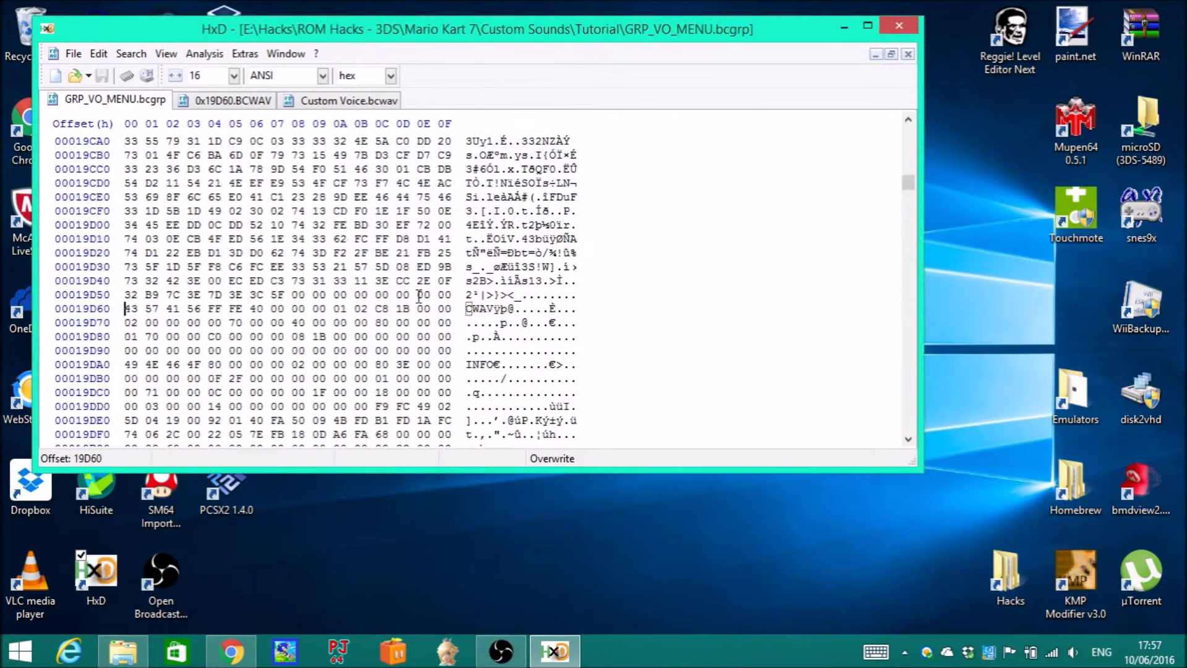
click(218, 107)
key(ctrl+a)
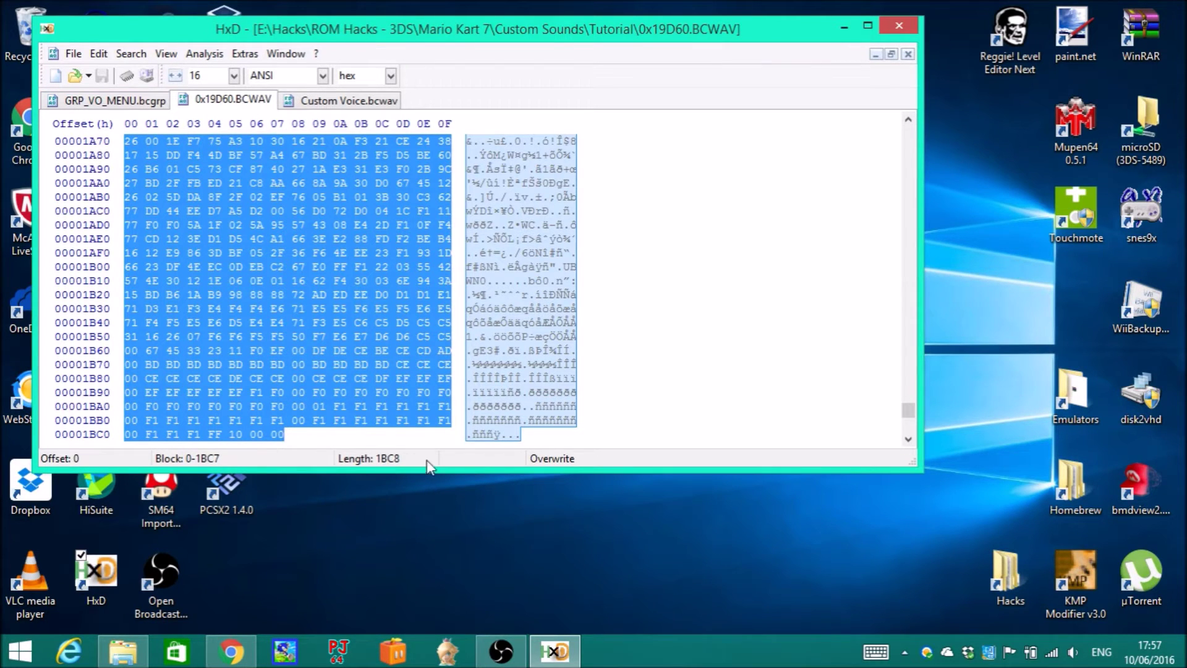
click(121, 114)
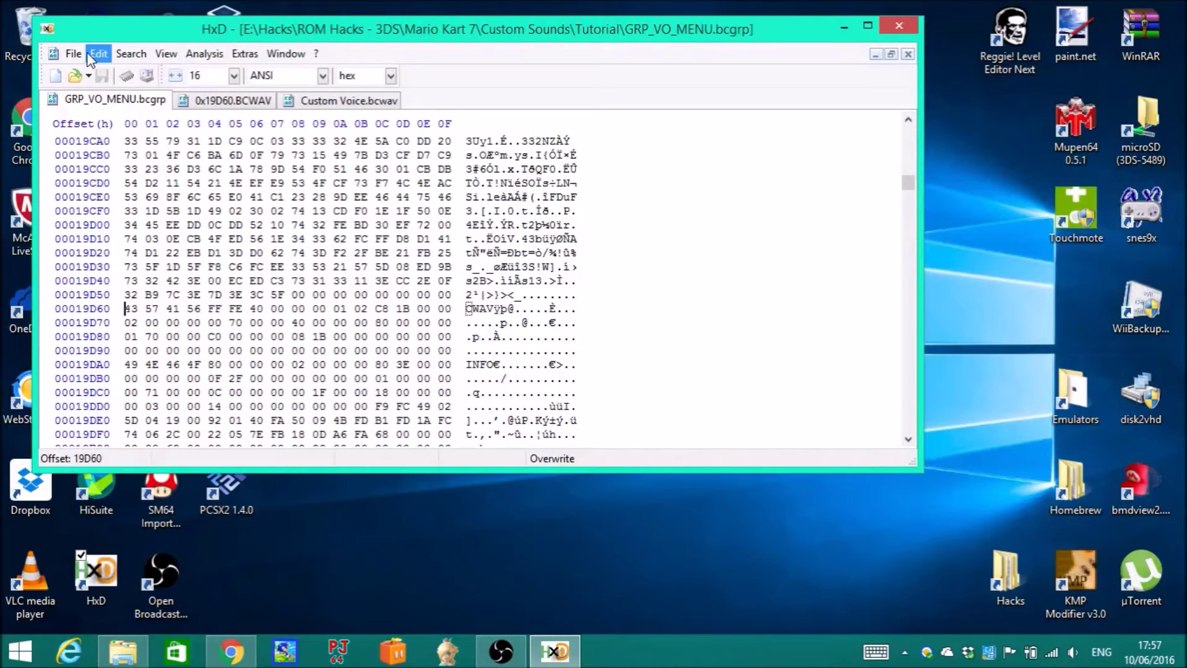
click(99, 54)
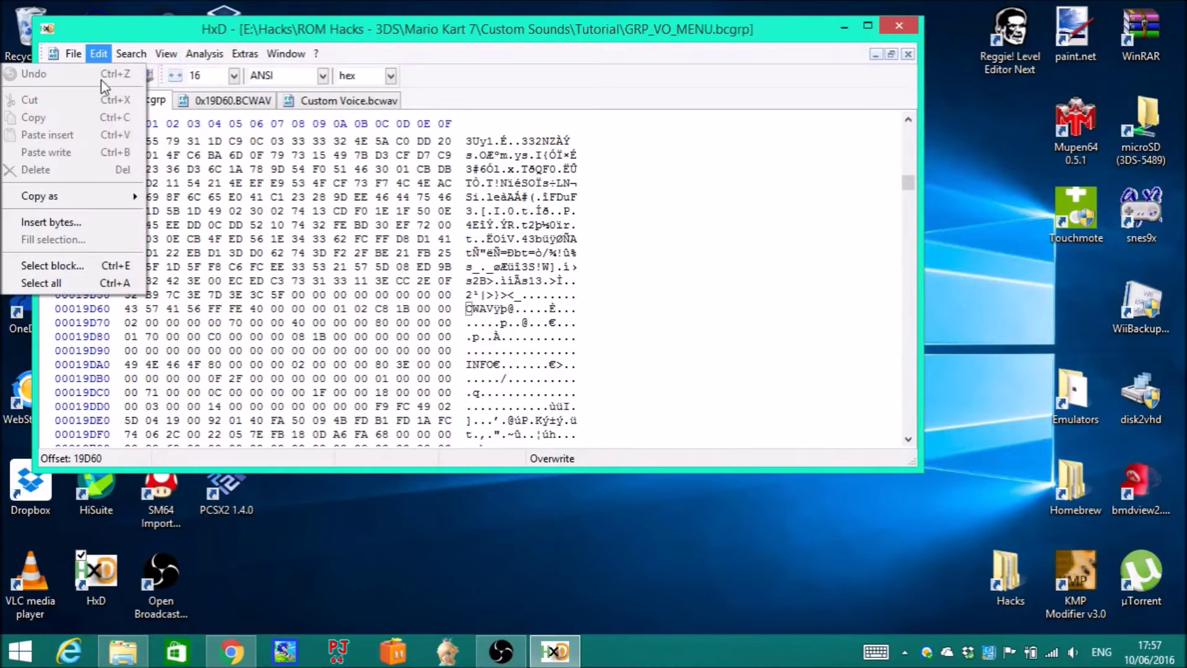
click(99, 264)
click(389, 257)
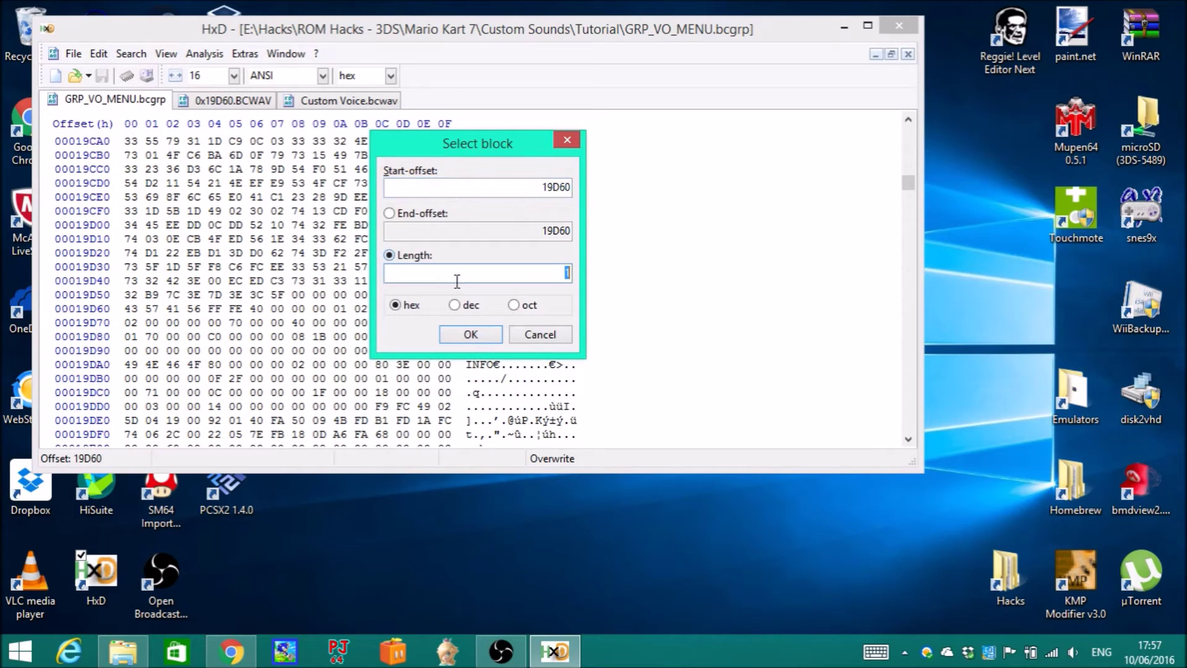
text(1BC8)
key(Return)
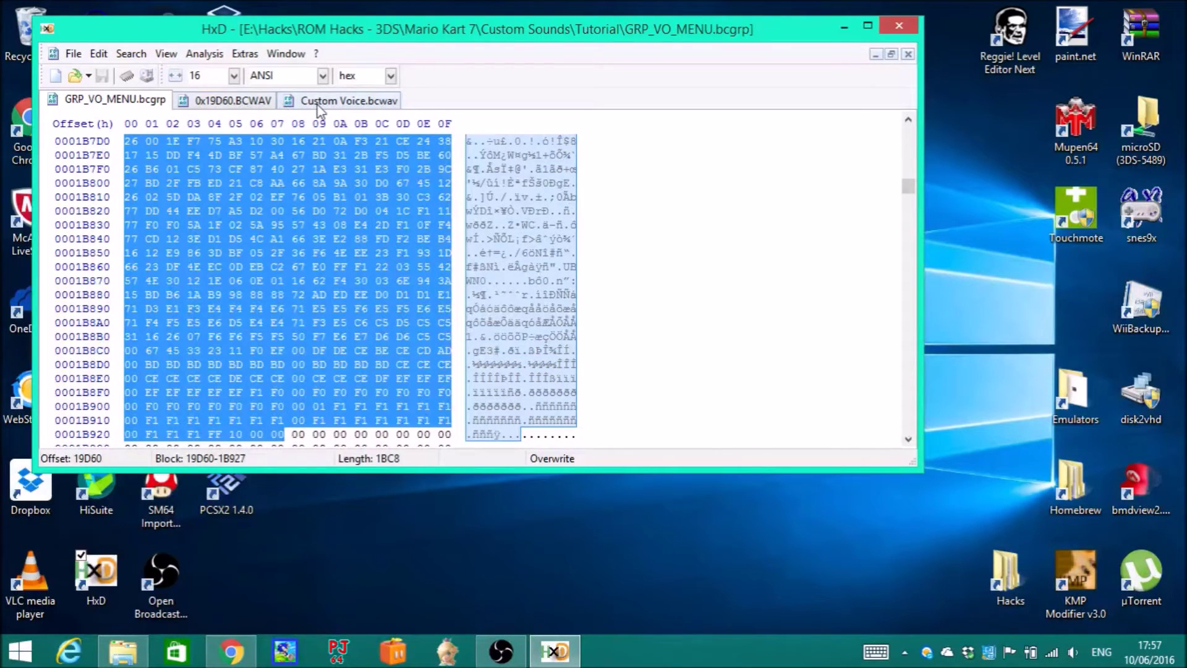
Read Custom Voice.bcwav's 15D0-byte length, then launch Calculator via system search.
click(318, 104)
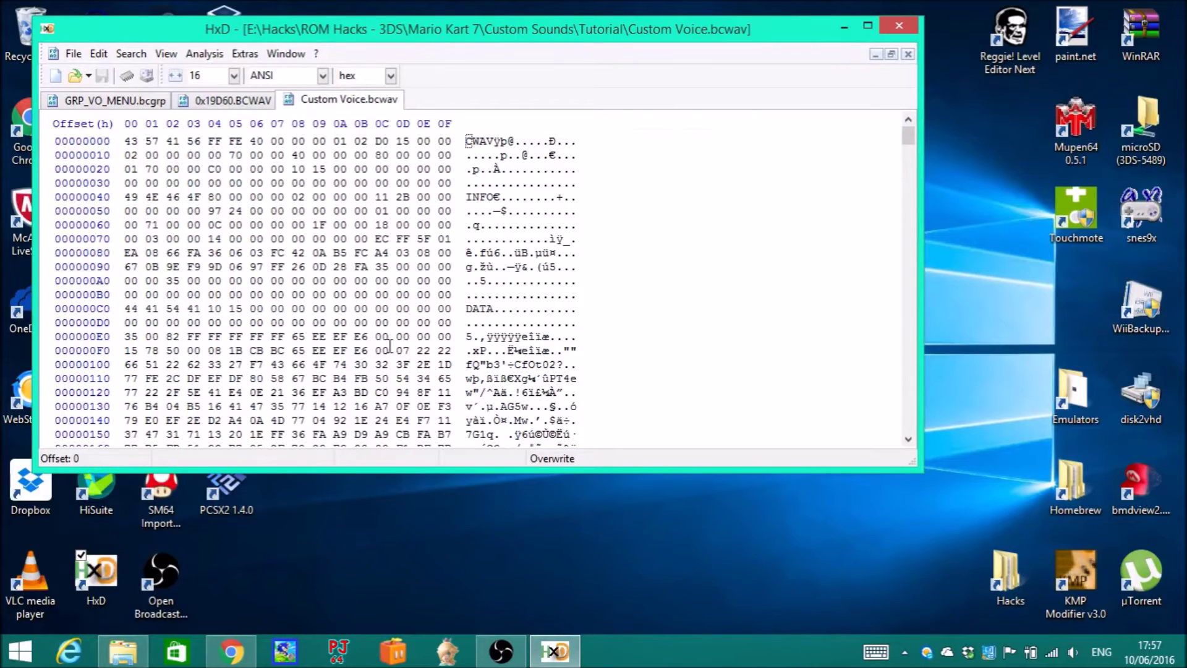
key(ctrl+a)
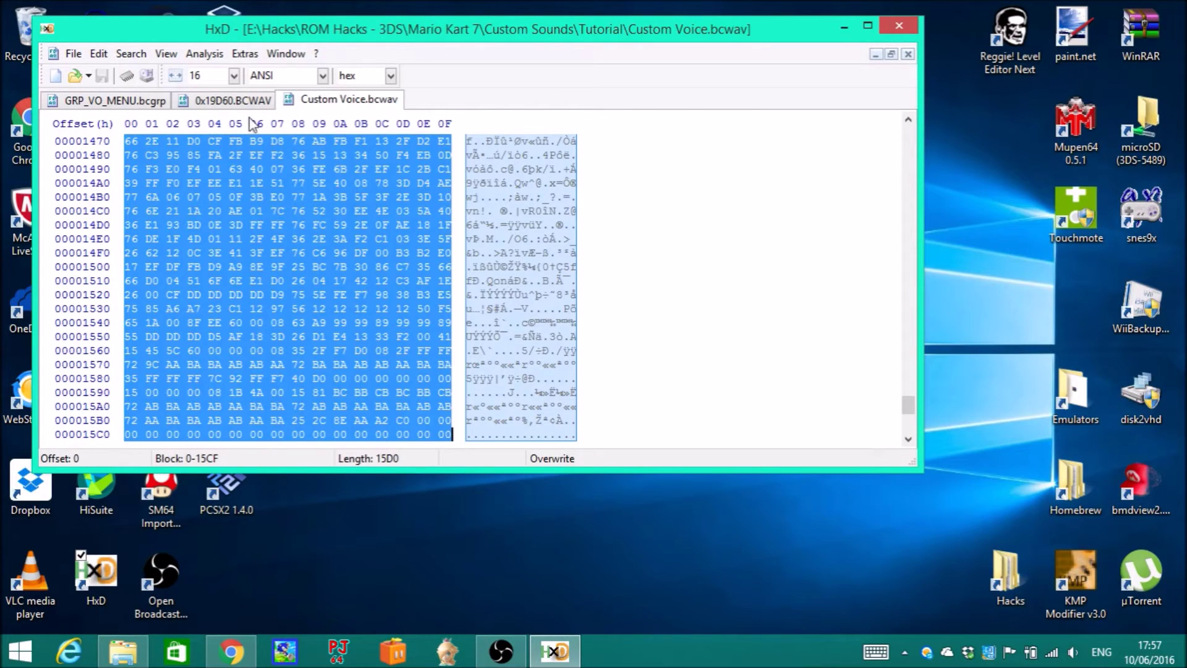
click(241, 99)
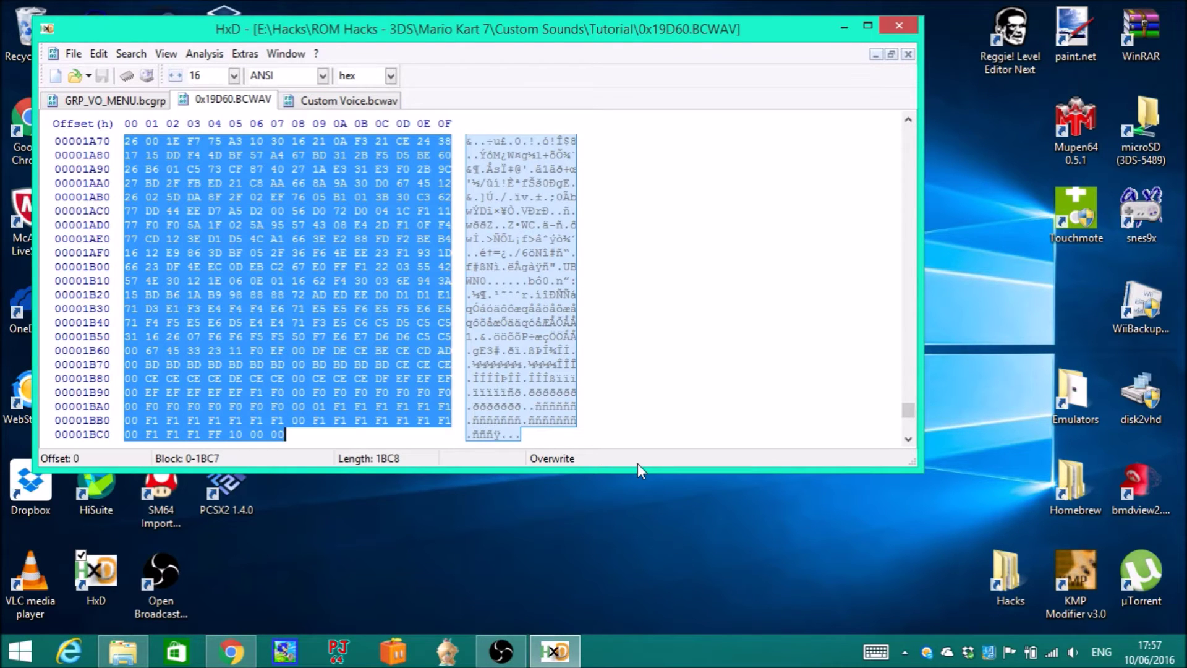
key(super+c)
click(1160, 173)
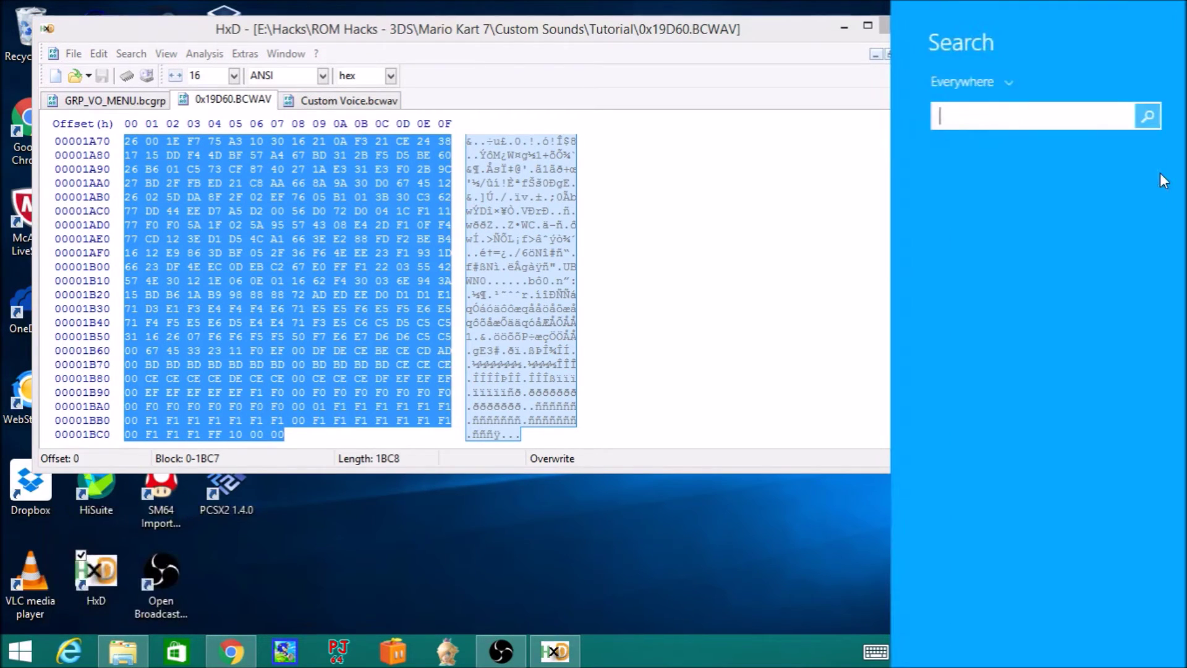
text(c)
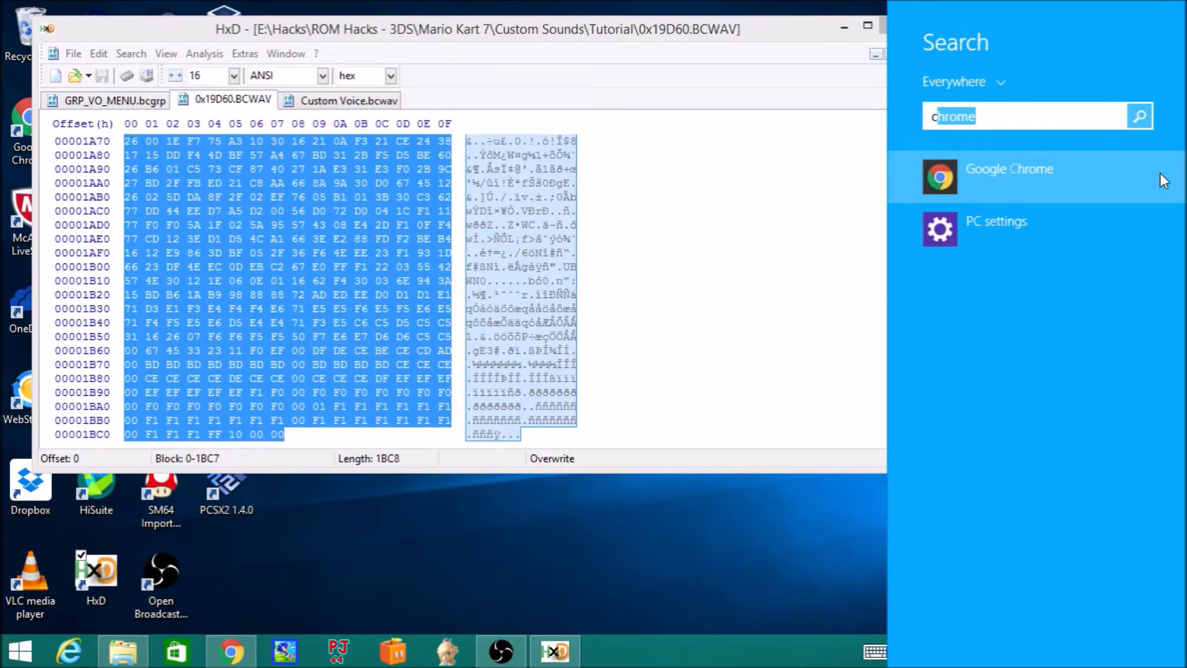
text(a)
key(Return)
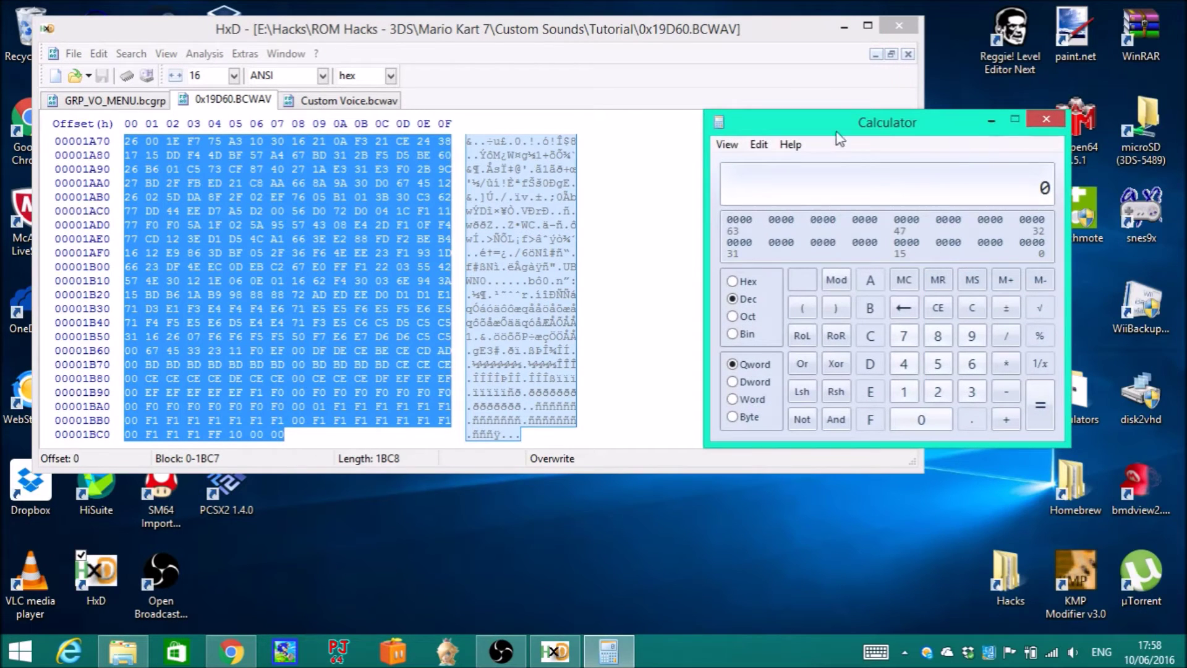
Switch Calculator to Programmer mode working in hexadecimal.
click(736, 142)
click(692, 159)
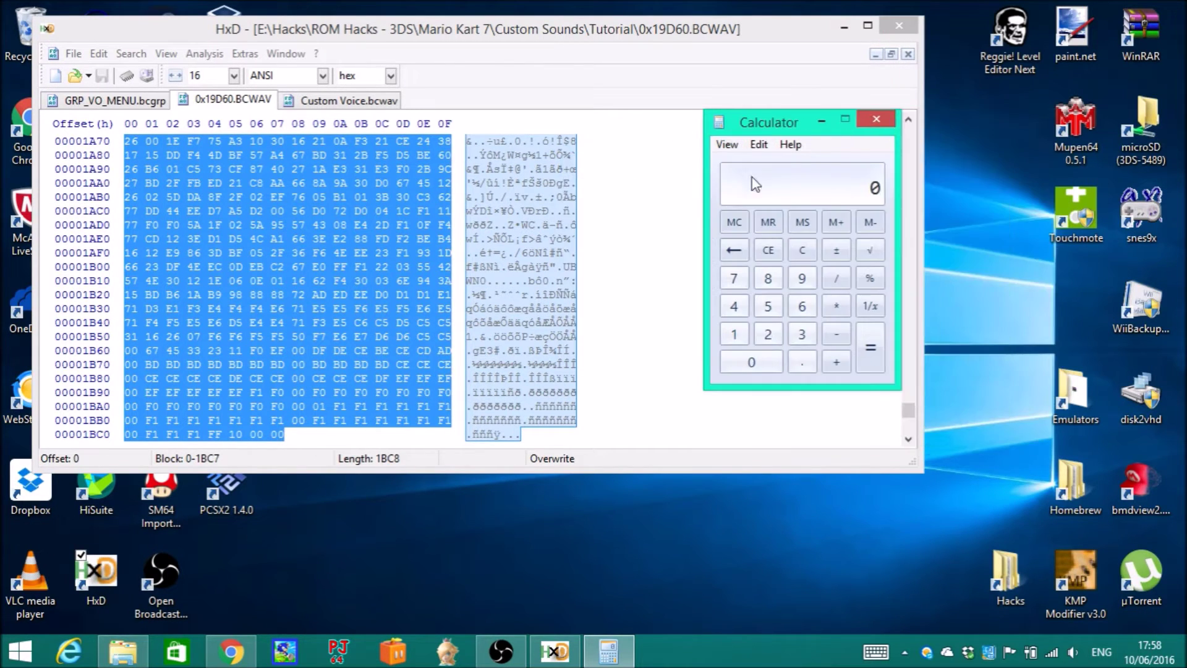
click(729, 146)
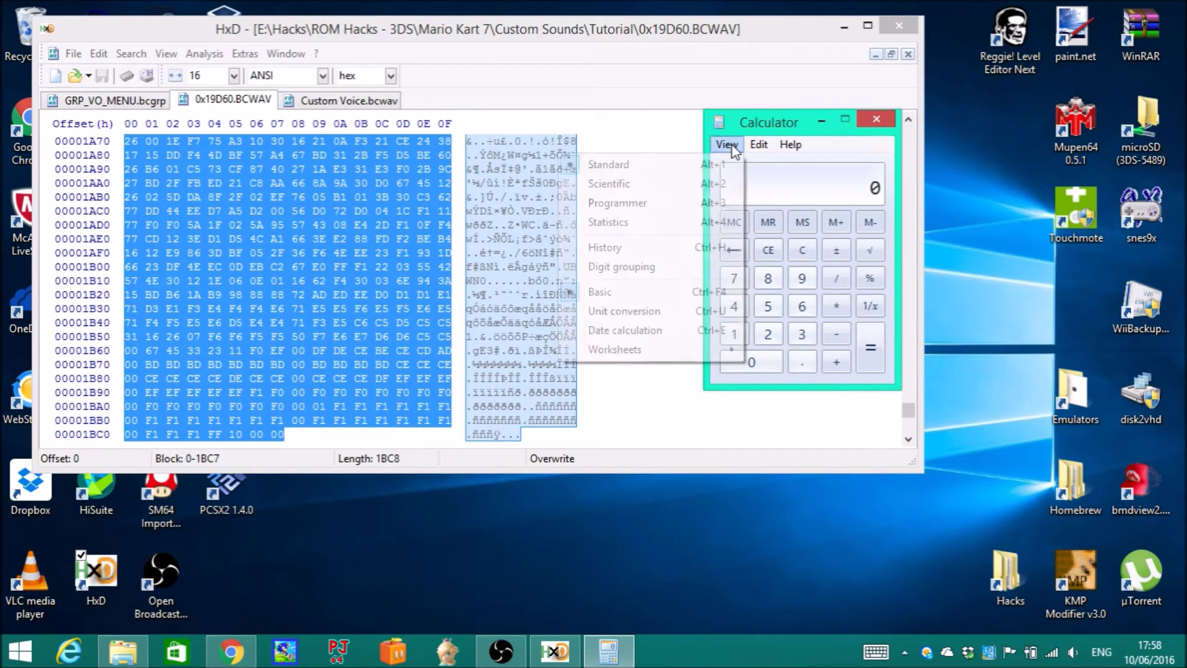
click(719, 206)
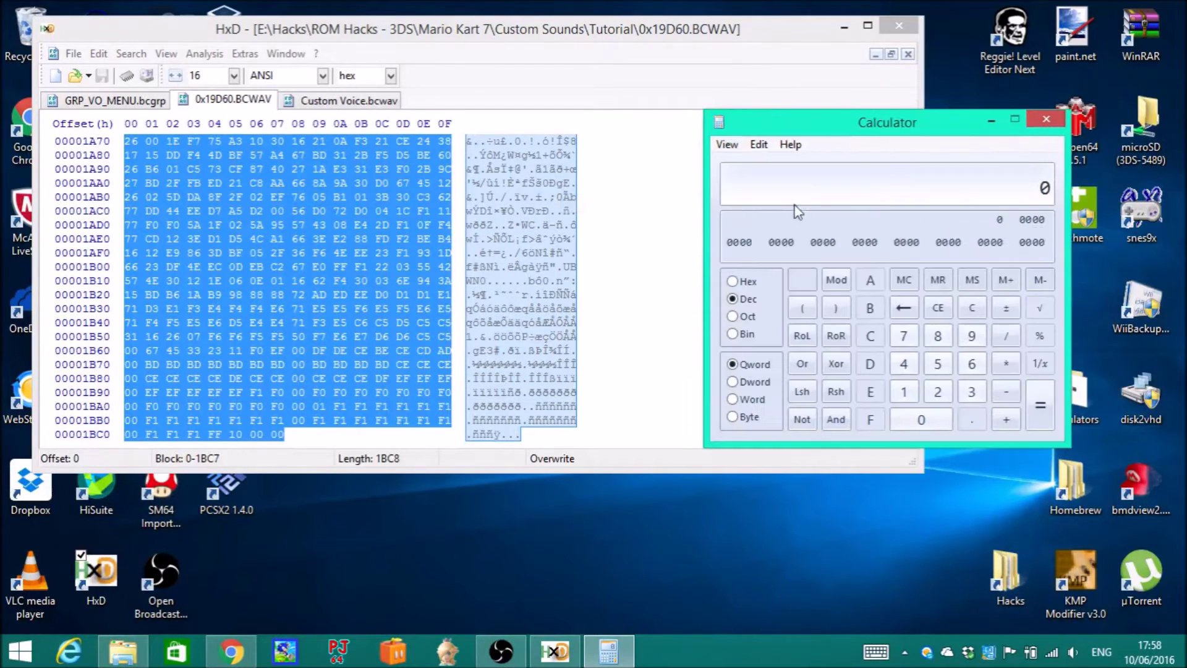
click(732, 281)
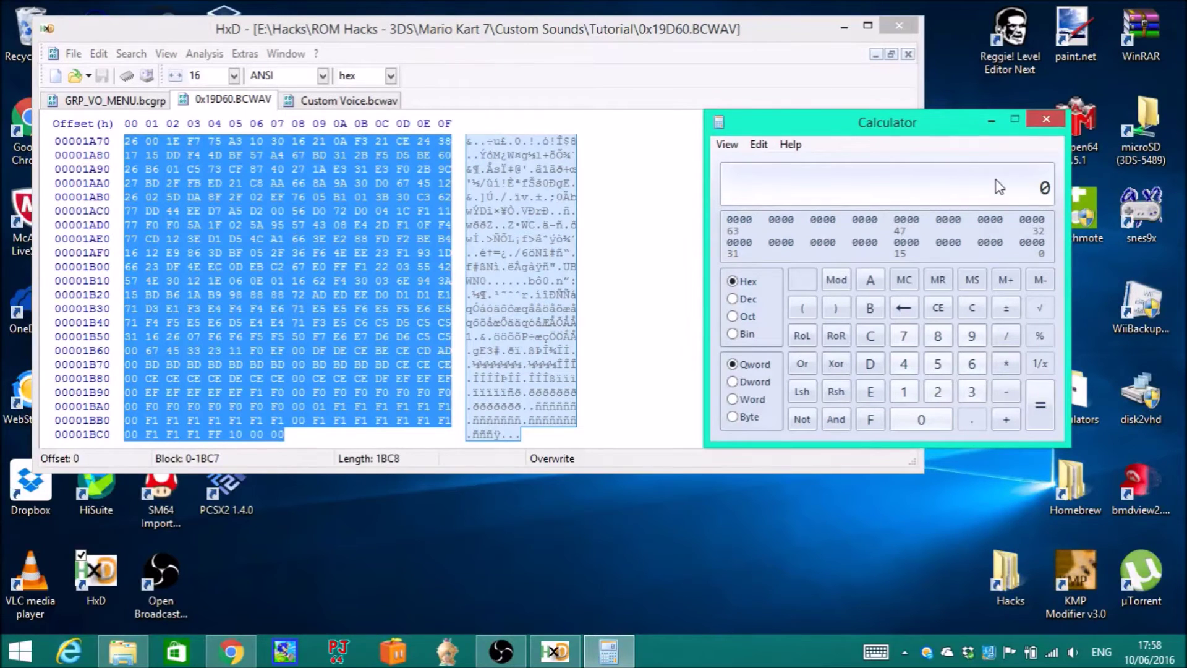
Subtract the custom voice's 15D0 bytes from the original 1BC8 bytes, giving 5F8.
text(1BC8)
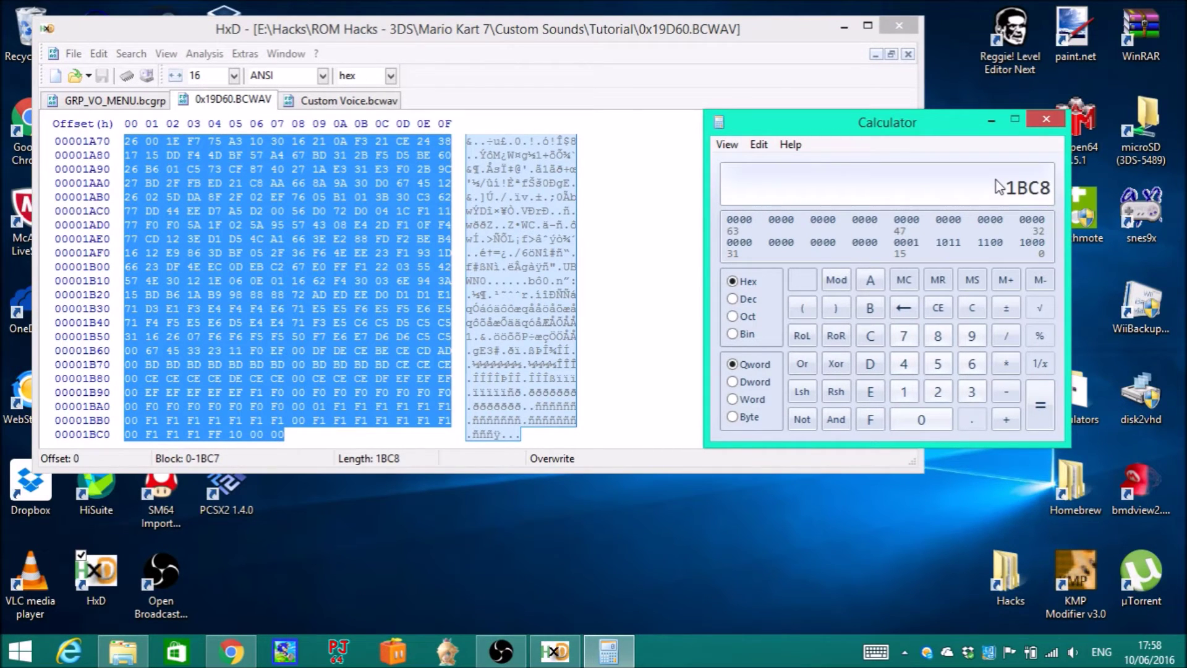
click(347, 107)
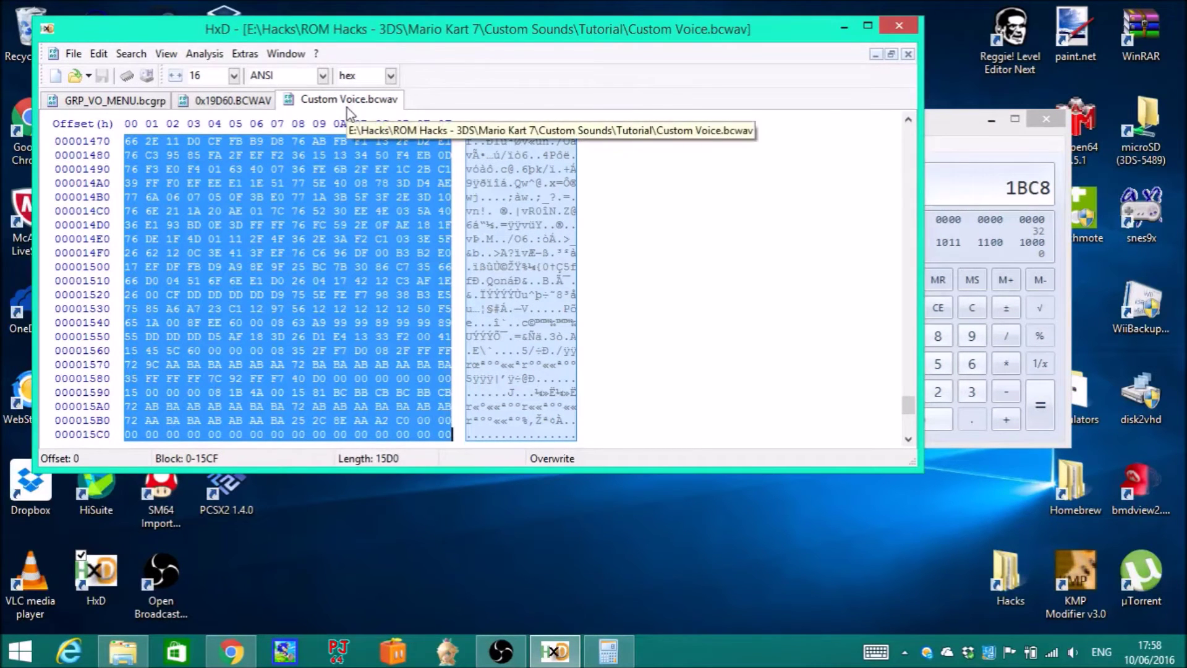
click(1017, 193)
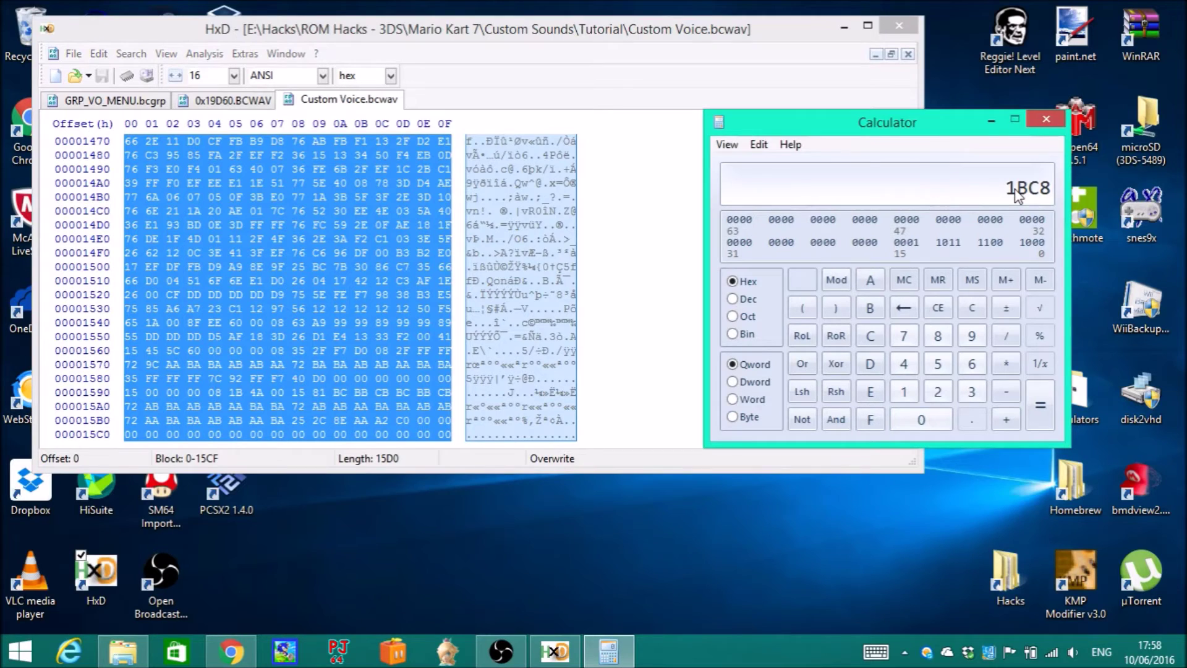
text(15D0)
key(Escape)
text(5F8)
click(449, 435)
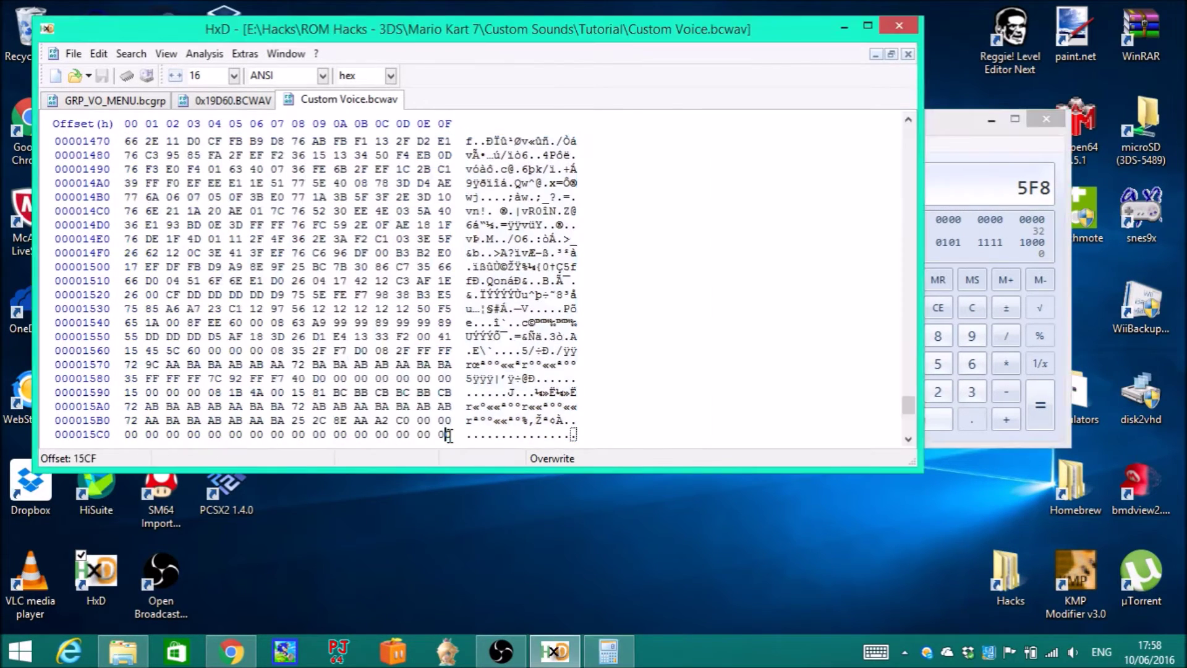
key(ctrl+End)
Pad the end of Custom Voice.bcwav with 5F8 zero bytes.
click(106, 55)
click(109, 225)
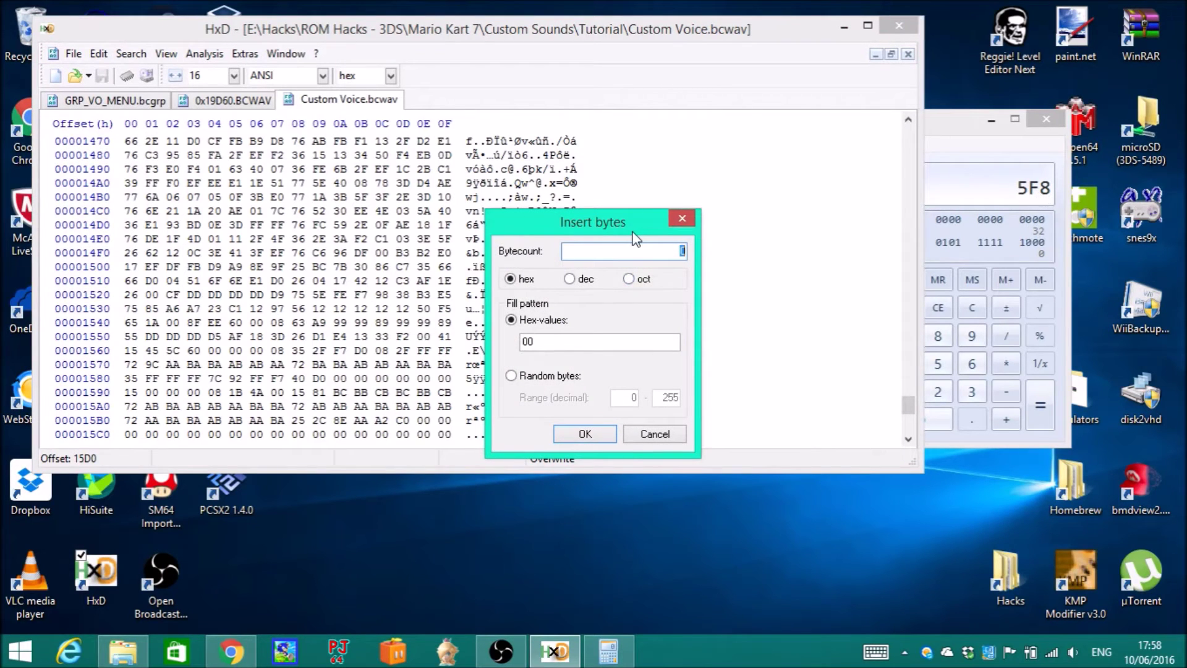
text(5F8)
click(585, 434)
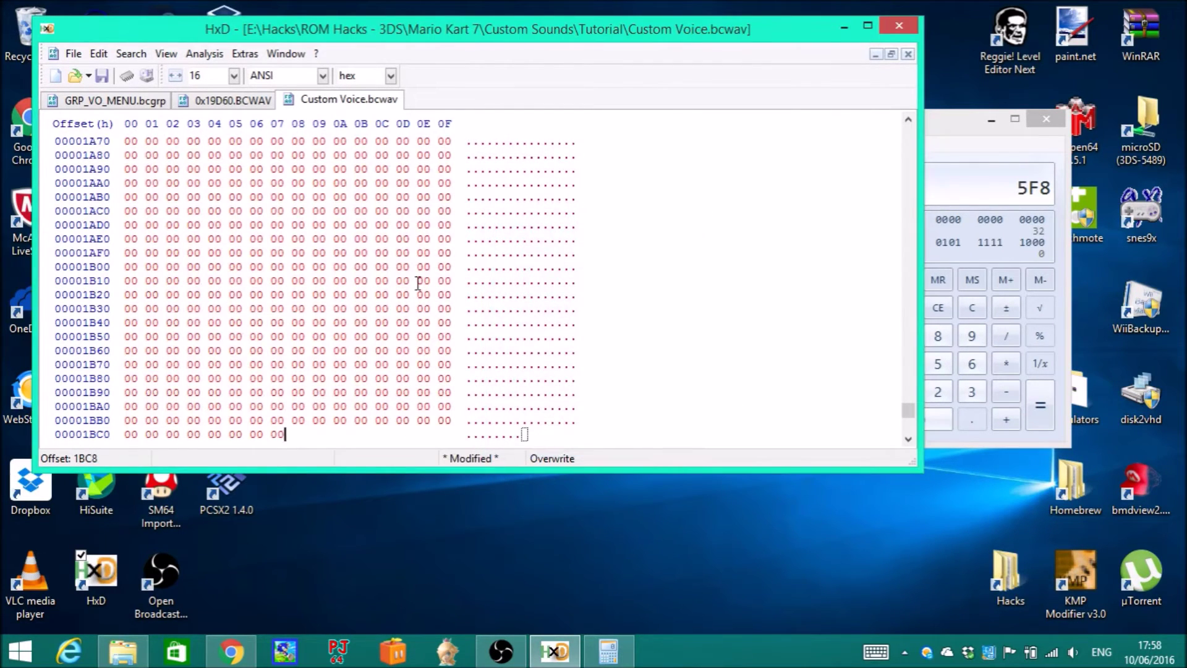
scroll(418, 284, up, 20)
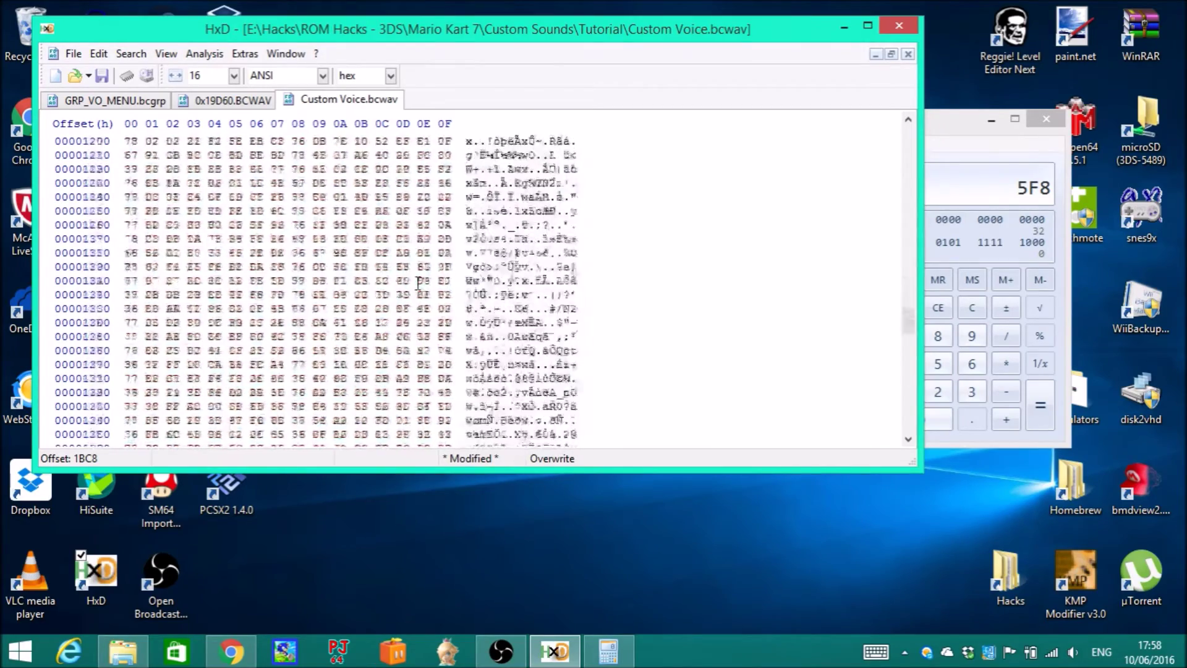
scroll(418, 283, down, 20)
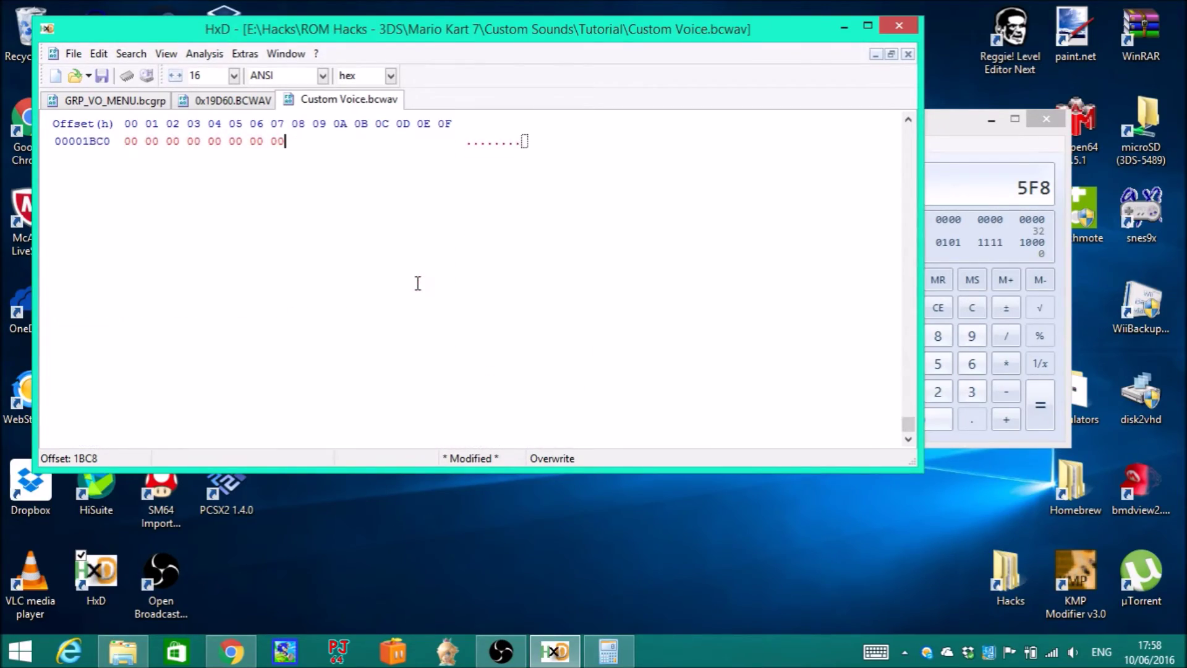
scroll(418, 283, up, 7)
Paste the padded voice over the original block in GRP_VO_MENU.bcgrp, save, and close HxD unsaved.
key(ctrl+a)
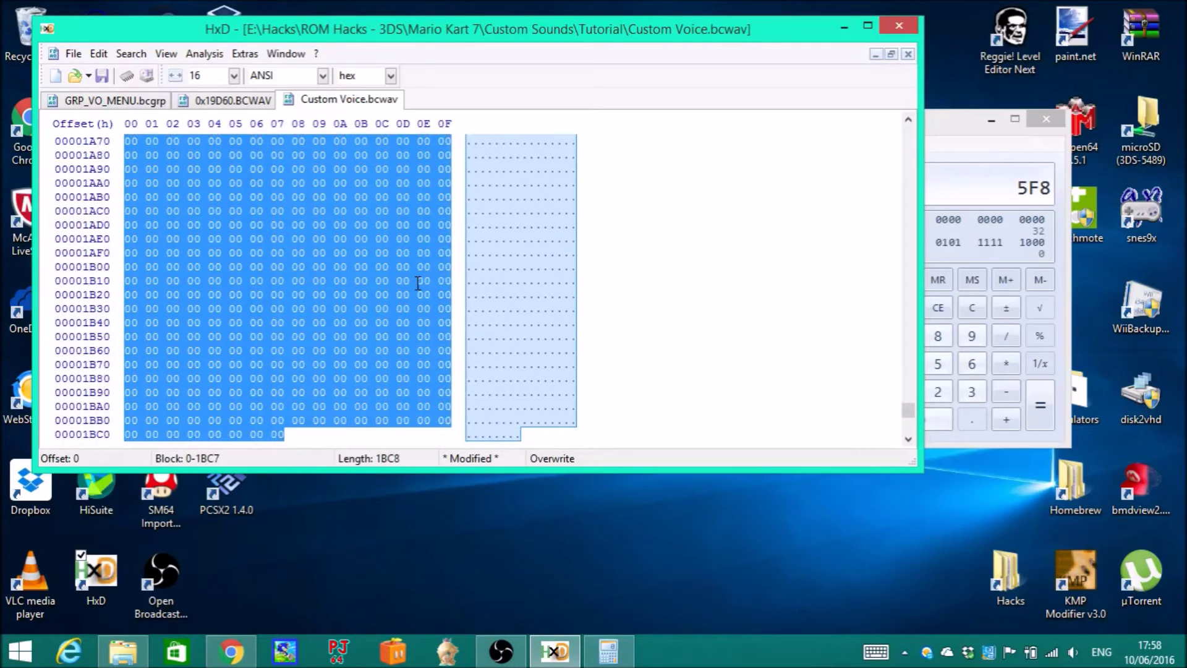
click(99, 102)
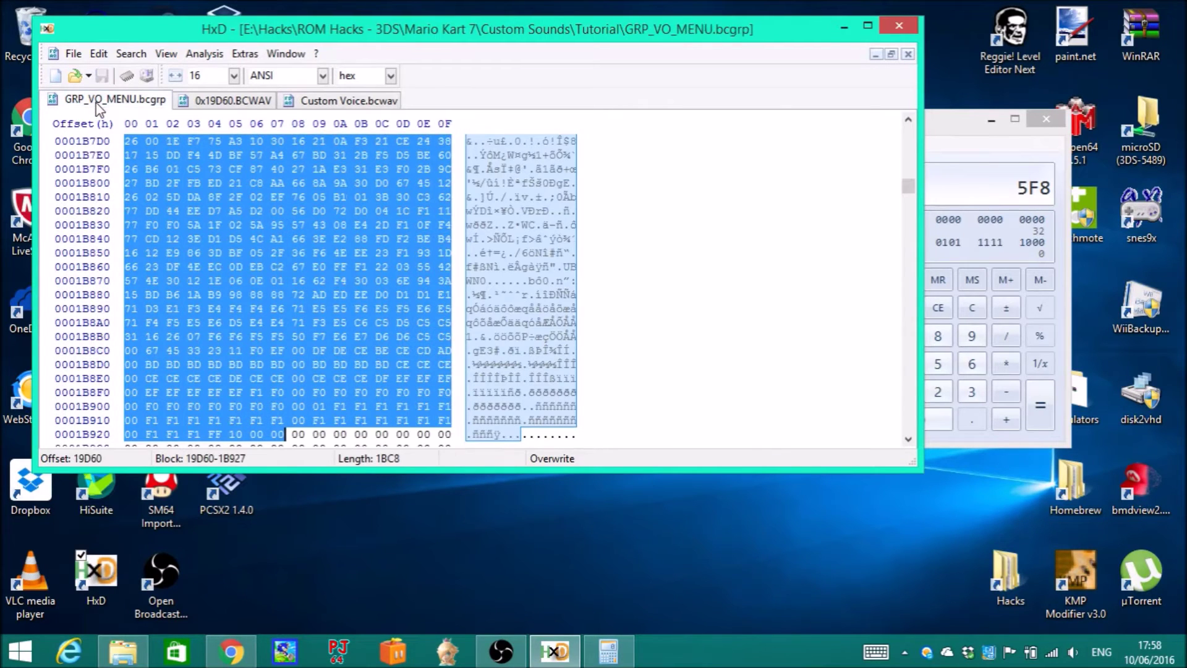
key(ctrl+v)
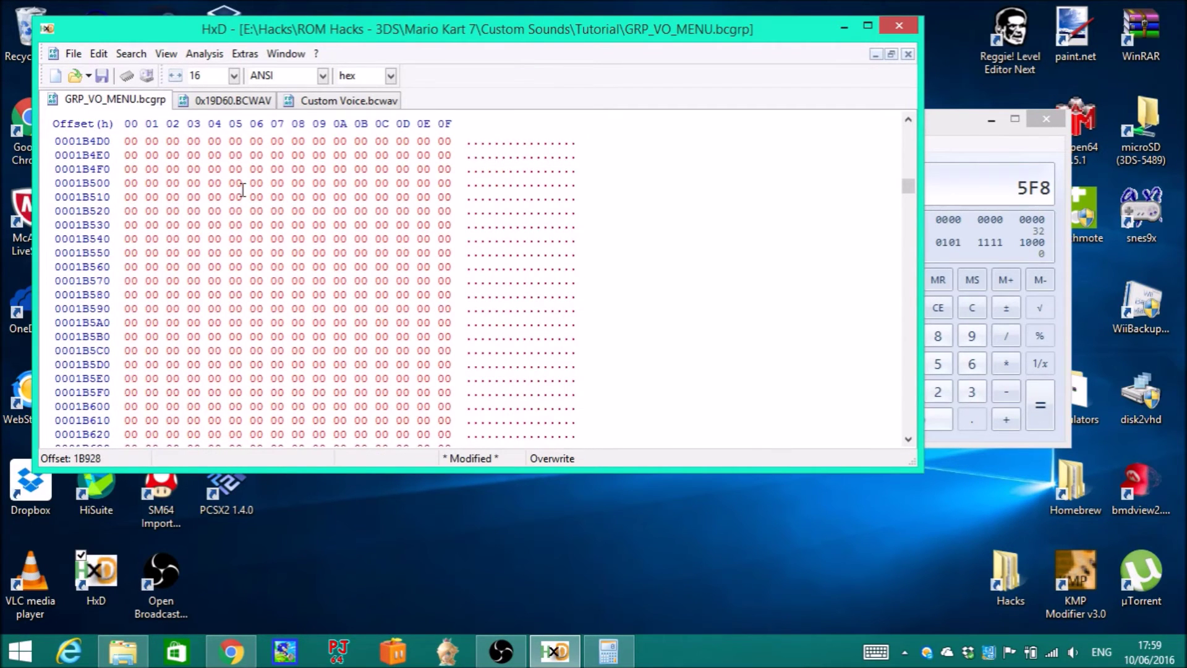
scroll(207, 230, up, 20)
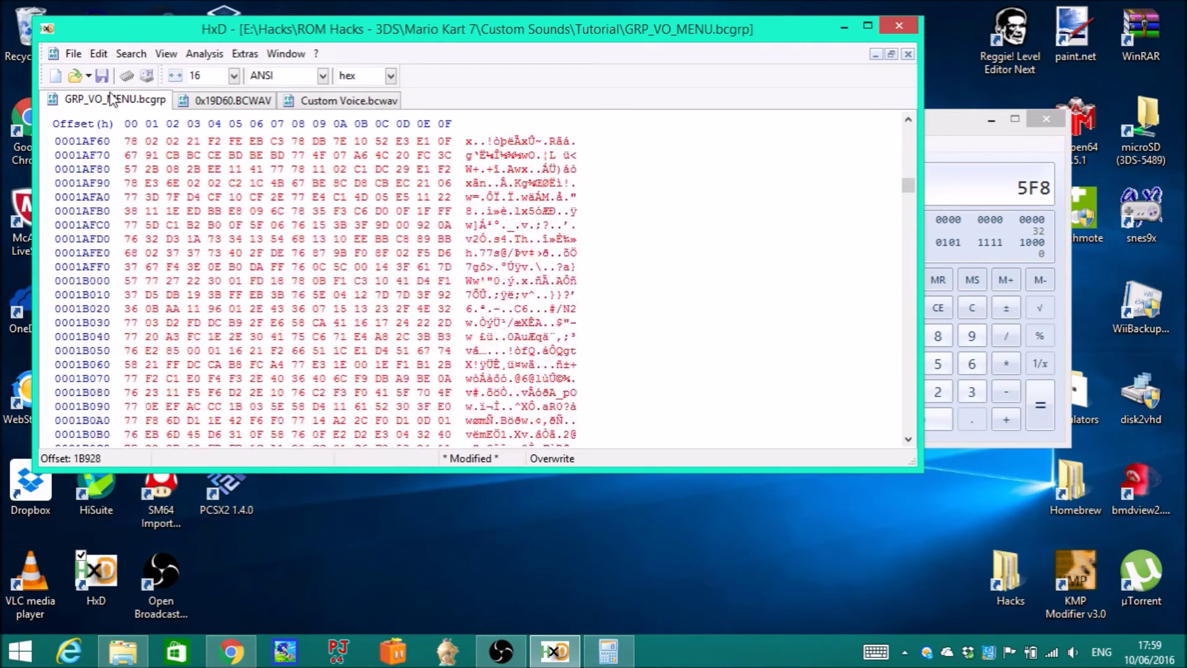
click(102, 75)
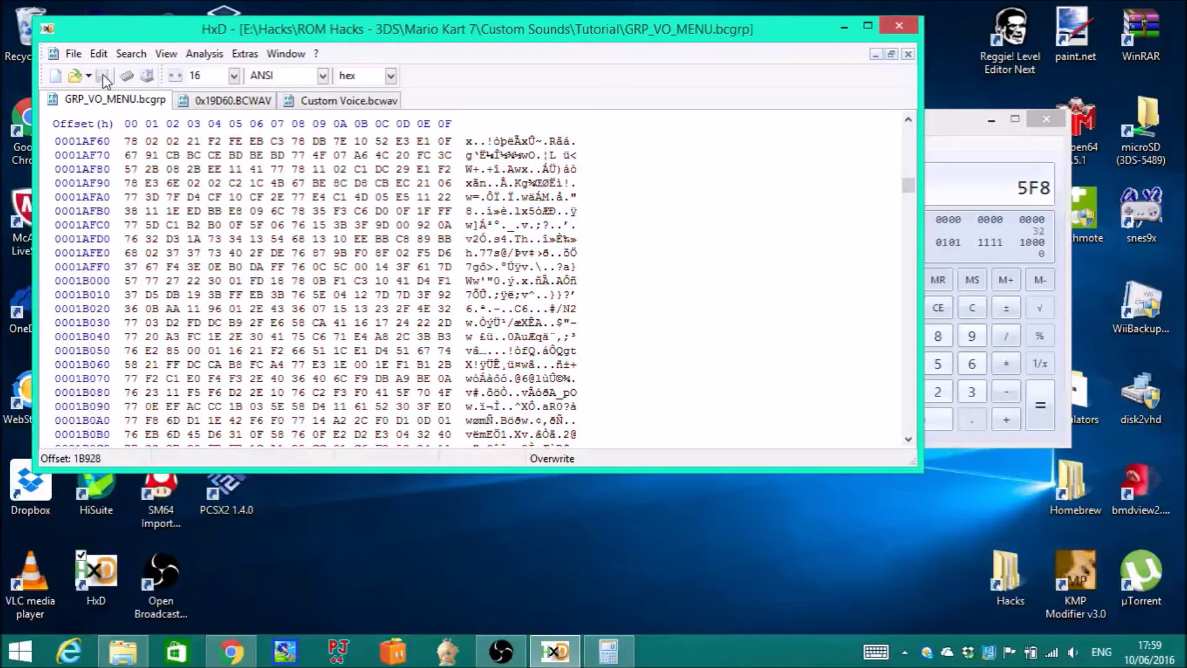
click(912, 32)
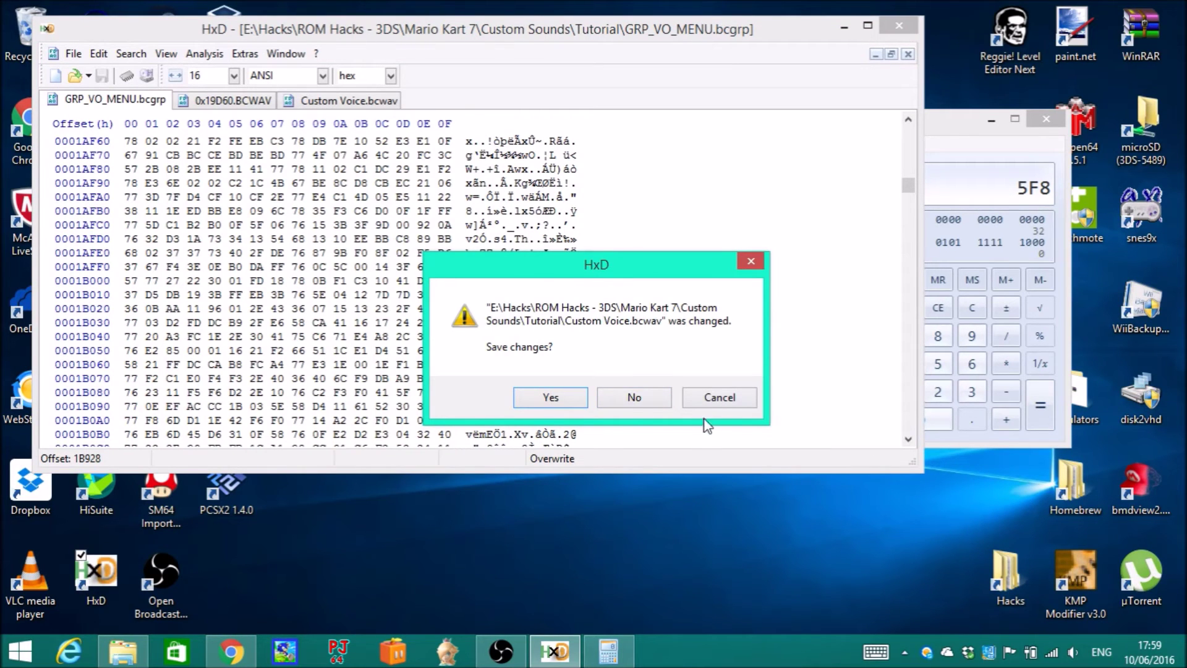
click(635, 398)
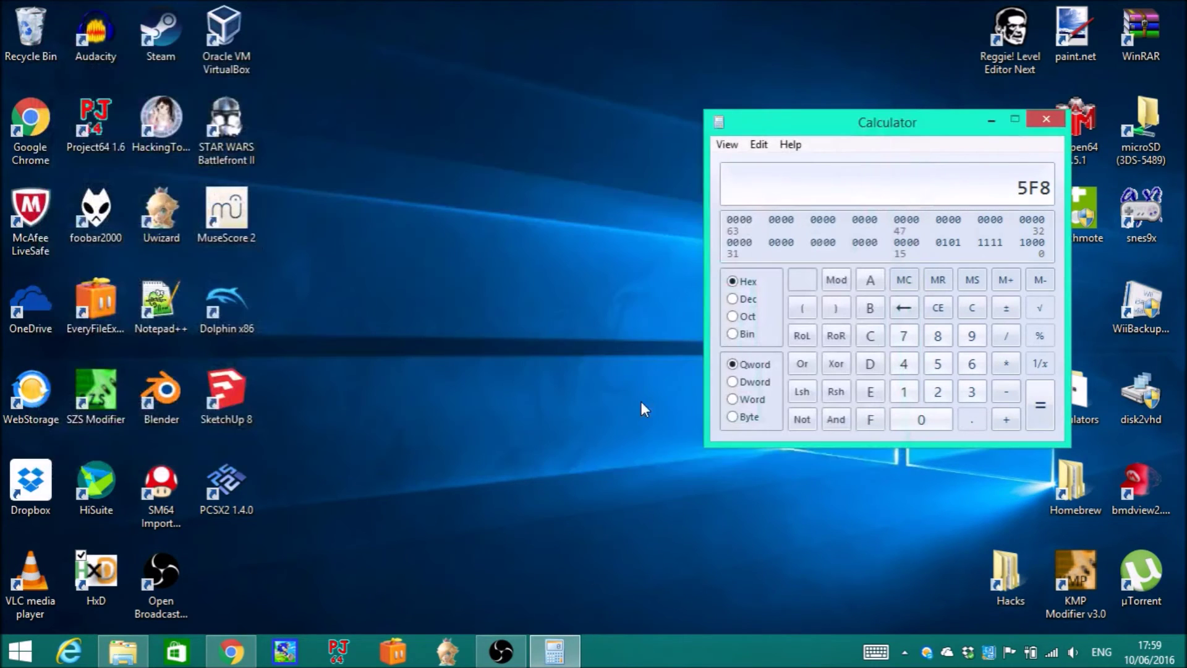
Close Calculator and select the edited GRP_VO_MENU.bcgrp in the Tutorial folder.
click(1045, 124)
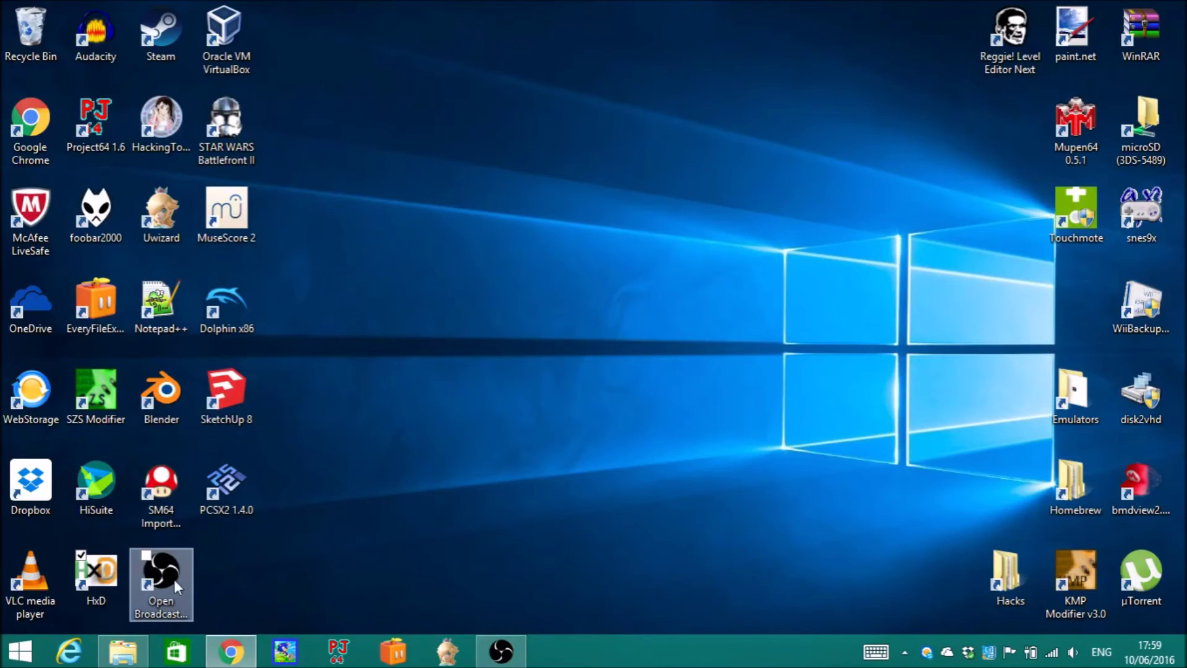
click(123, 650)
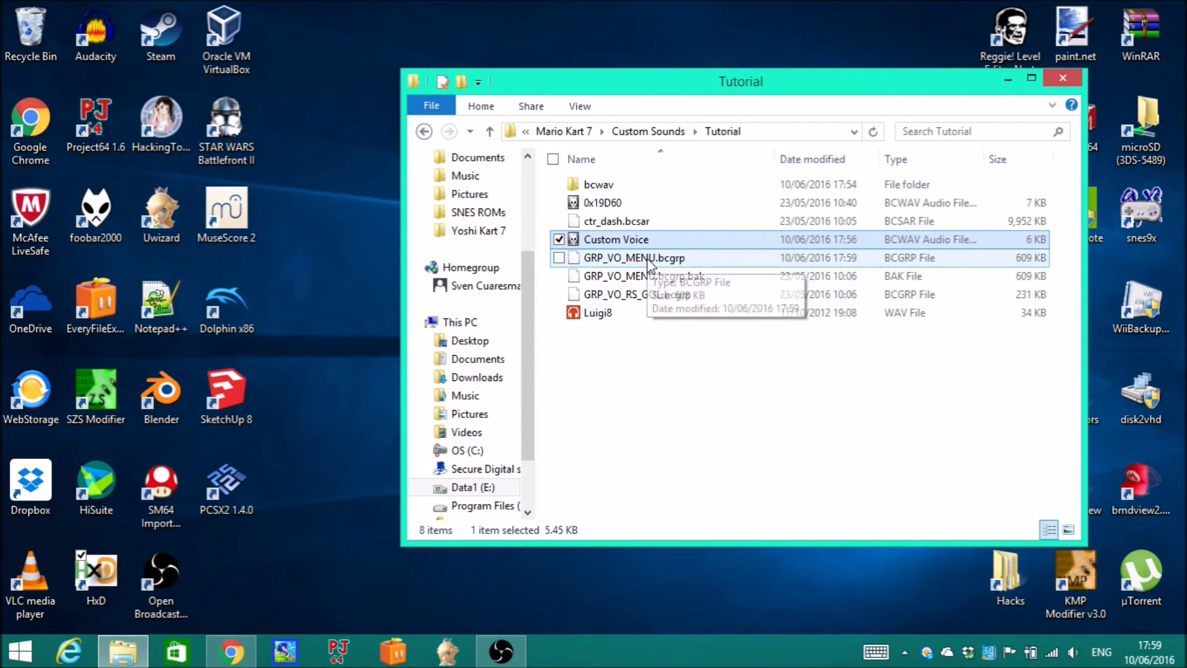
click(647, 260)
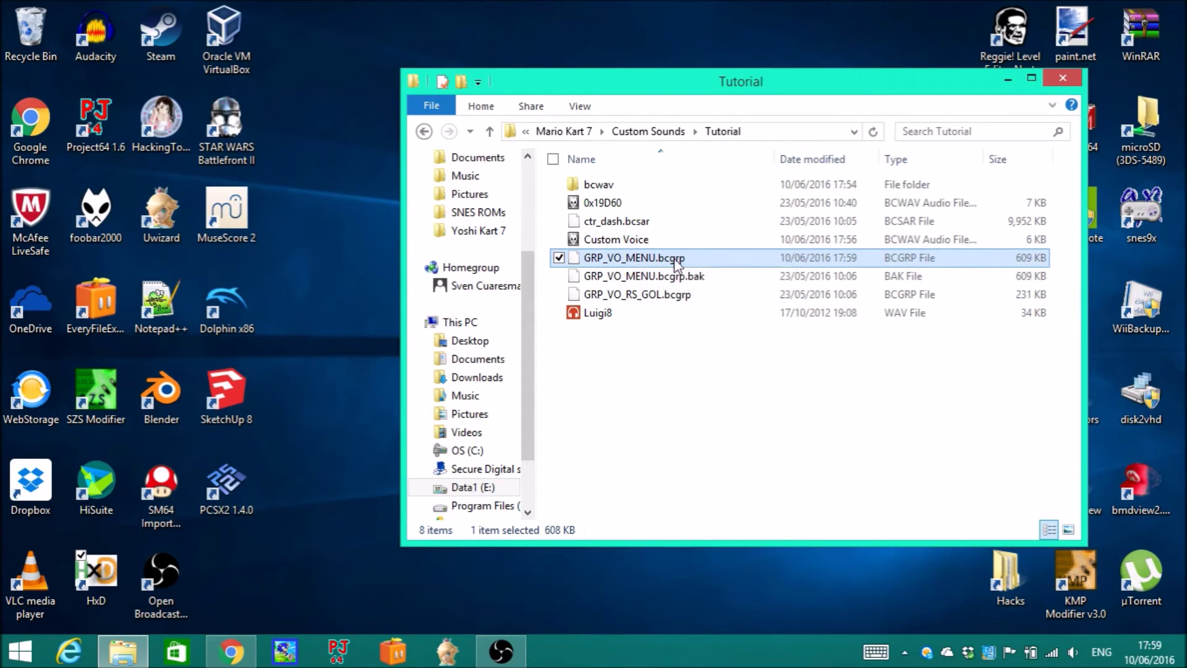
Paste GRP_VO_MENU.bcgrp into ExtractedRomFS\Sound\extData, replacing the old copy.
click(424, 132)
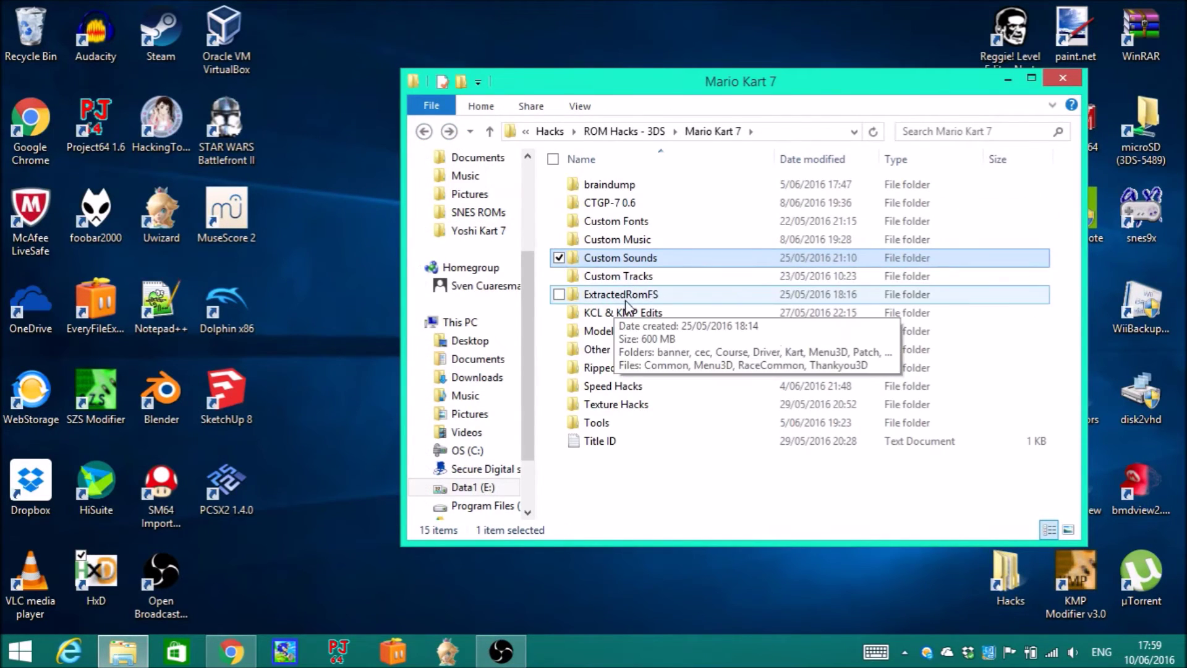
double_click(661, 290)
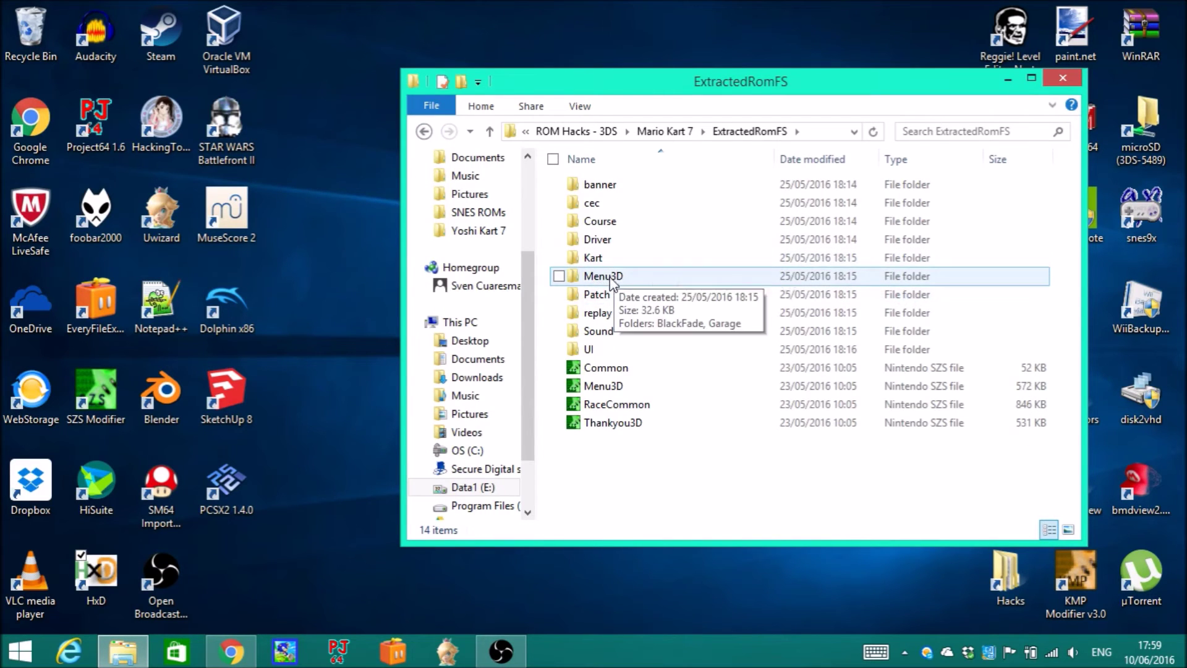
double_click(609, 332)
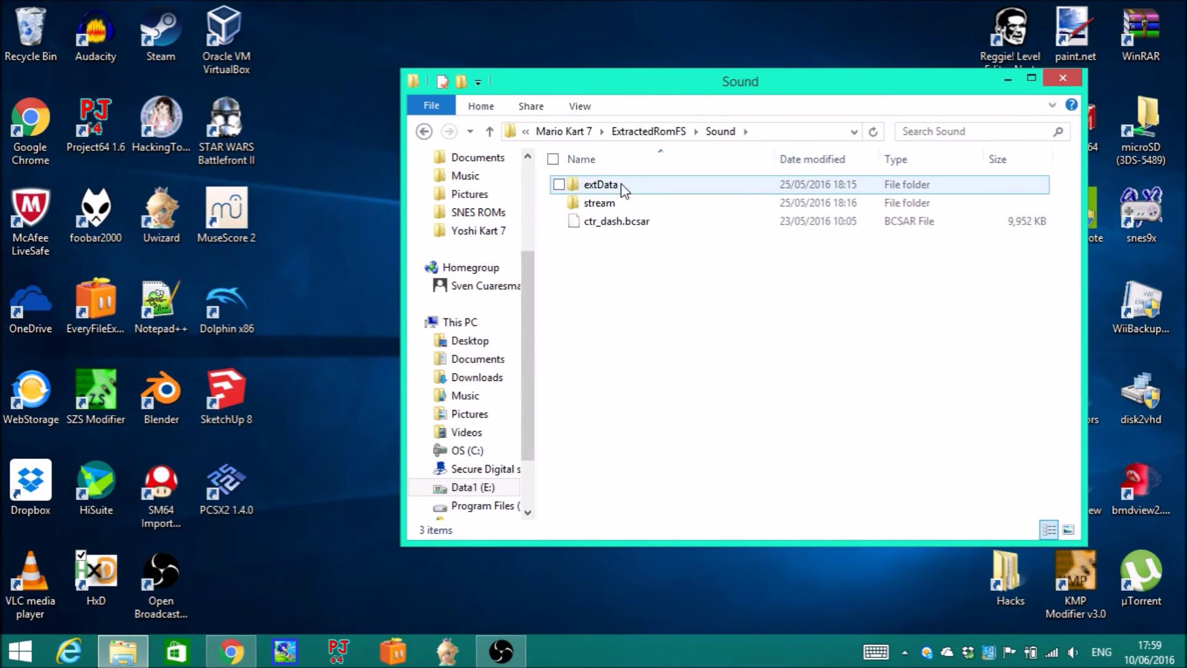
double_click(622, 185)
key(ctrl+v)
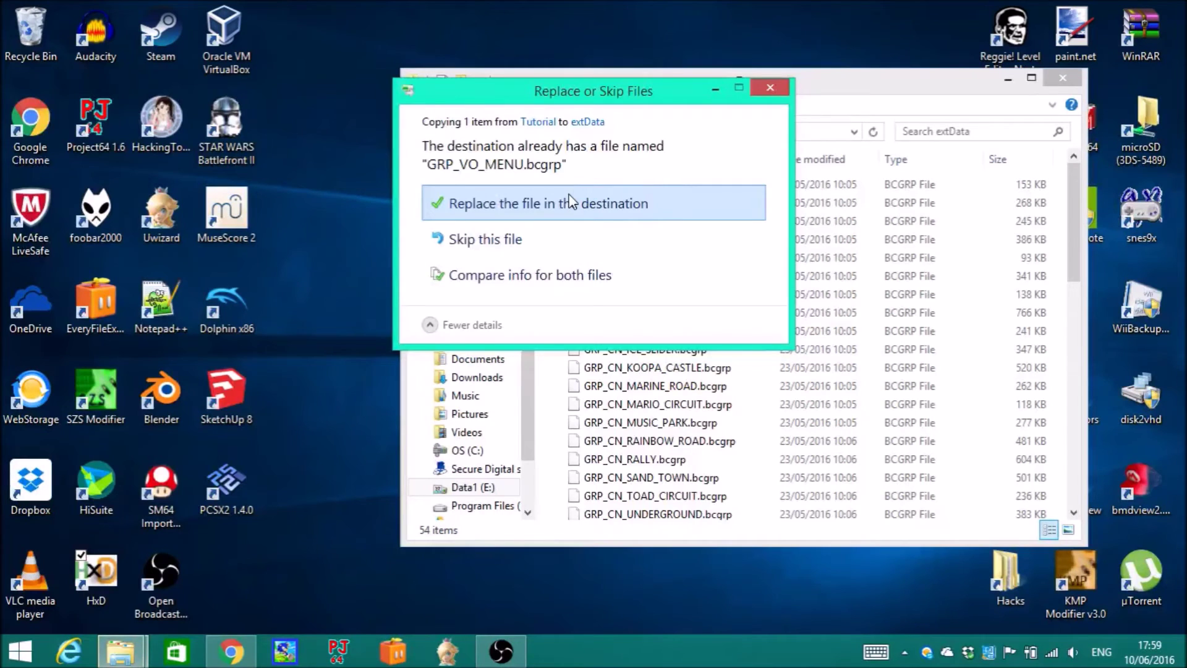
click(572, 203)
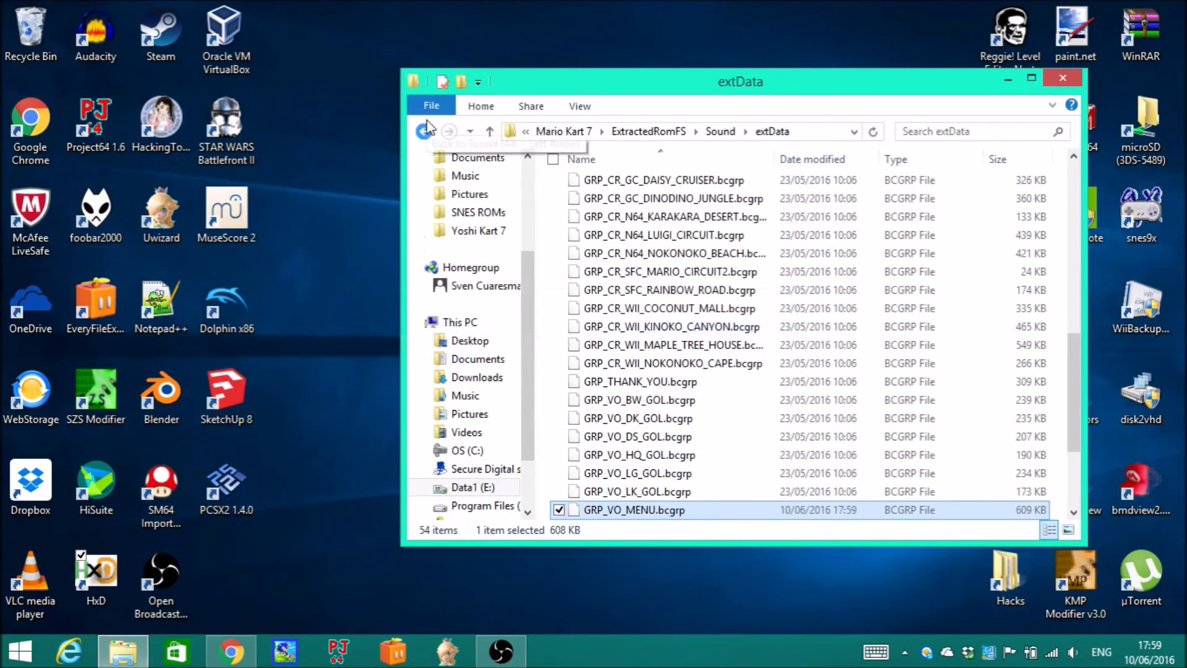
click(424, 131)
click(425, 131)
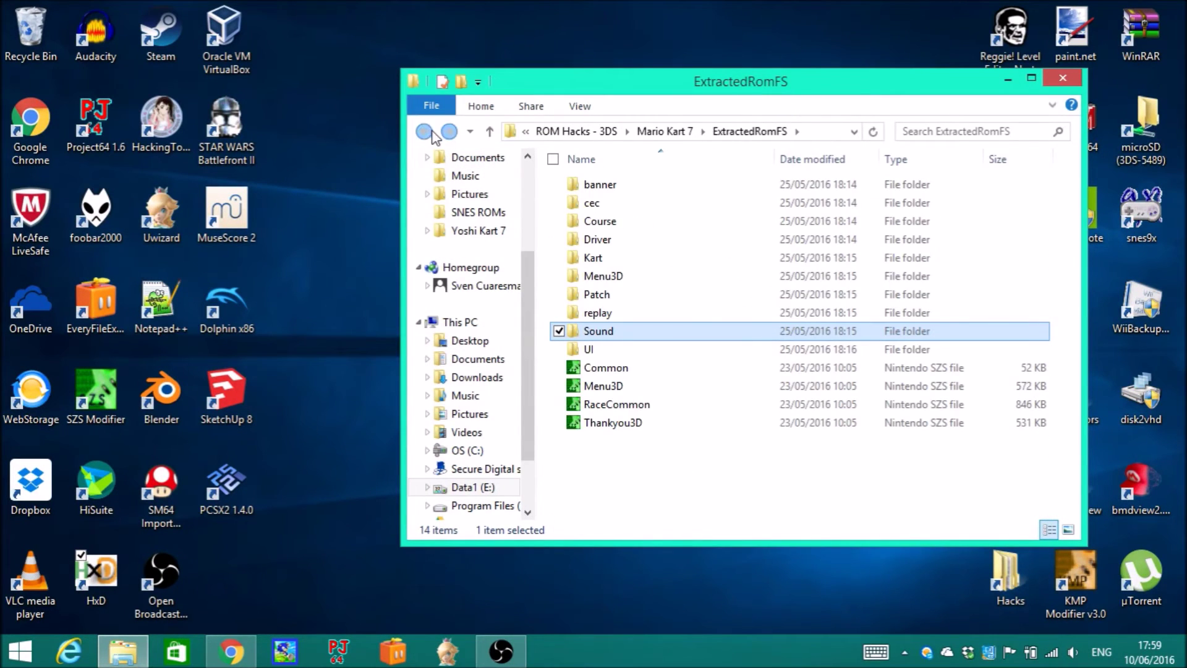
Open the CTGP-7 0.6\copytosd\hans folder holding ctgp-7.romfs.
click(425, 131)
double_click(608, 205)
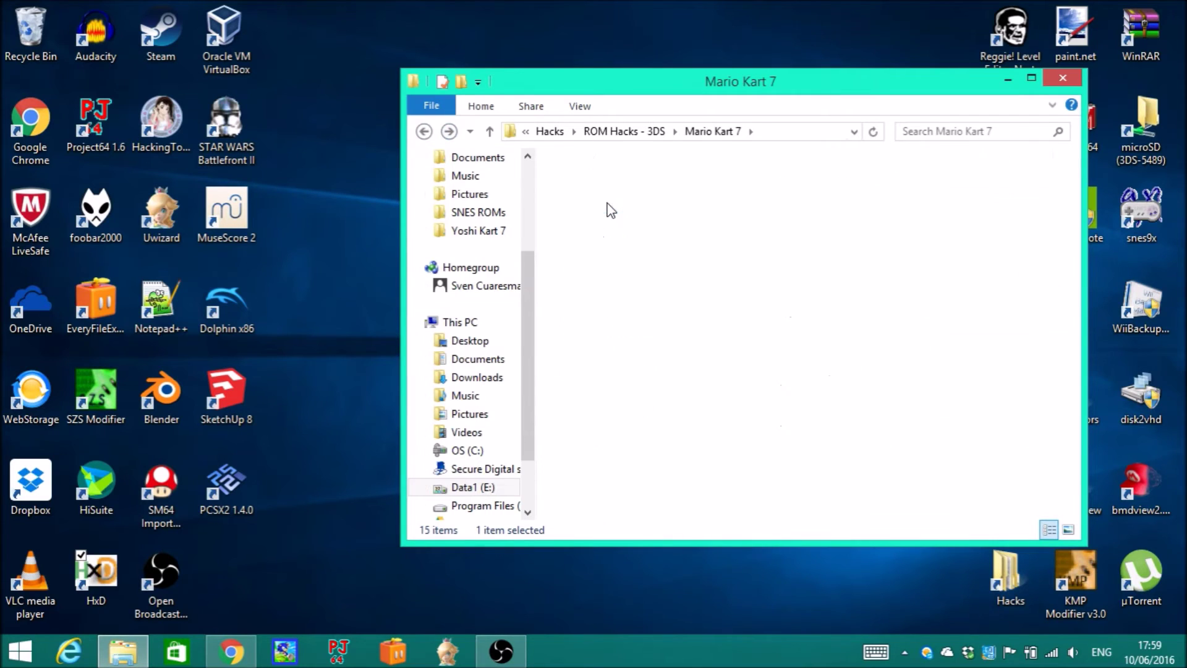
double_click(656, 191)
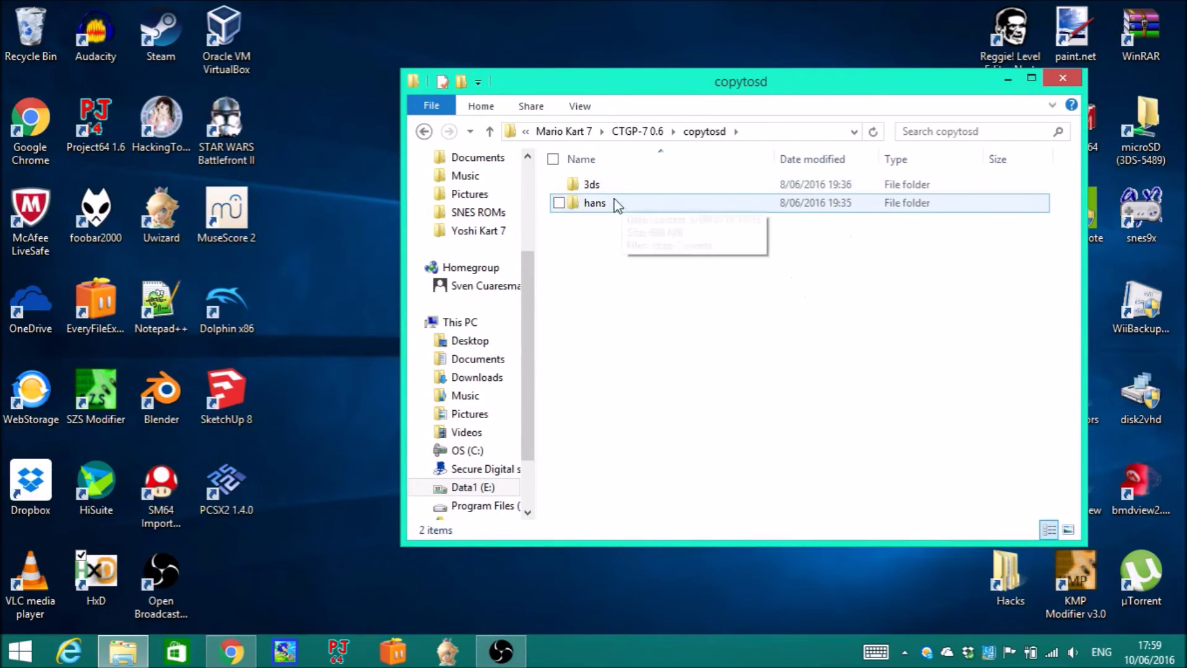
click(598, 205)
double_click(595, 204)
drag(913, 94, 618, 58)
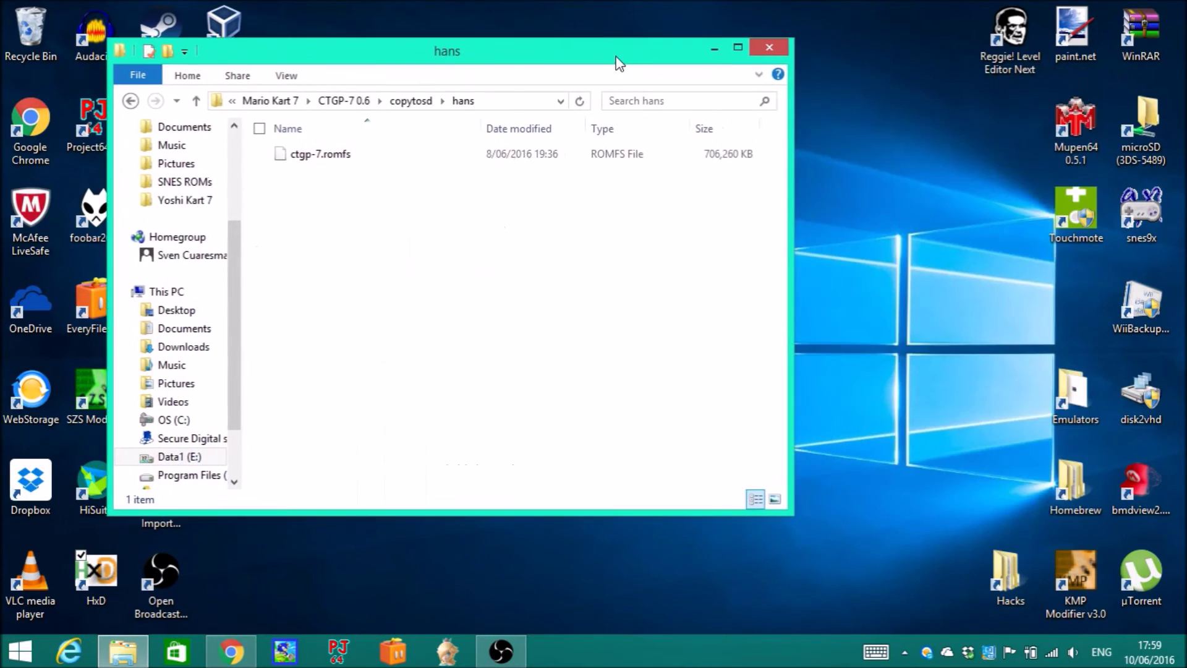
Copy ctgp-7.romfs into the SD card's hans folder, replacing the existing file.
key(super)
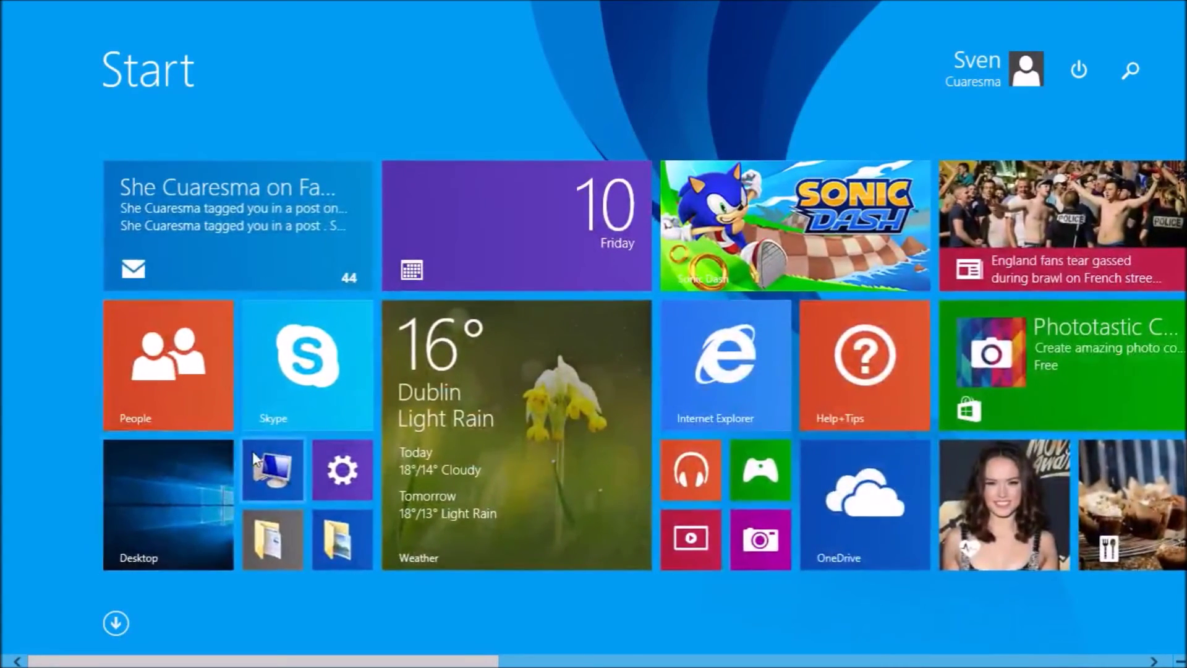
click(256, 460)
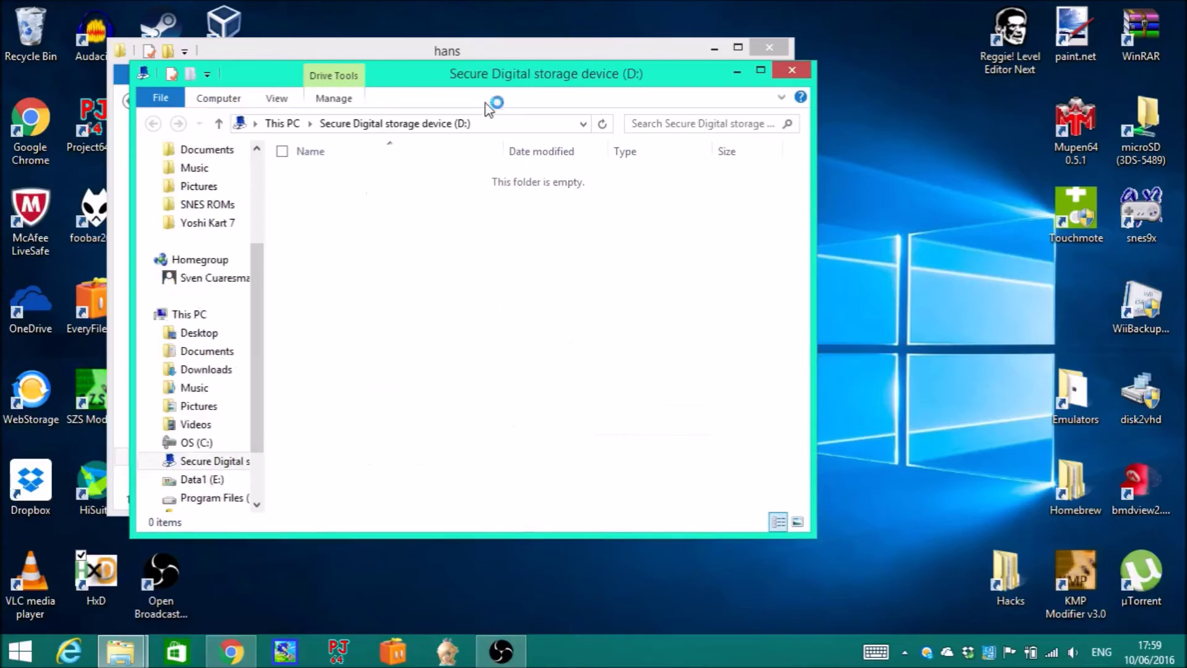
drag(399, 22, 688, 111)
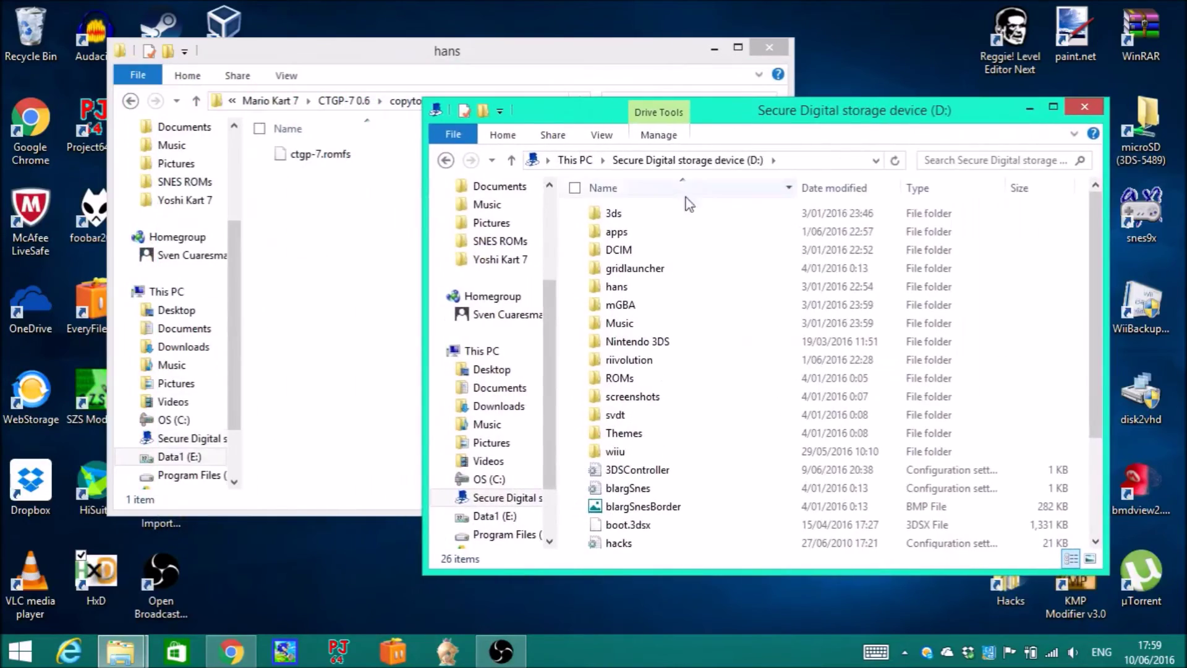
double_click(627, 286)
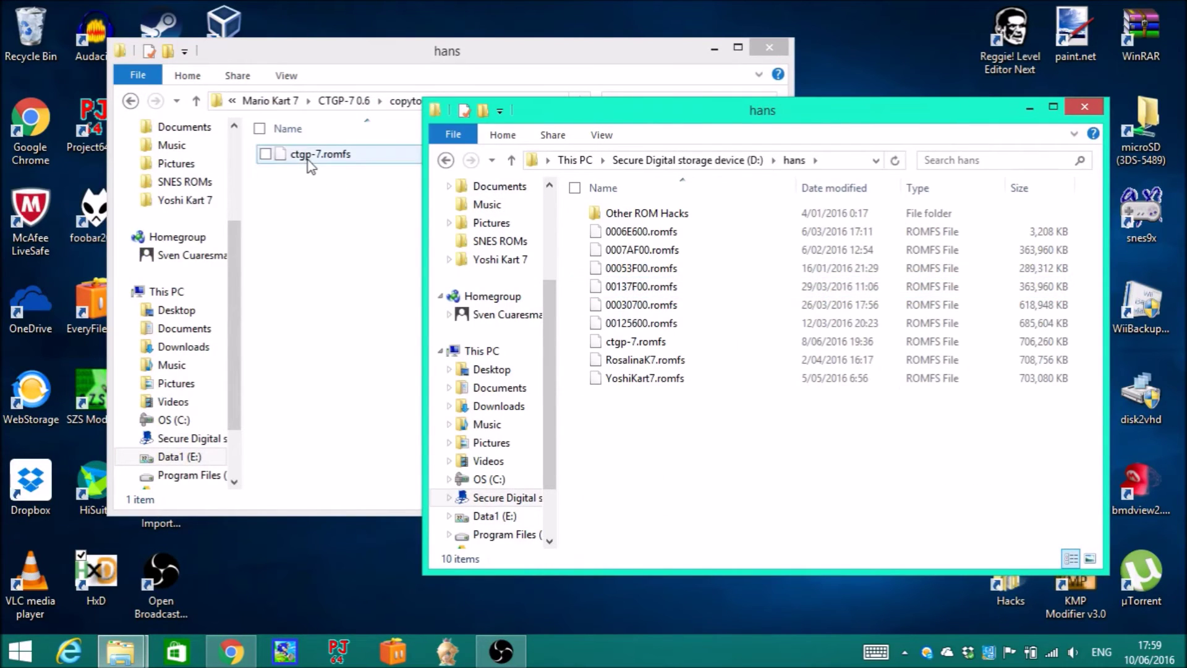
drag(308, 161, 774, 387)
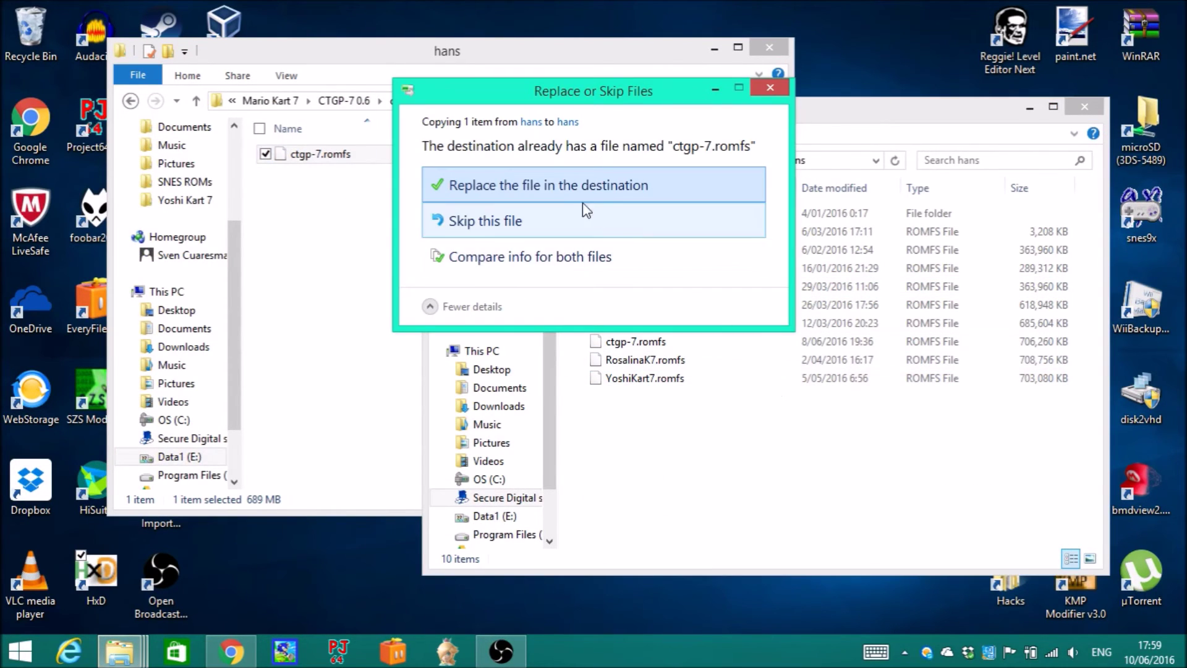
click(556, 188)
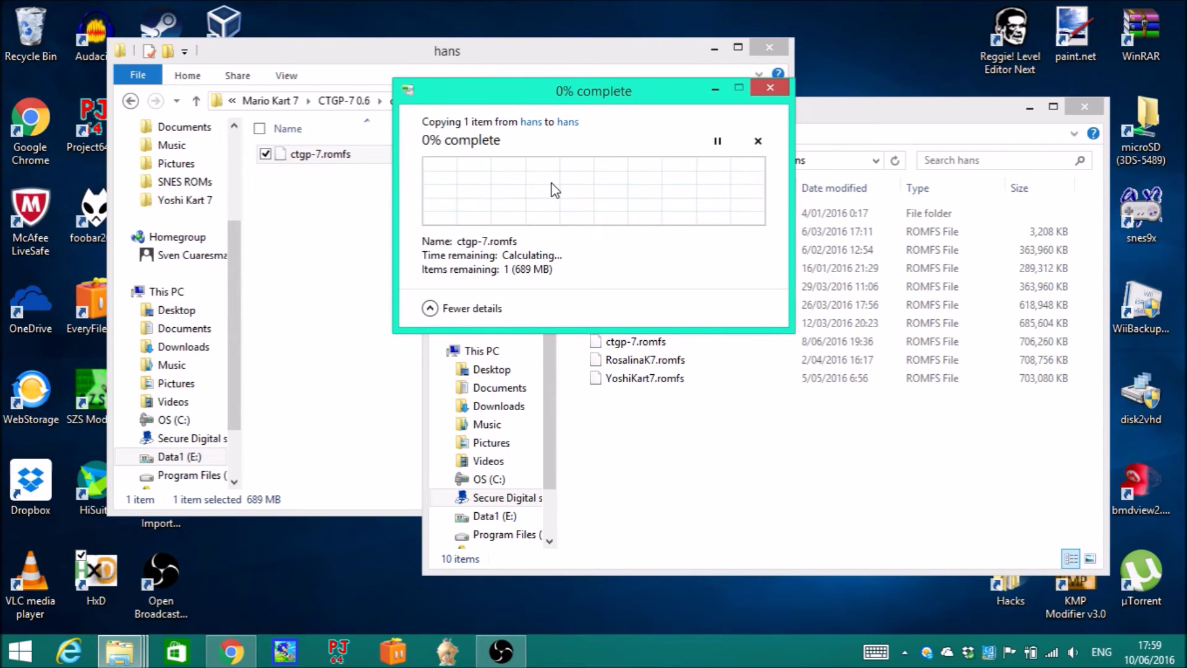
click(1081, 110)
click(768, 48)
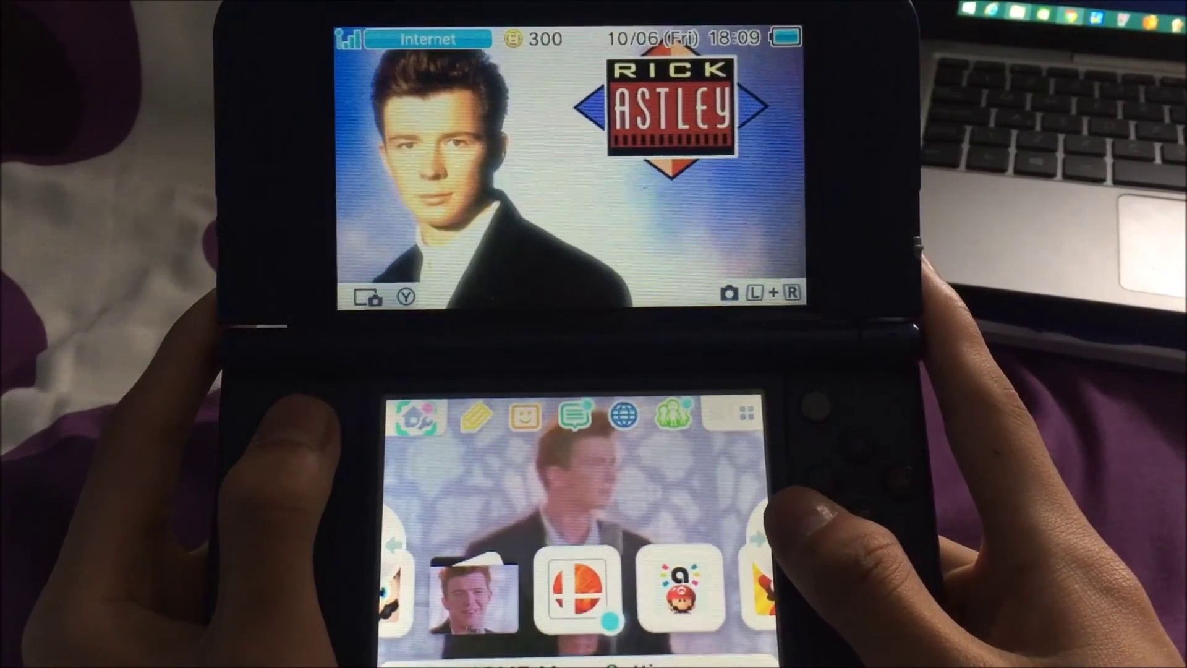
Launch VVVVVV from the 3DS HOME Menu to boot into CTGP-7.
key(Right)
key(Right)
key(Right)
key(Right)
key(Right)
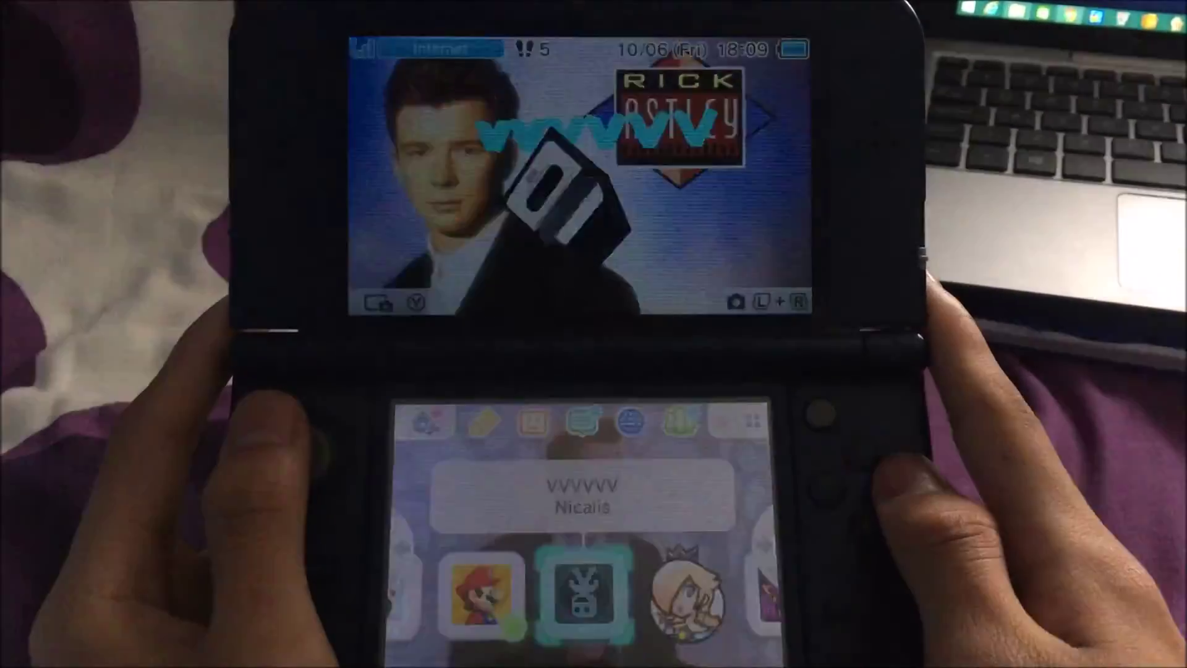
key(a)
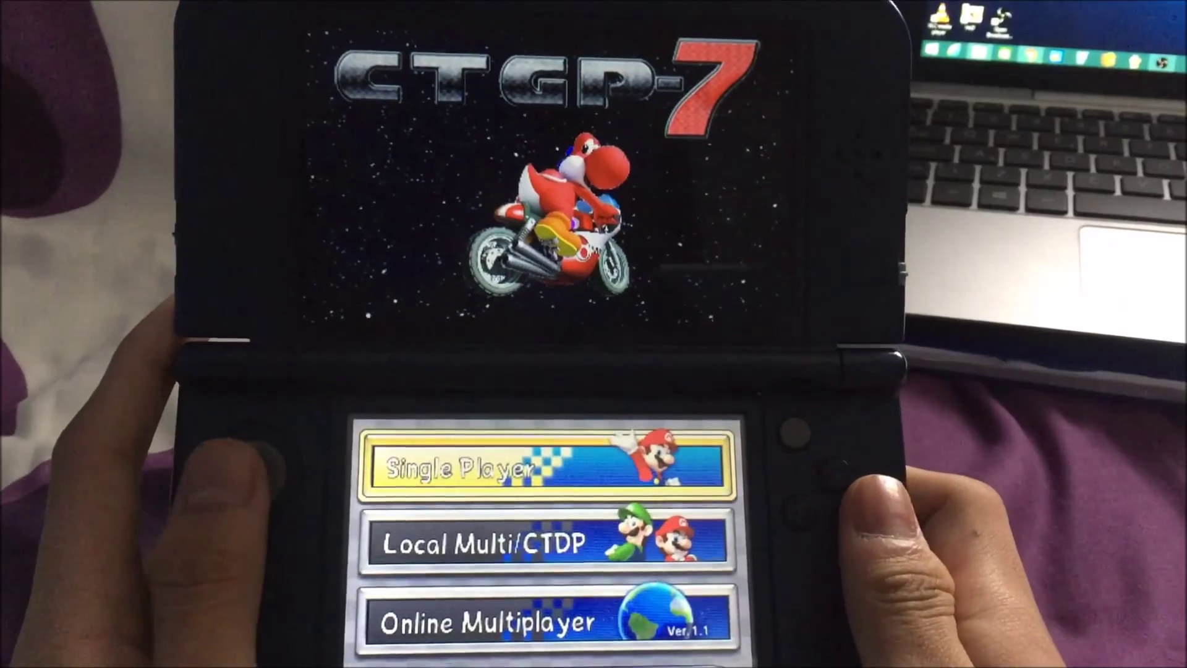
Start Single Player Time Trials with Mr. L, reaching the Bandicoot Team kart setup.
key(Return)
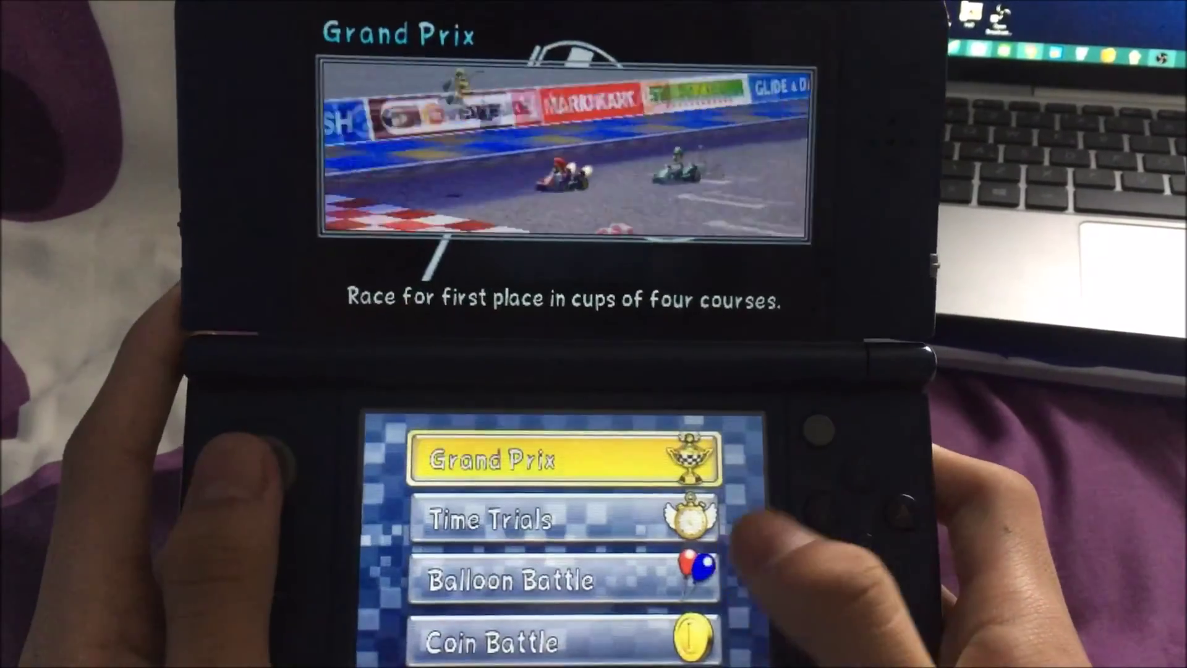
click(711, 520)
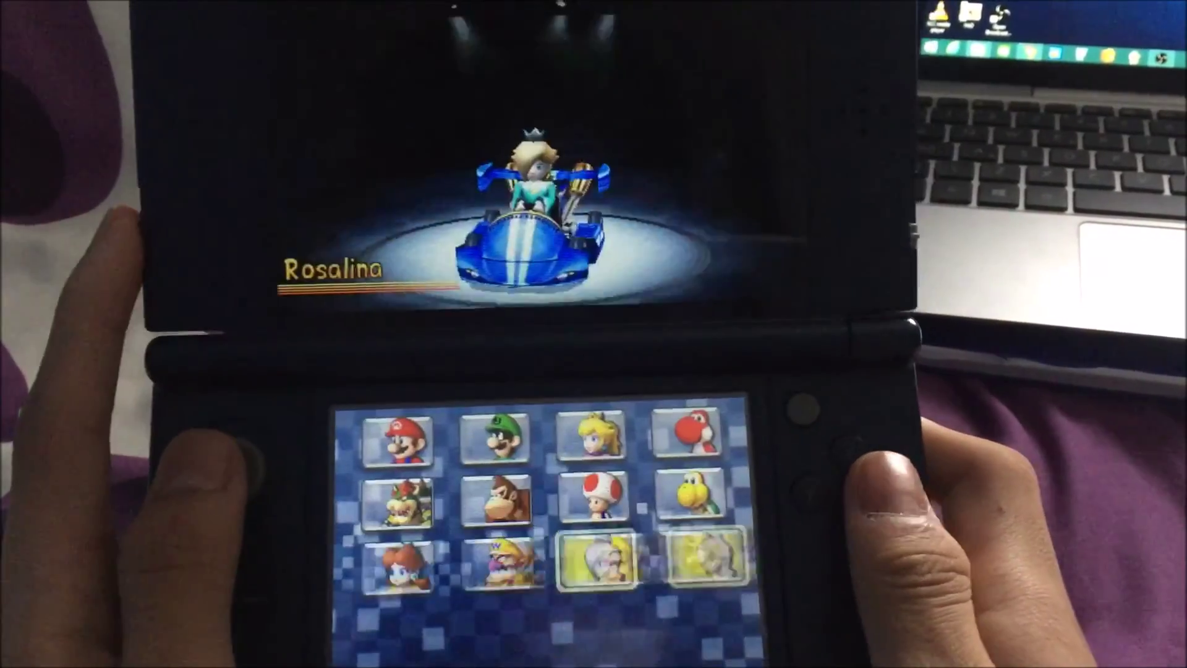
key(Up)
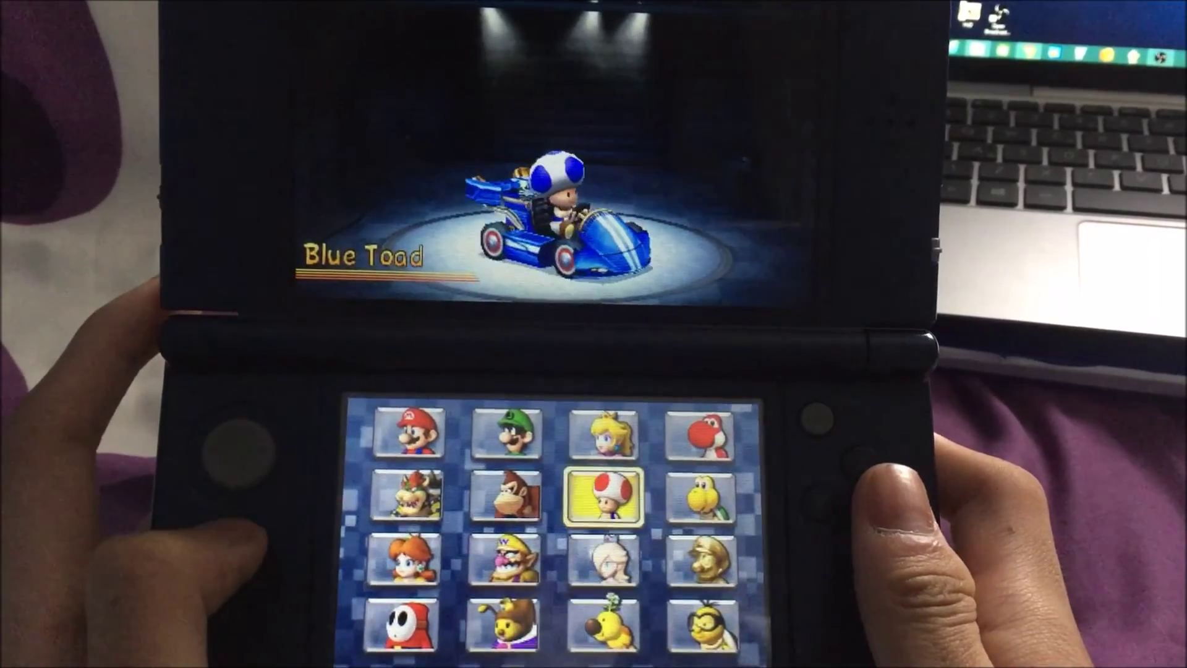
key(Up)
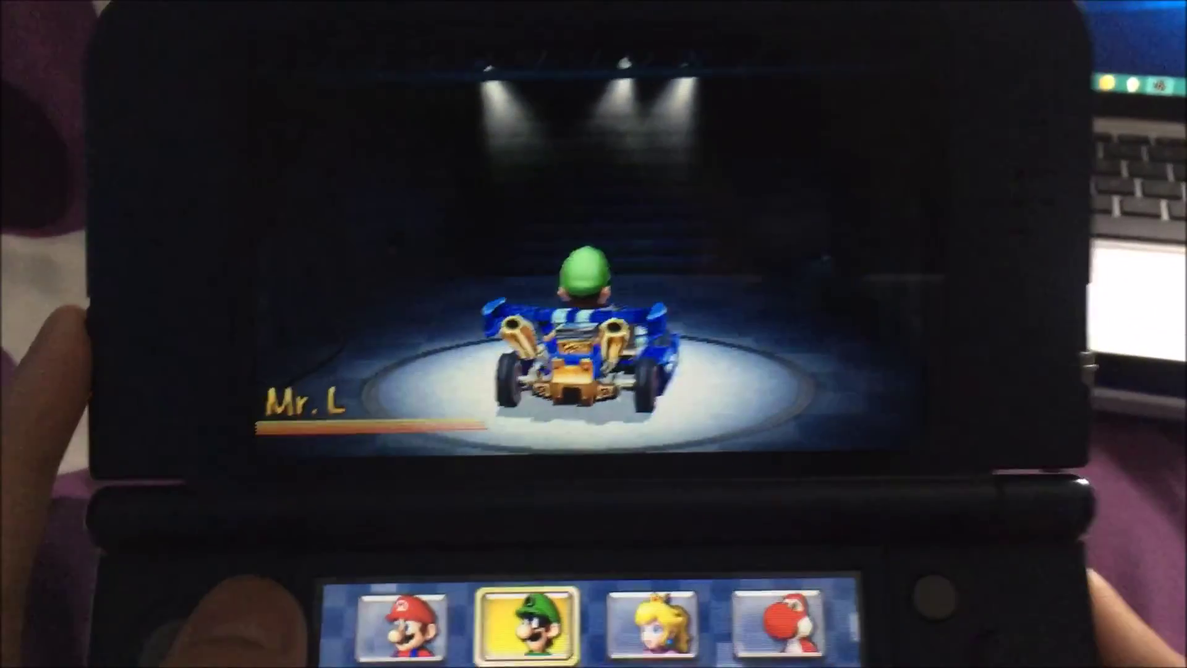
key(Return)
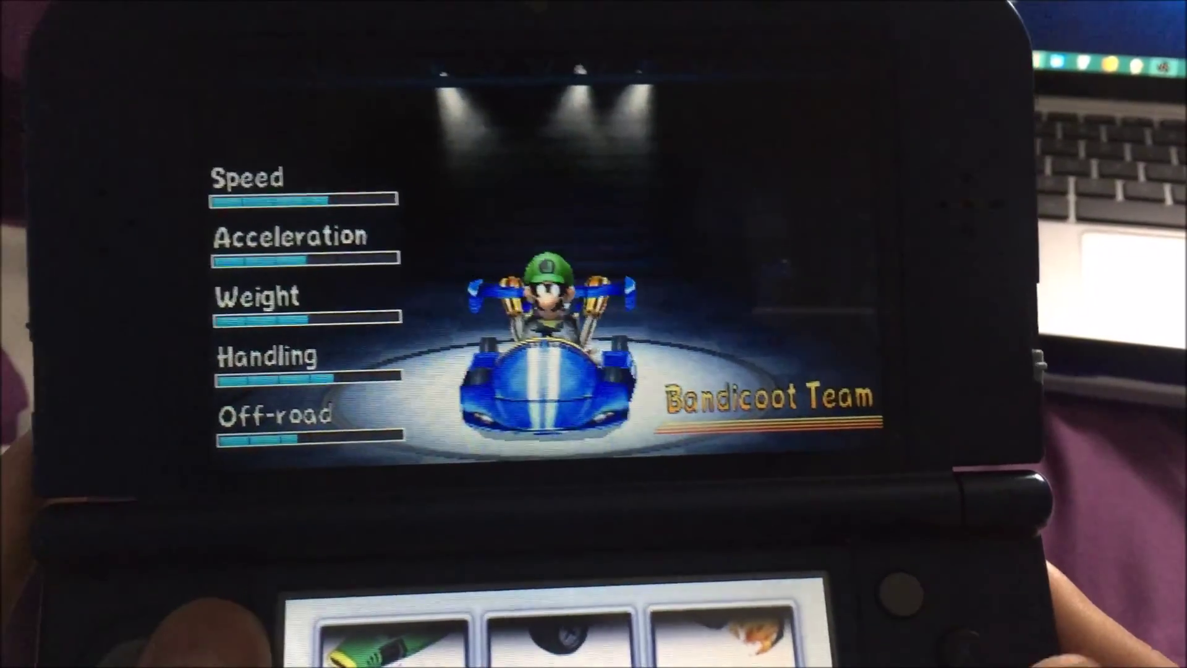
key(Return)
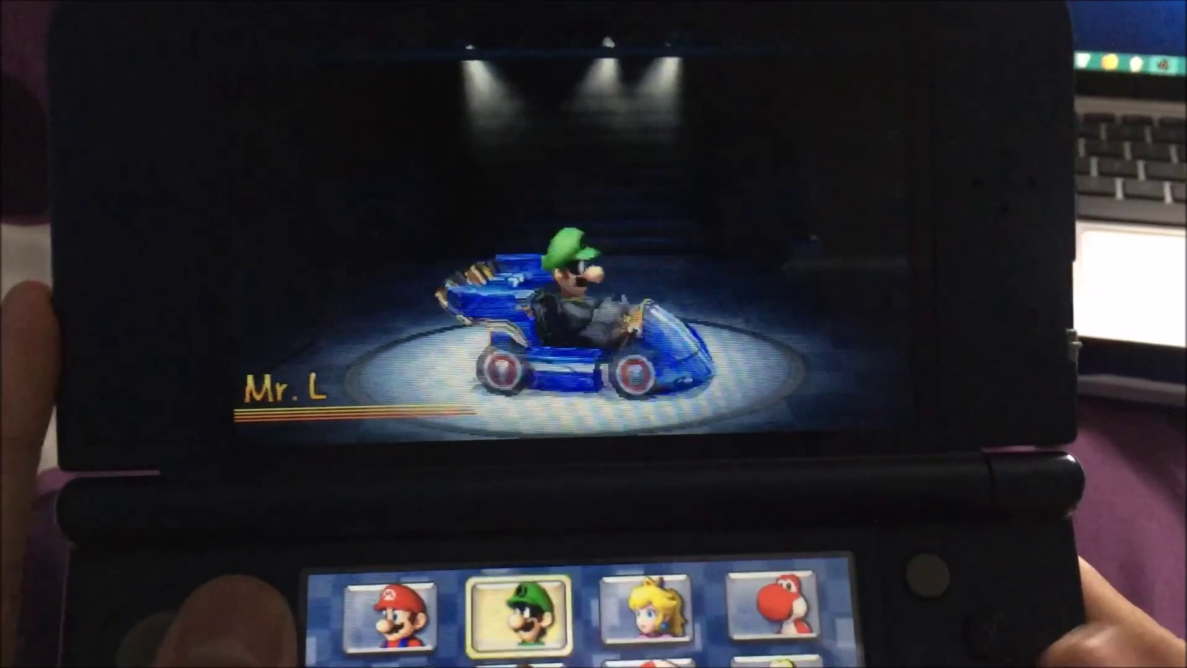
key(Return)
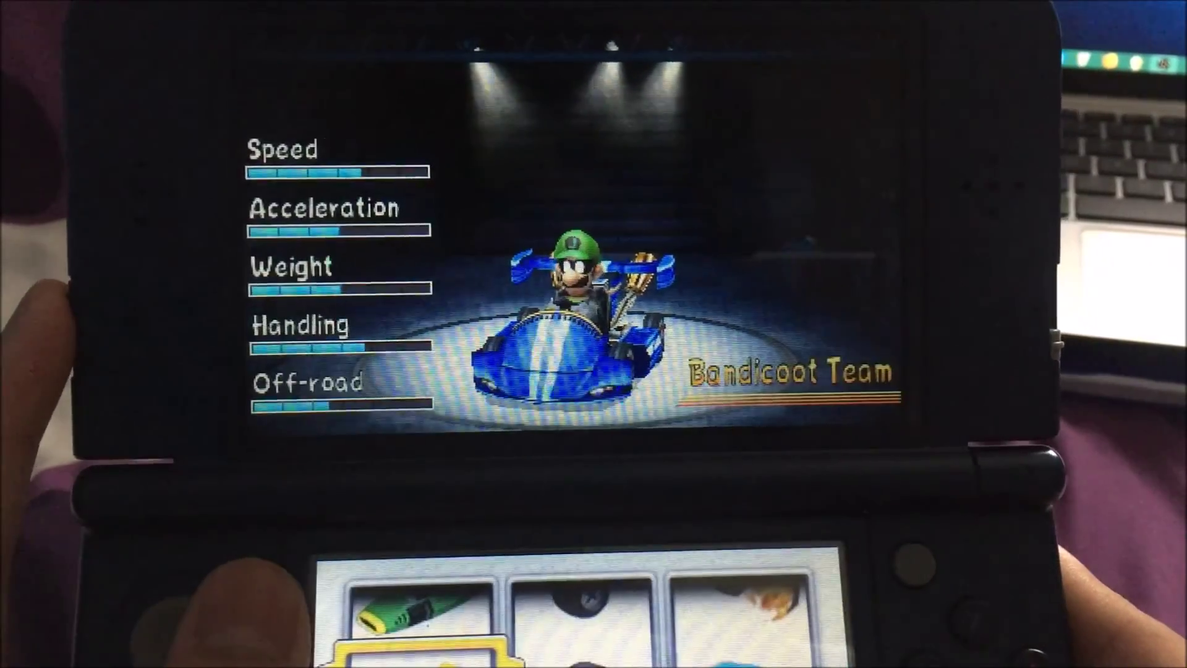